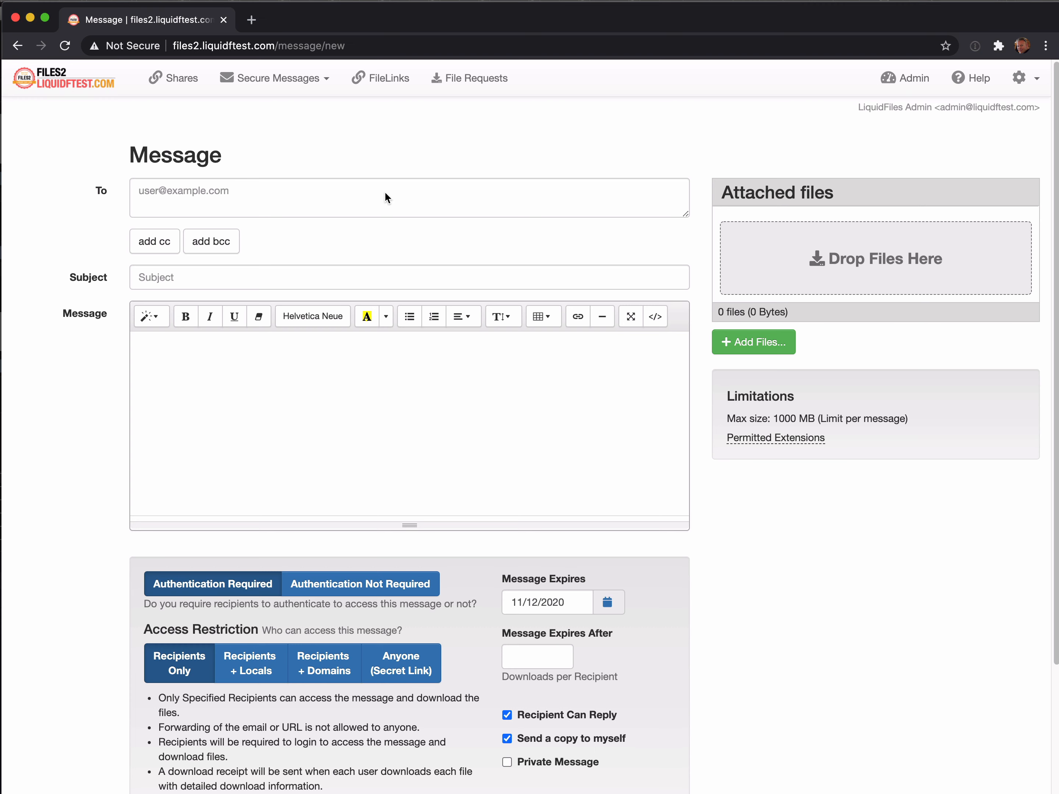
# Address a message to the external recipient, with subject 'test' and body 'test'.
pyautogui.click(435, 203)
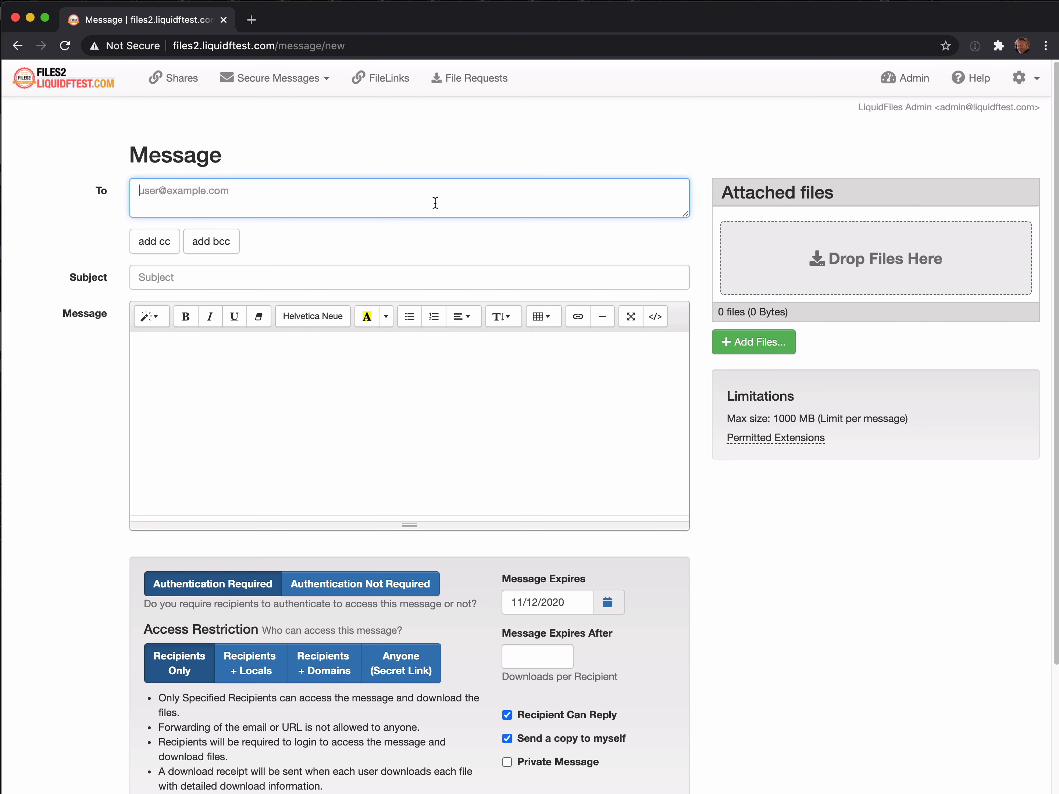
pyautogui.write('joe@external.com')
pyautogui.press('Tab')
pyautogui.press('Tab')
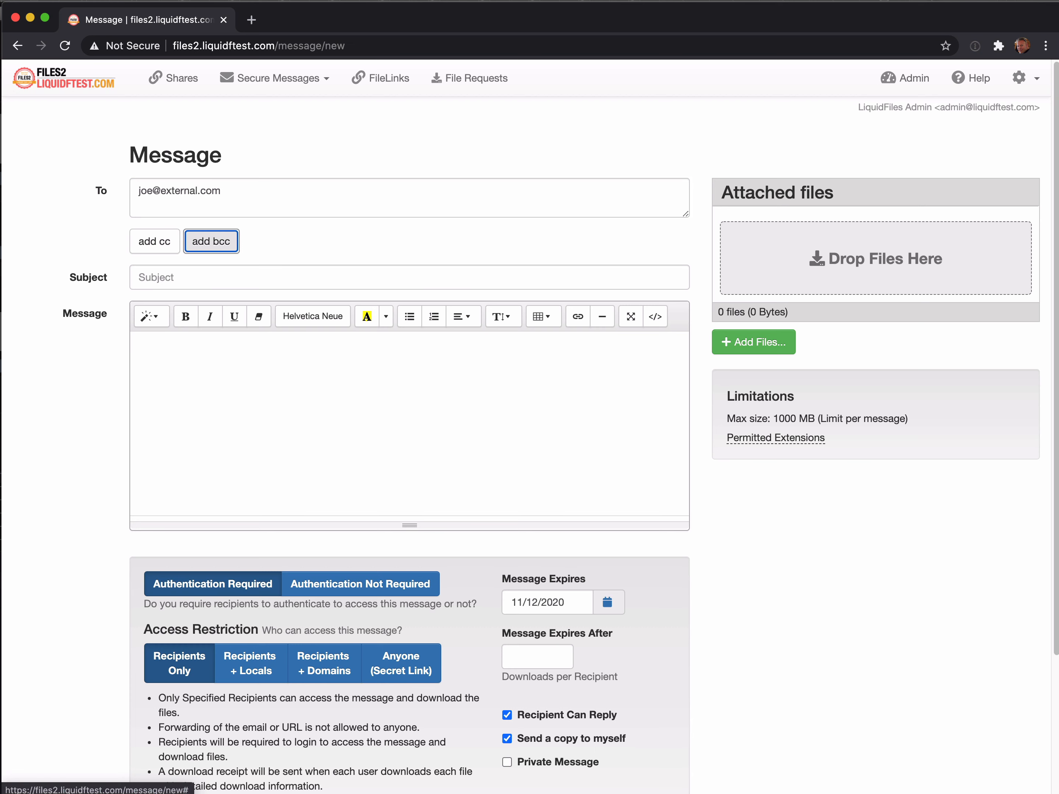
pyautogui.press('Tab')
pyautogui.write('test')
pyautogui.press('Tab')
pyautogui.write('test')
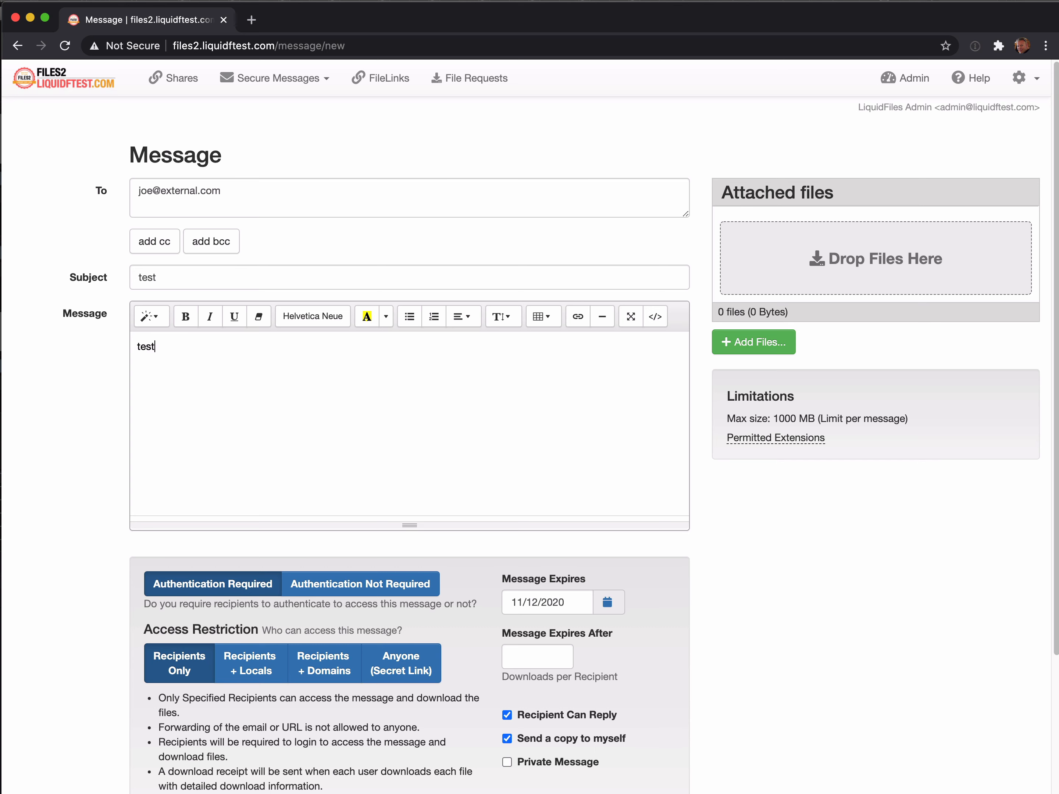
# Mark the message as a Private Message.
pyautogui.click(558, 762)
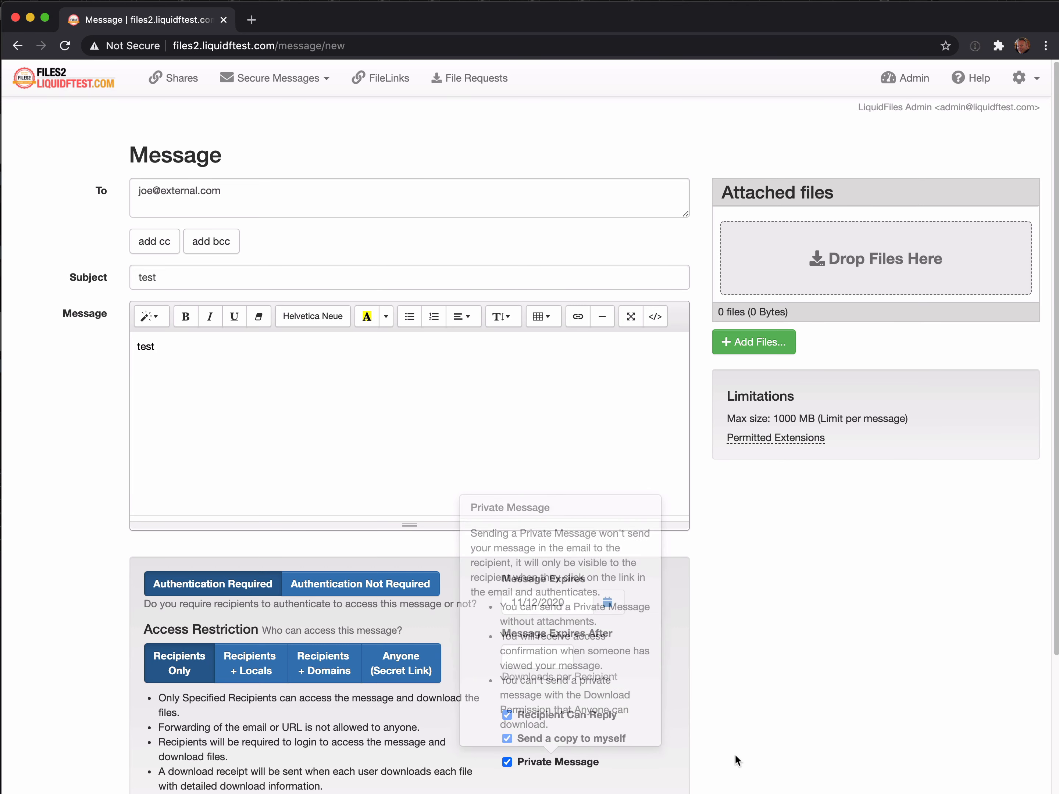
pyautogui.scroll(-1, 755, 706)
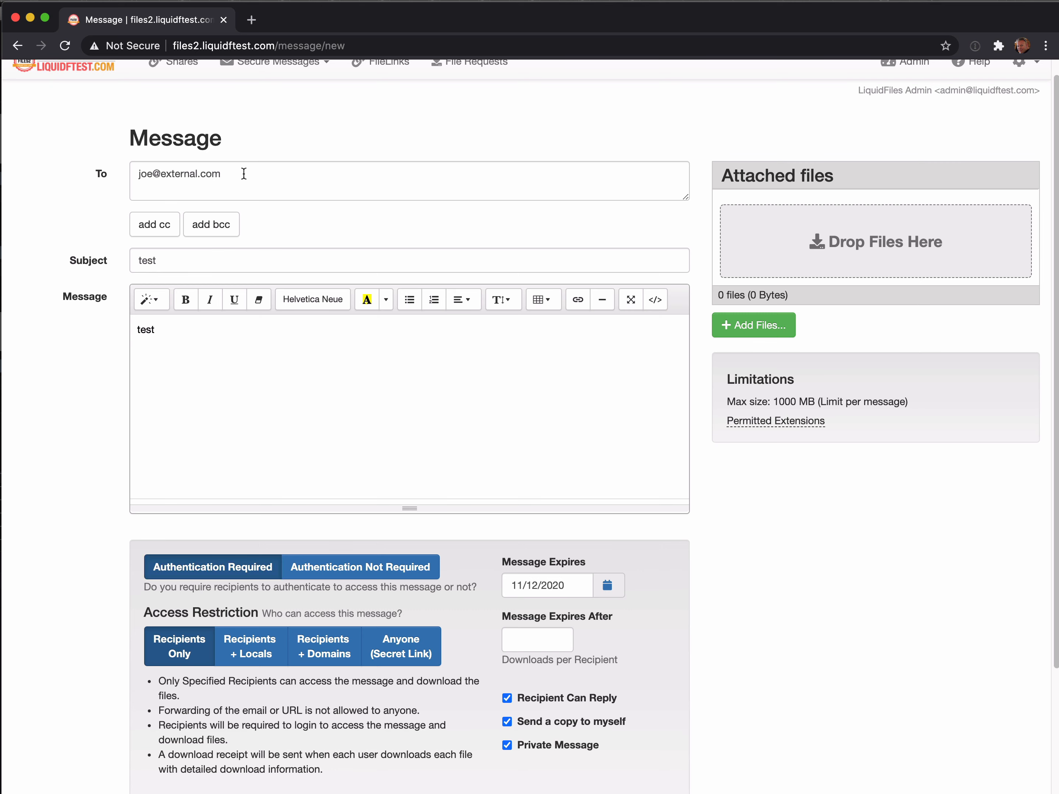
pyautogui.scroll(1, 402, 461)
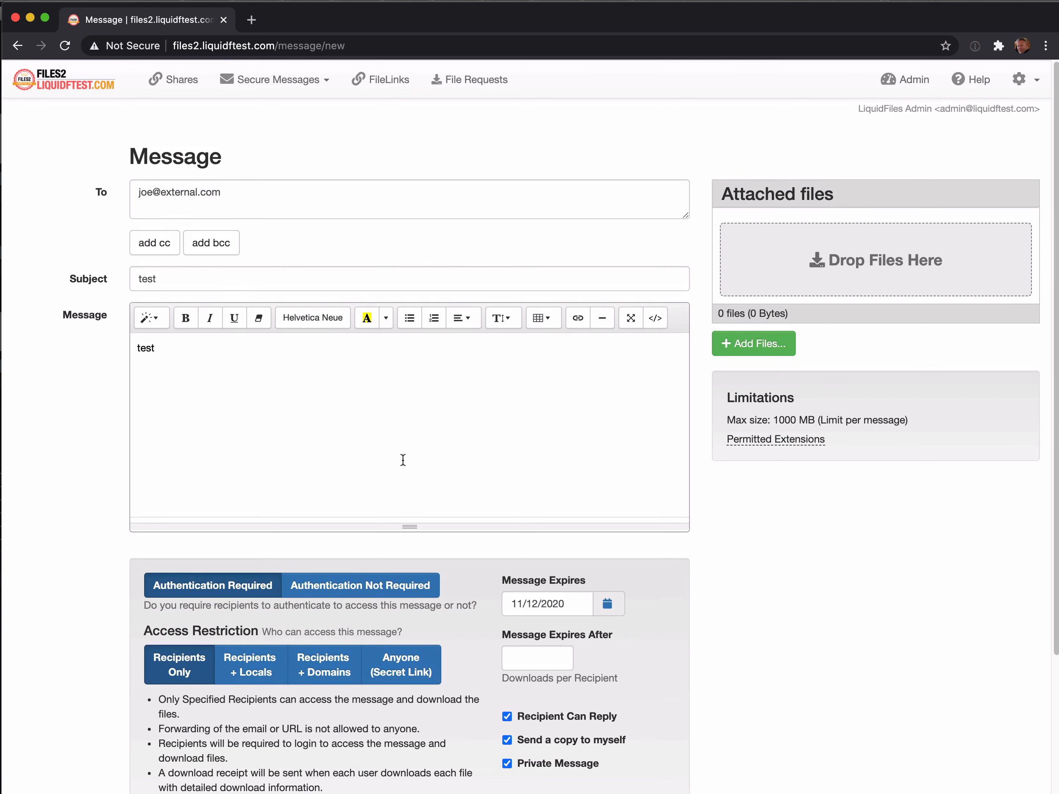
# Check the admin Users page listing the single administrator, then return to a blank message form.
pyautogui.click(913, 78)
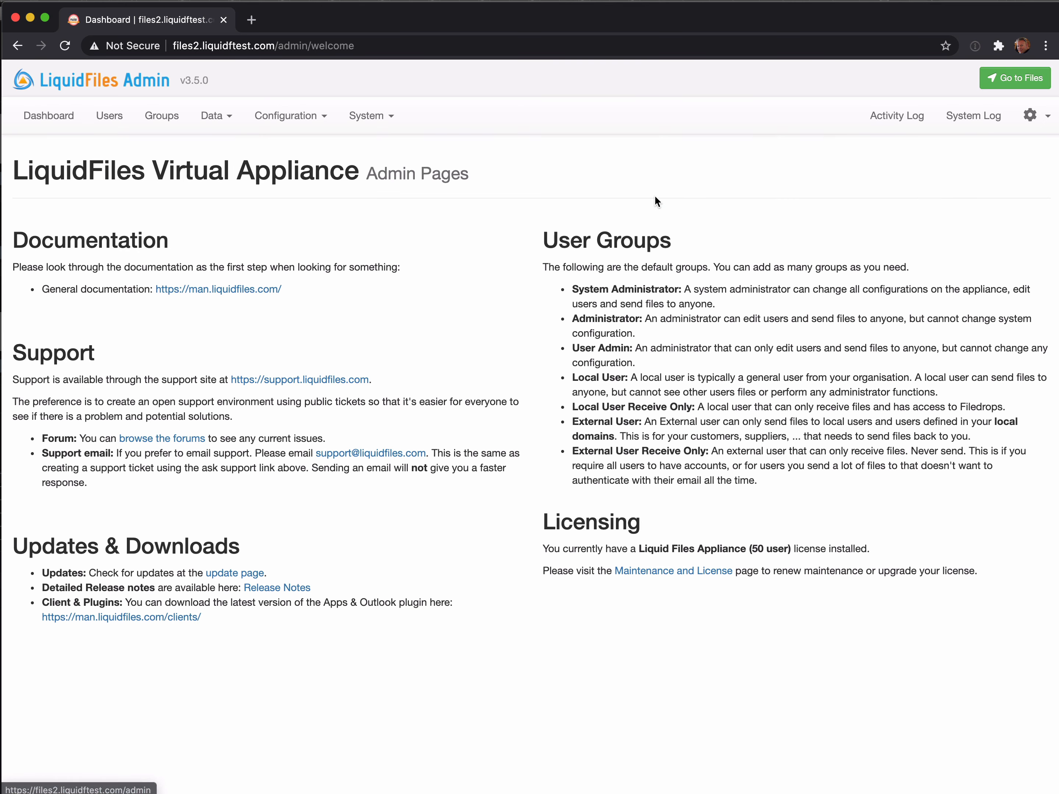
pyautogui.click(110, 115)
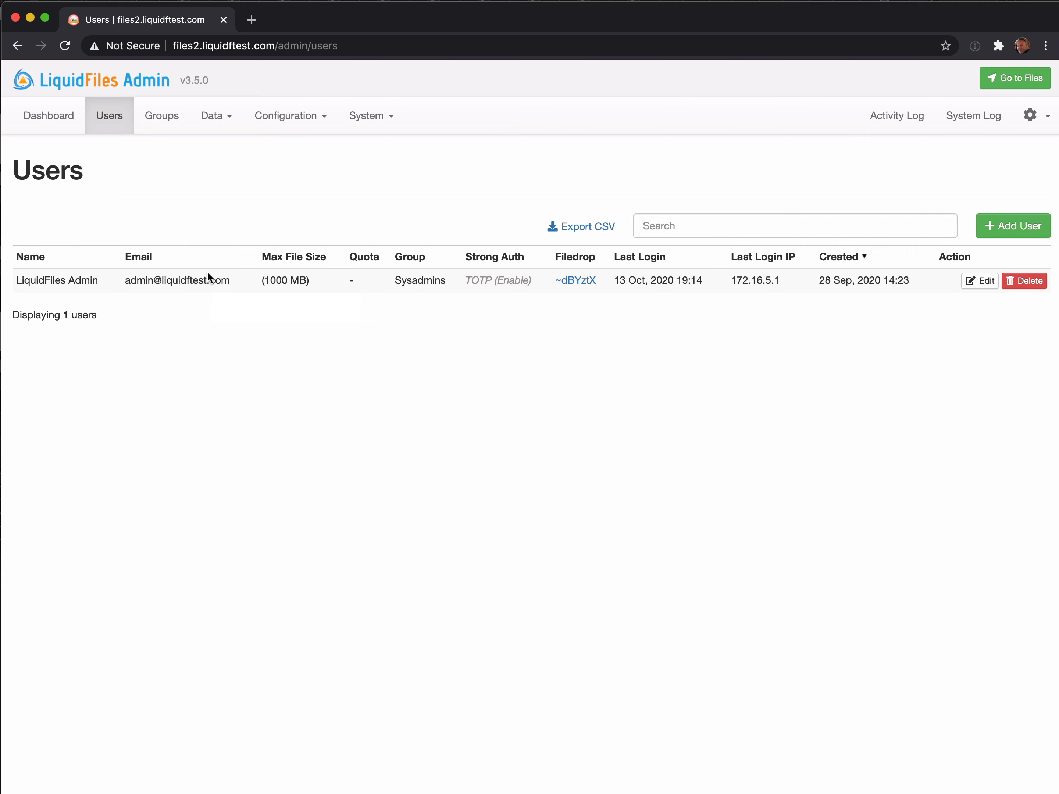
pyautogui.click(1015, 78)
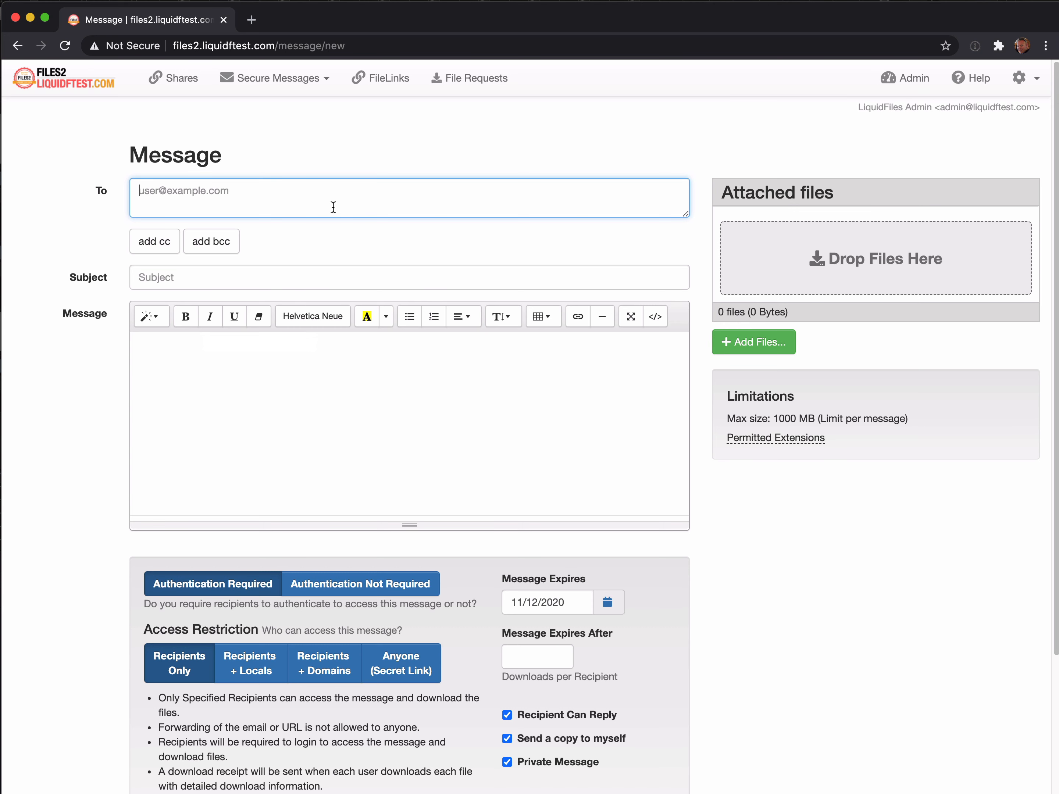
# Send the external recipient a private message 'test subject' with body 'test secure message'.
pyautogui.write('joe@external.com')
pyautogui.press('Tab')
pyautogui.press('Tab')
pyautogui.press('Tab')
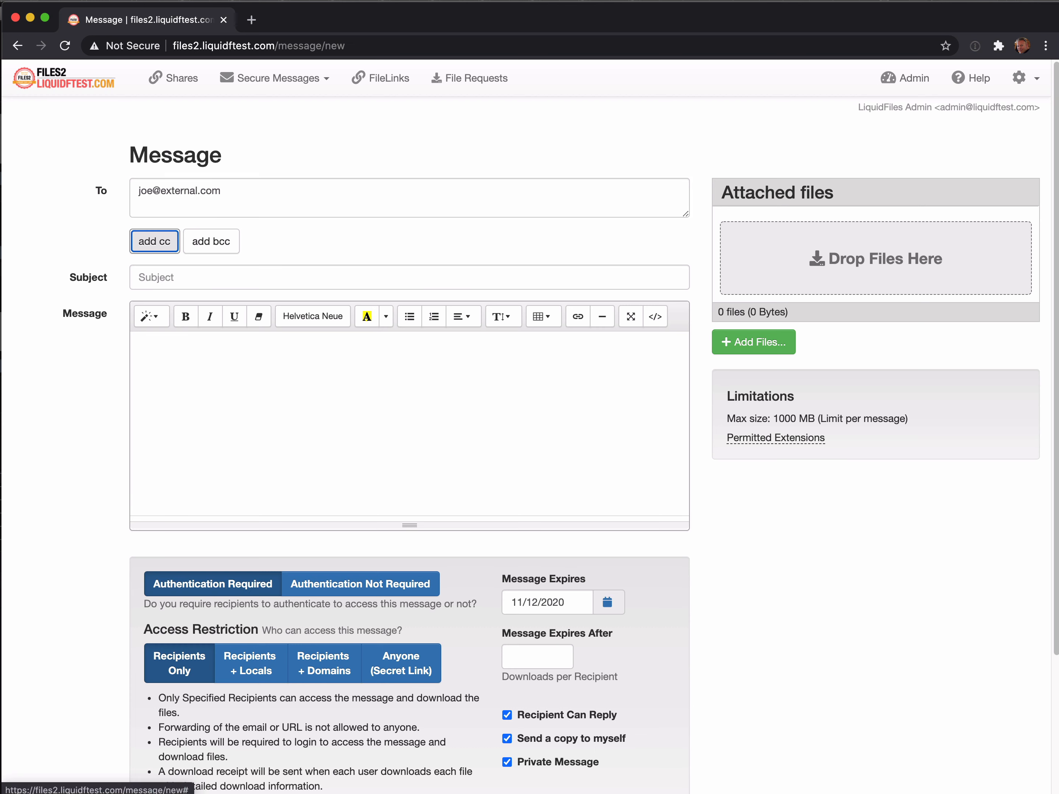
pyautogui.write('test subje')
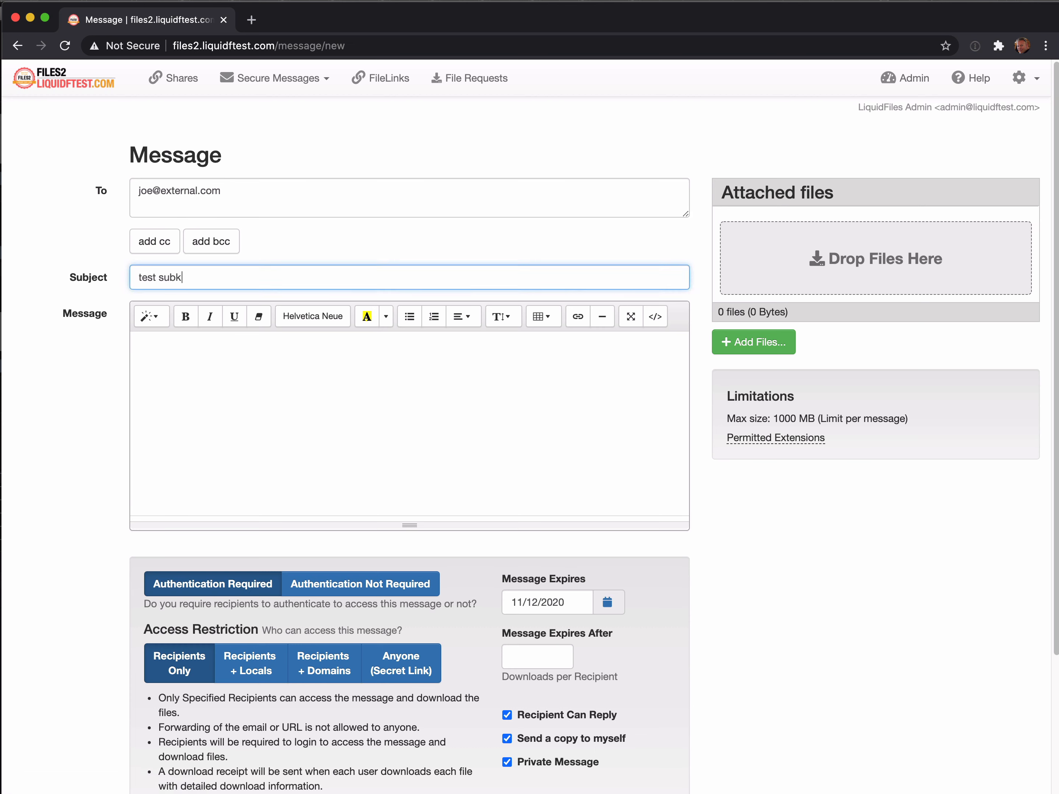
pyautogui.press('BackSpace')
pyautogui.write('ject')
pyautogui.press('Tab')
pyautogui.write('test ')
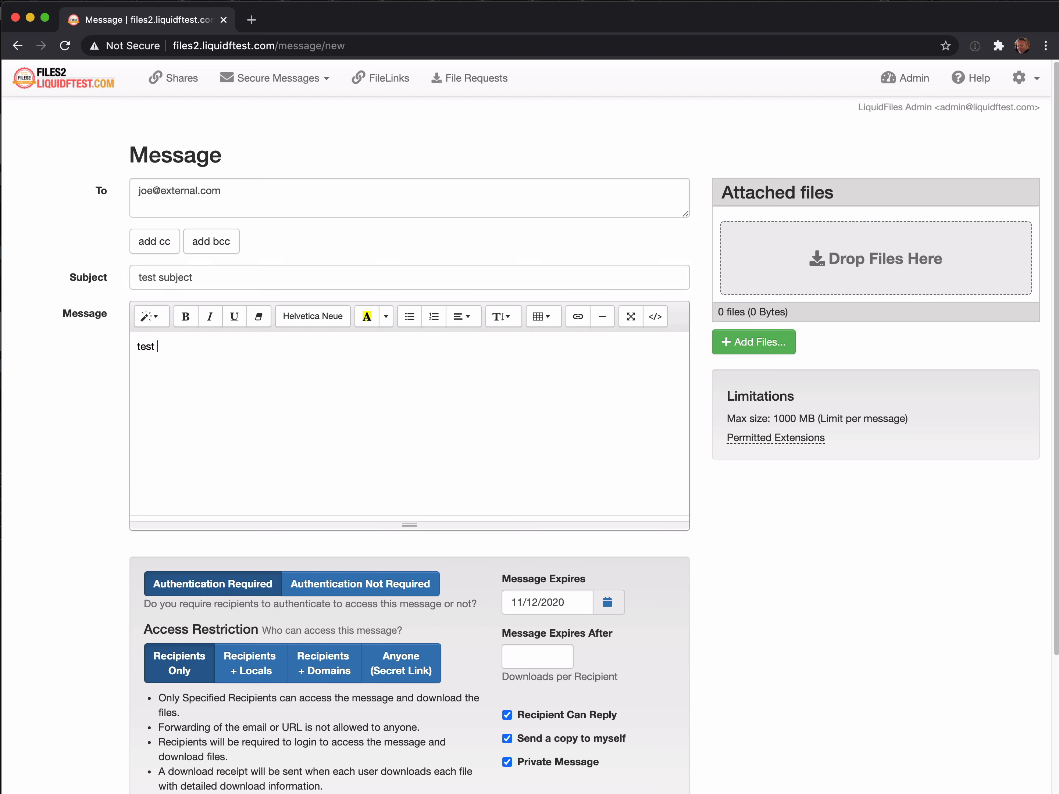
pyautogui.write('secure message')
pyautogui.scroll(-5, 728, 716)
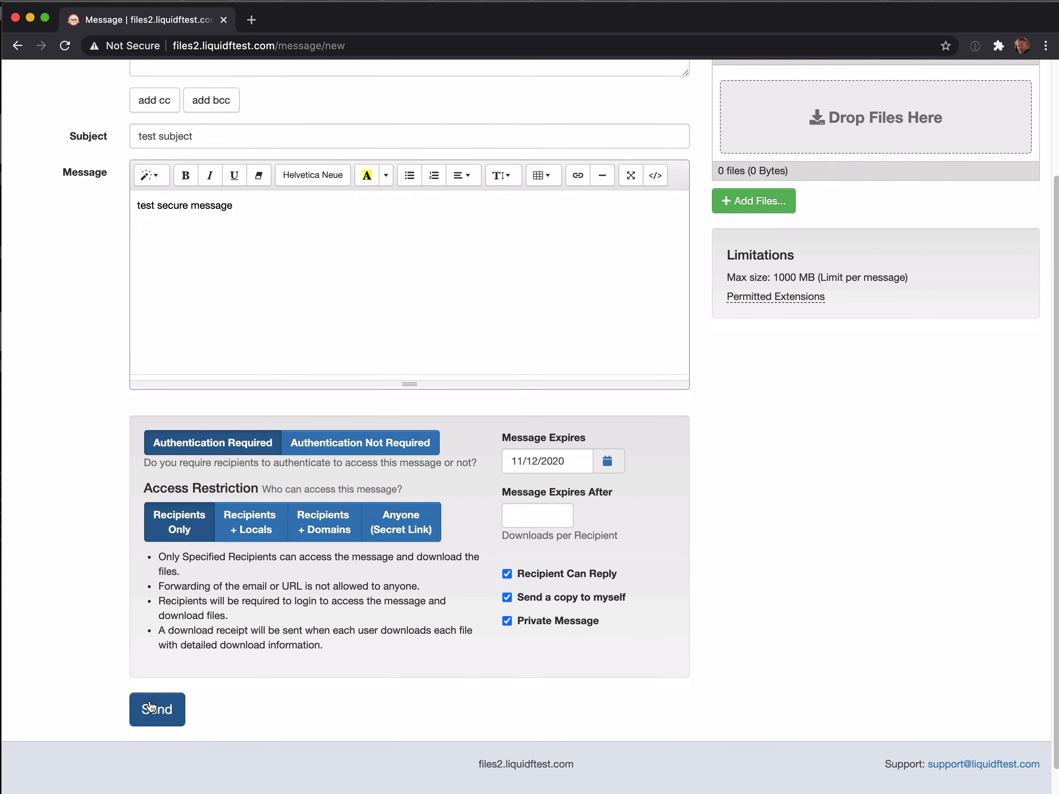
pyautogui.click(150, 708)
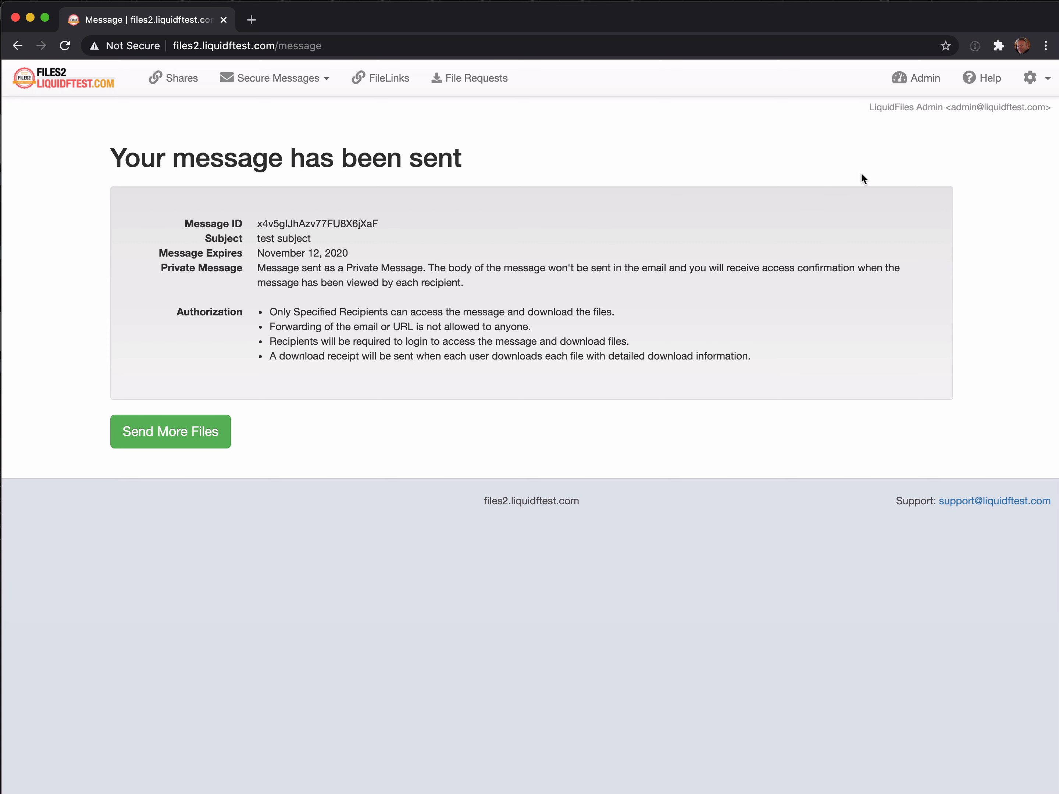
# Log out of the admin account and bring up the delivered notification in the test mailbox.
pyautogui.click(1031, 79)
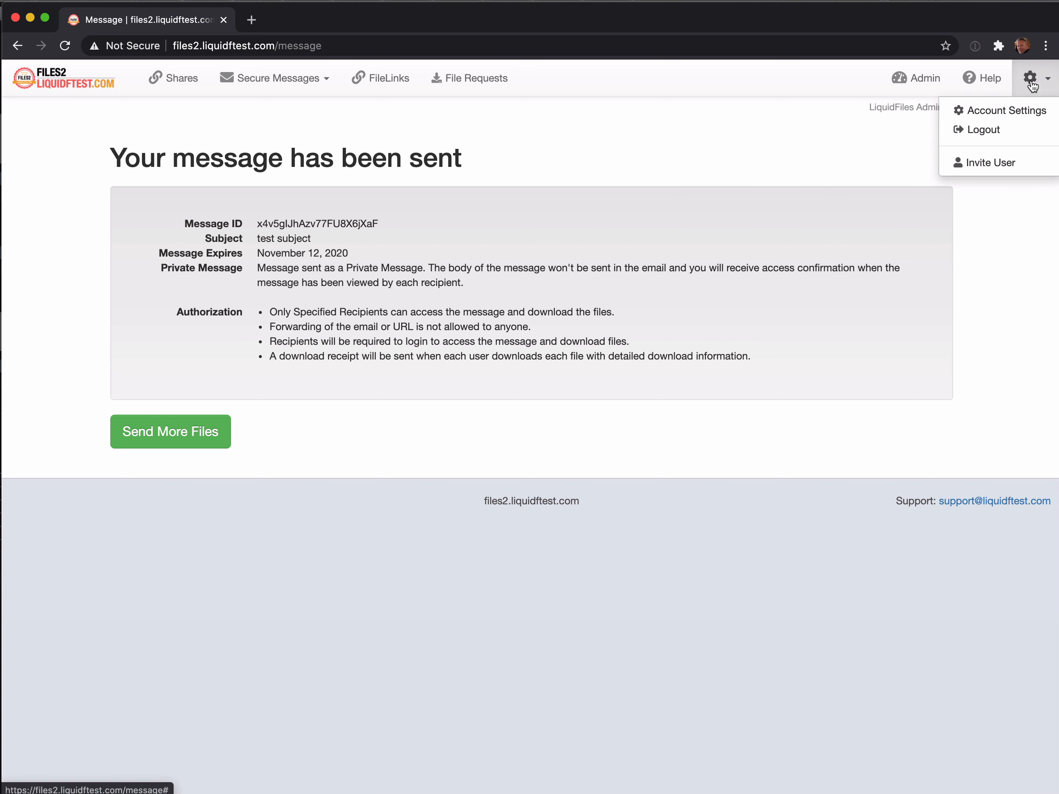
pyautogui.click(964, 138)
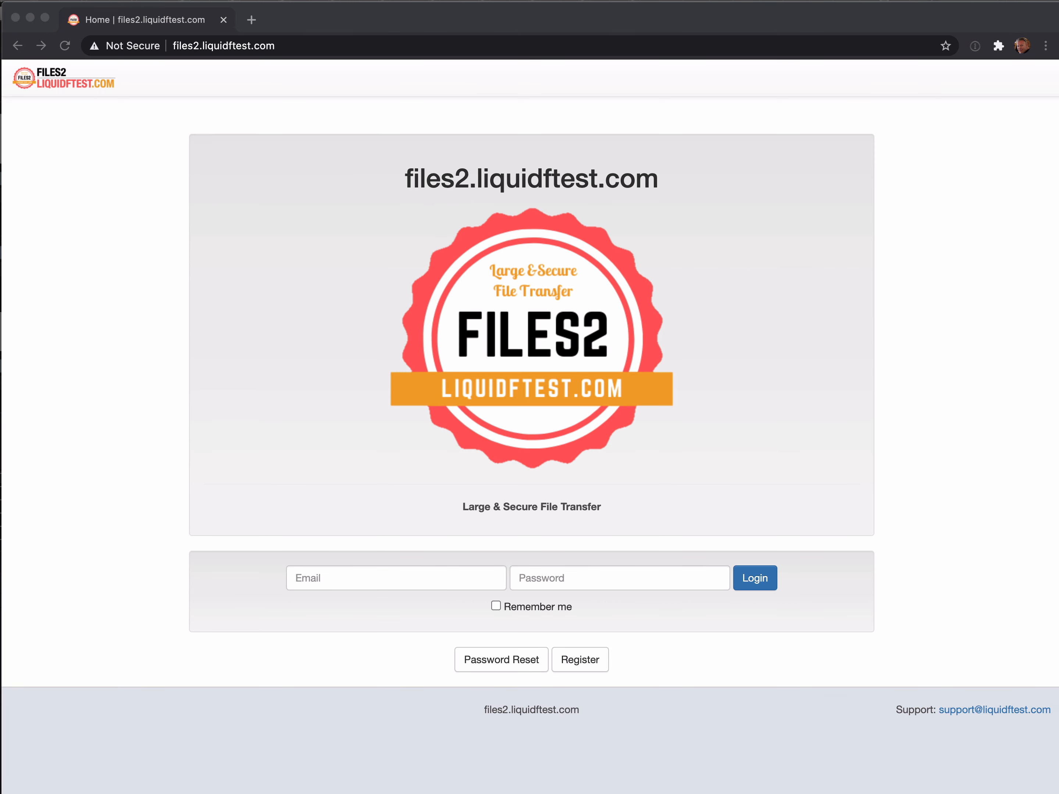
pyautogui.press('super+Tab')
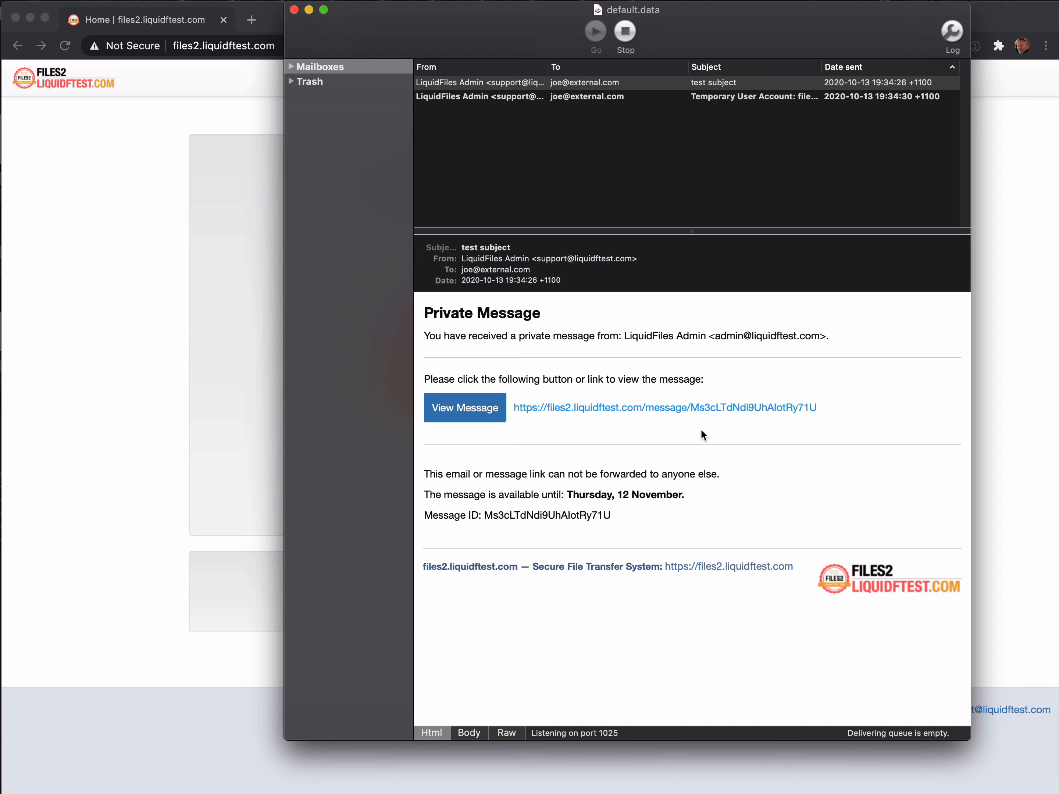
# Copy the private message link from the notification email and load it in Chrome.
pyautogui.rightClick(663, 408)
pyautogui.click(695, 453)
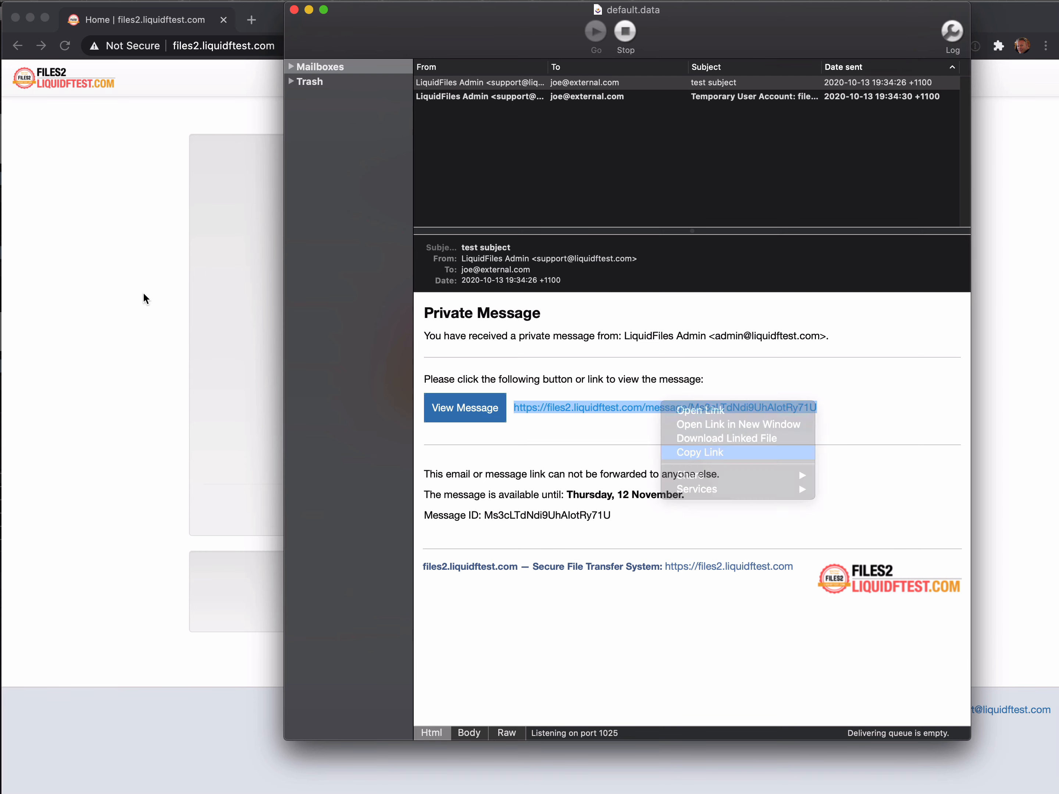
pyautogui.click(144, 297)
pyautogui.rightClick(269, 46)
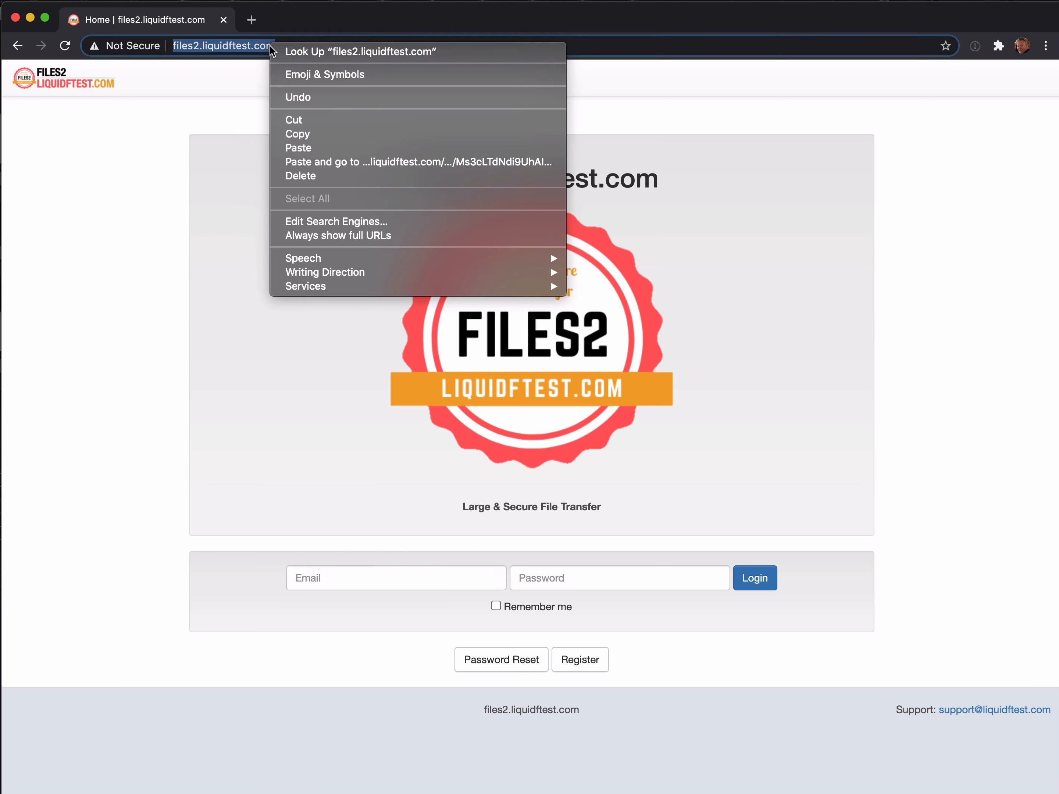
pyautogui.click(338, 147)
pyautogui.press('Return')
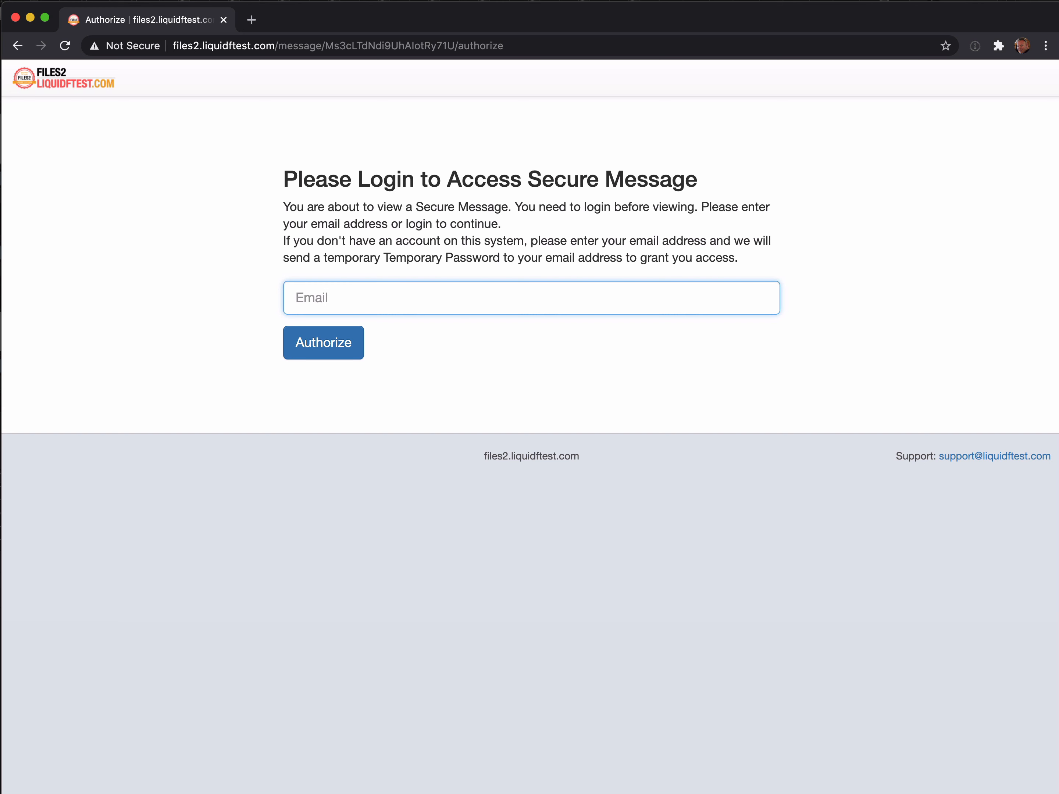
# Open the Temporary User Account email in the test mailbox.
pyautogui.click(365, 722)
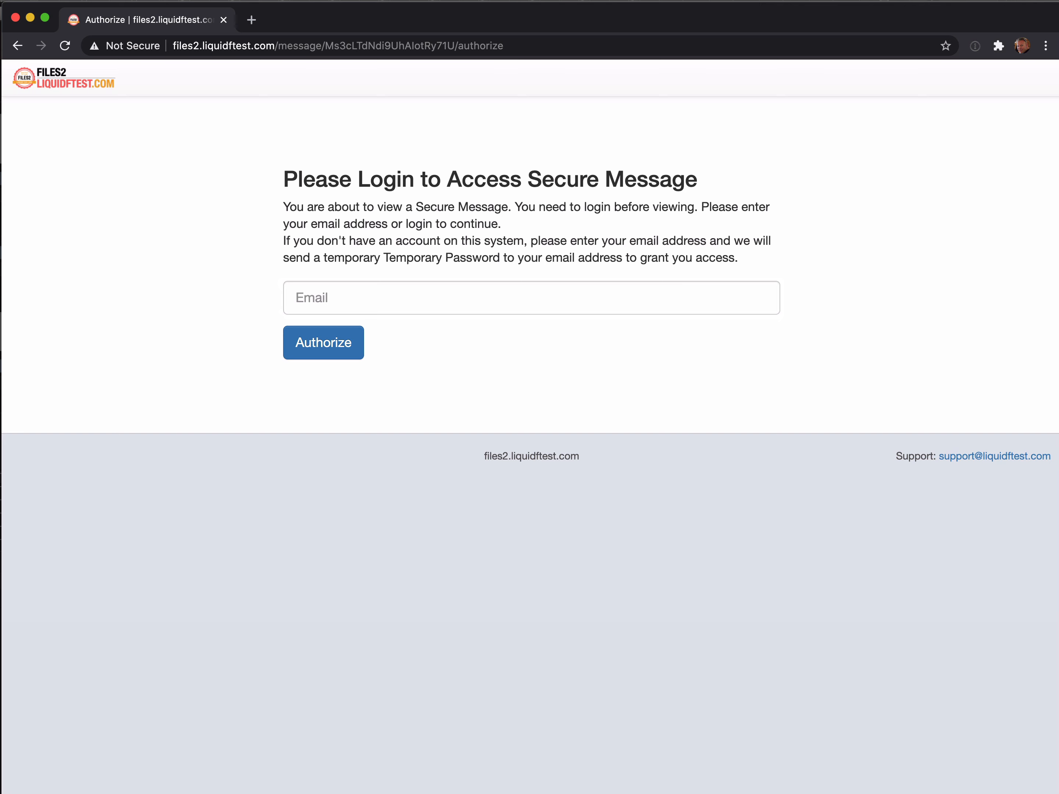
pyautogui.press('super+Tab')
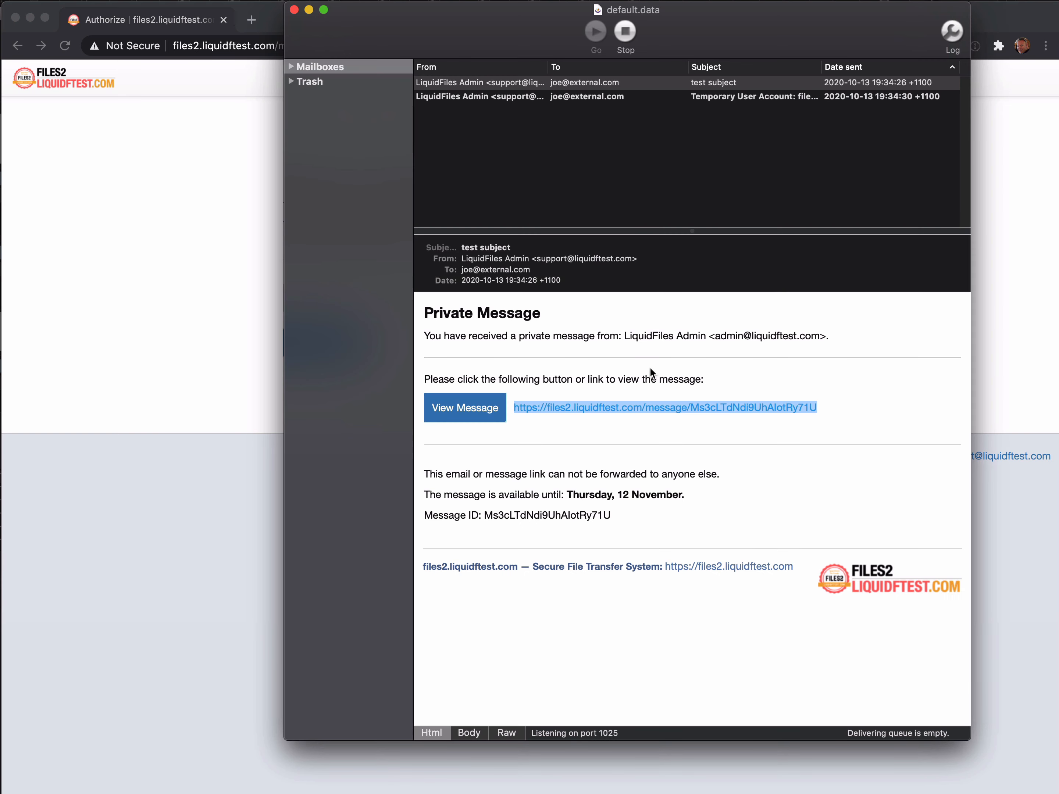
pyautogui.click(630, 99)
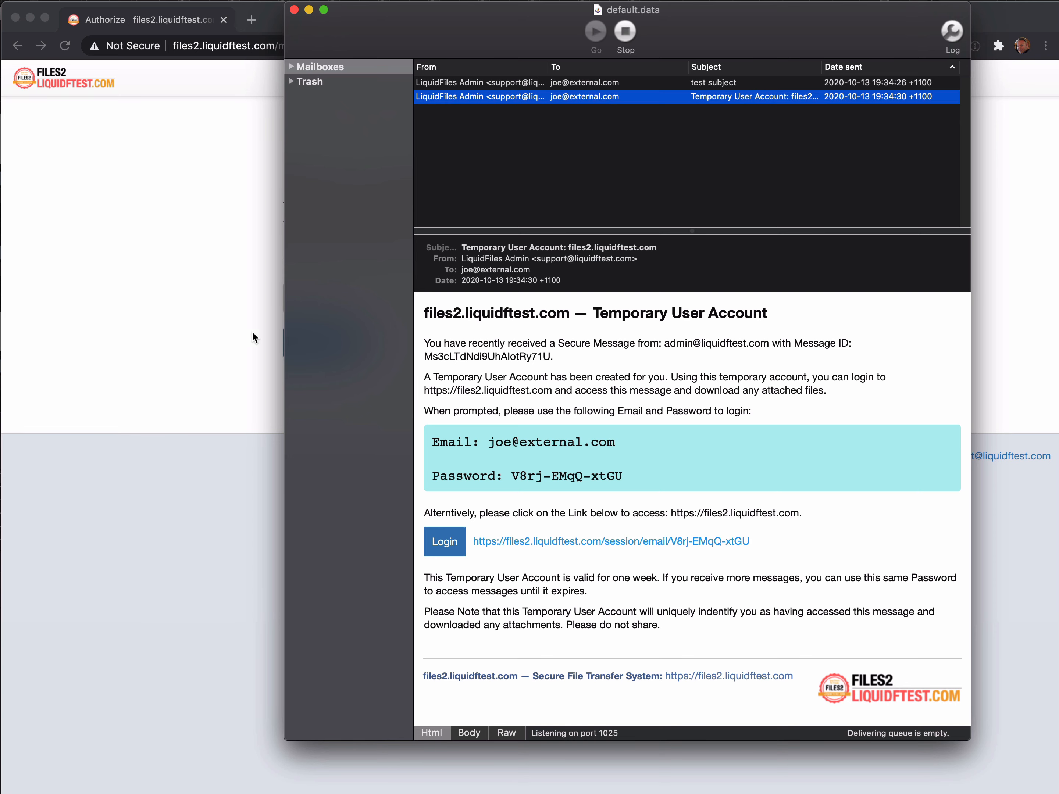
# Copy the login e-mail from the temporary account email and submit it to authorize access.
pyautogui.click(224, 330)
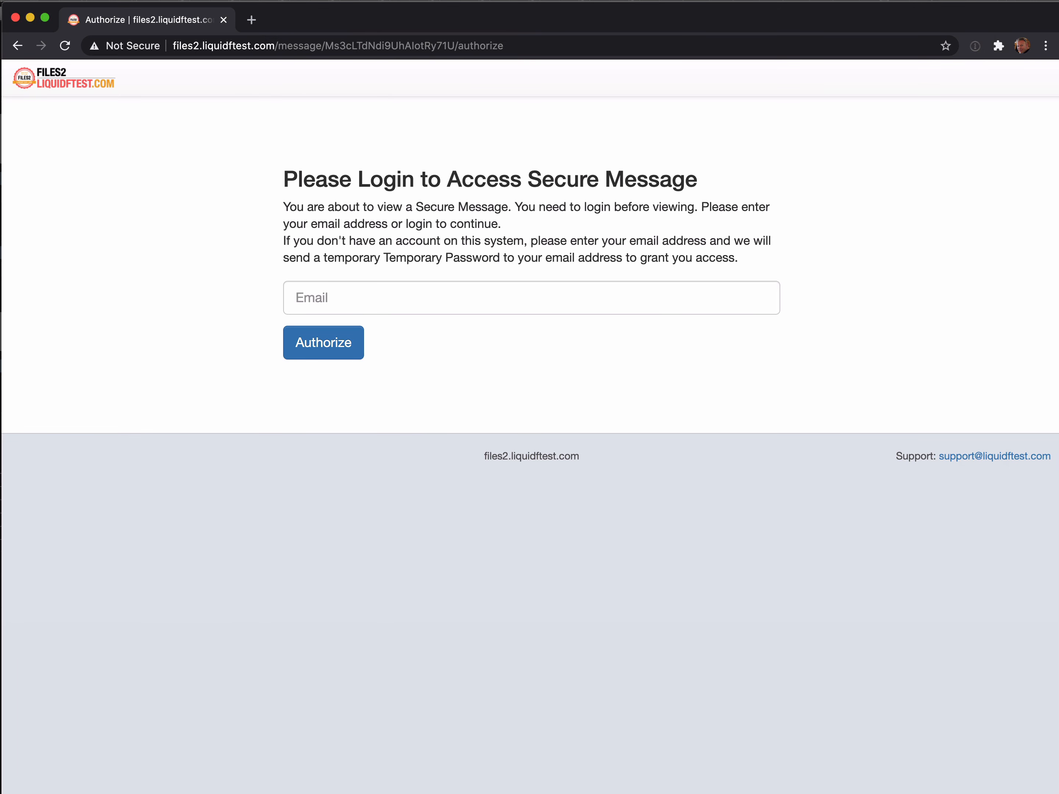
pyautogui.press('super+Tab')
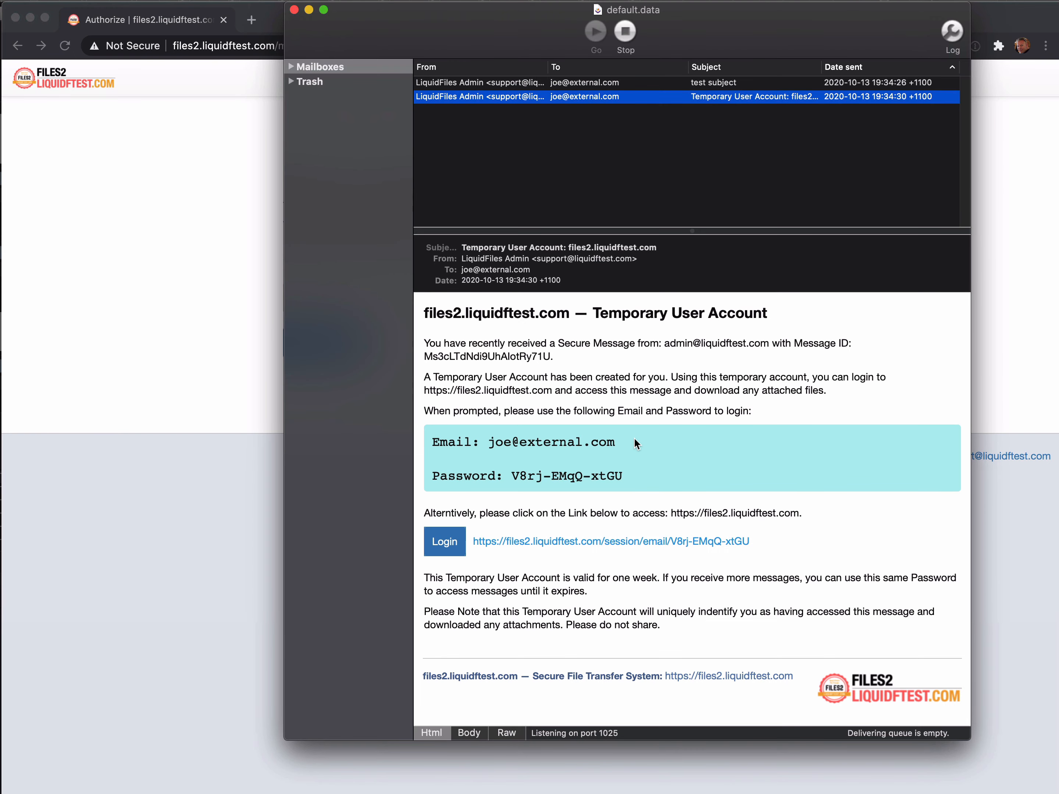
pyautogui.doubleClick(570, 442)
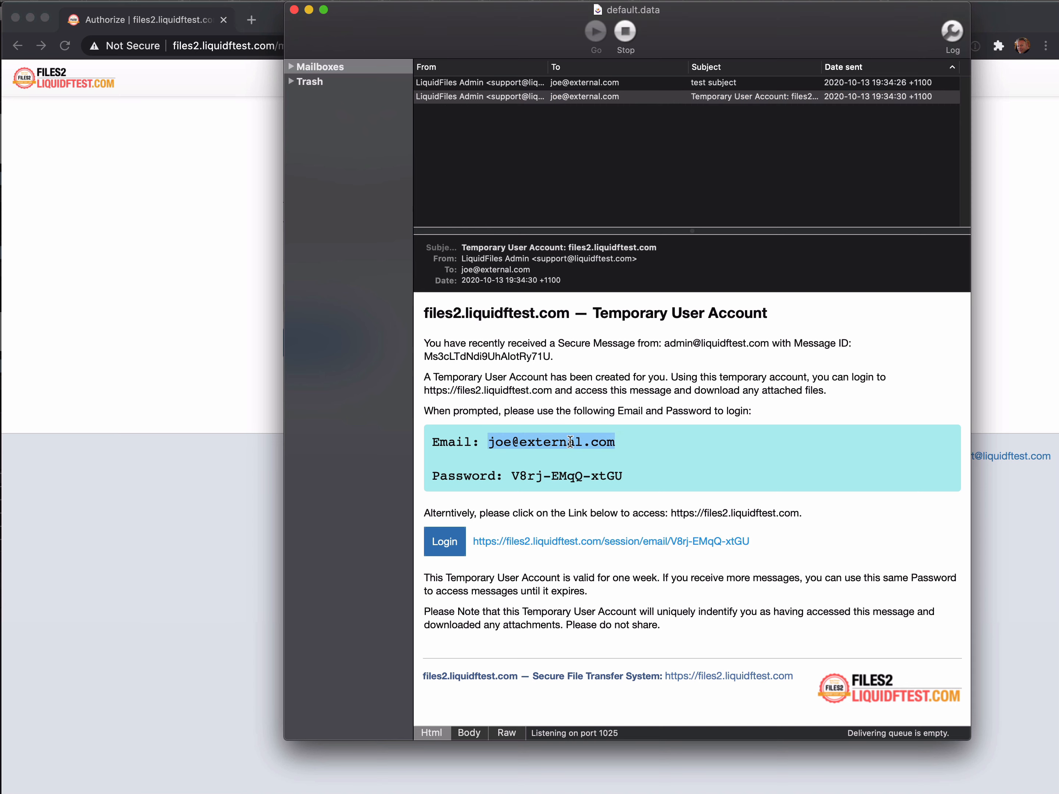
pyautogui.moveTo(570, 442); pyautogui.dragTo(496, 447)
pyautogui.rightClick(503, 439)
pyautogui.click(533, 483)
pyautogui.press('super+Tab')
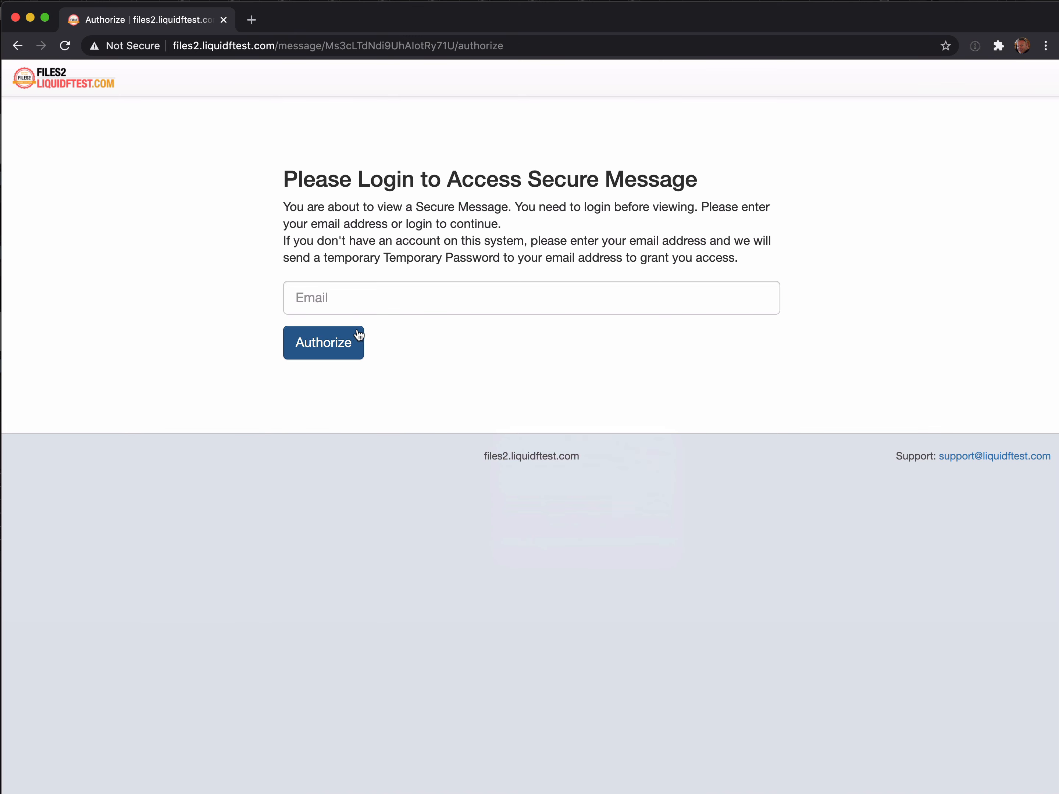
pyautogui.rightClick(361, 295)
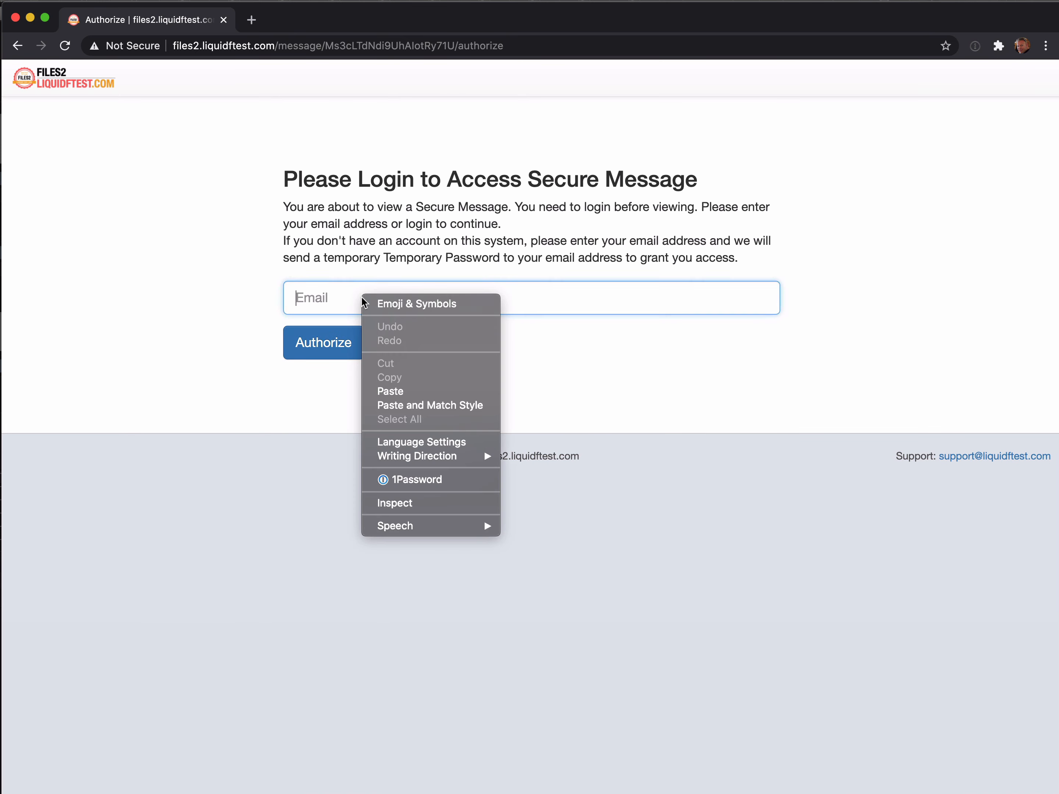
pyautogui.click(411, 393)
pyautogui.click(358, 352)
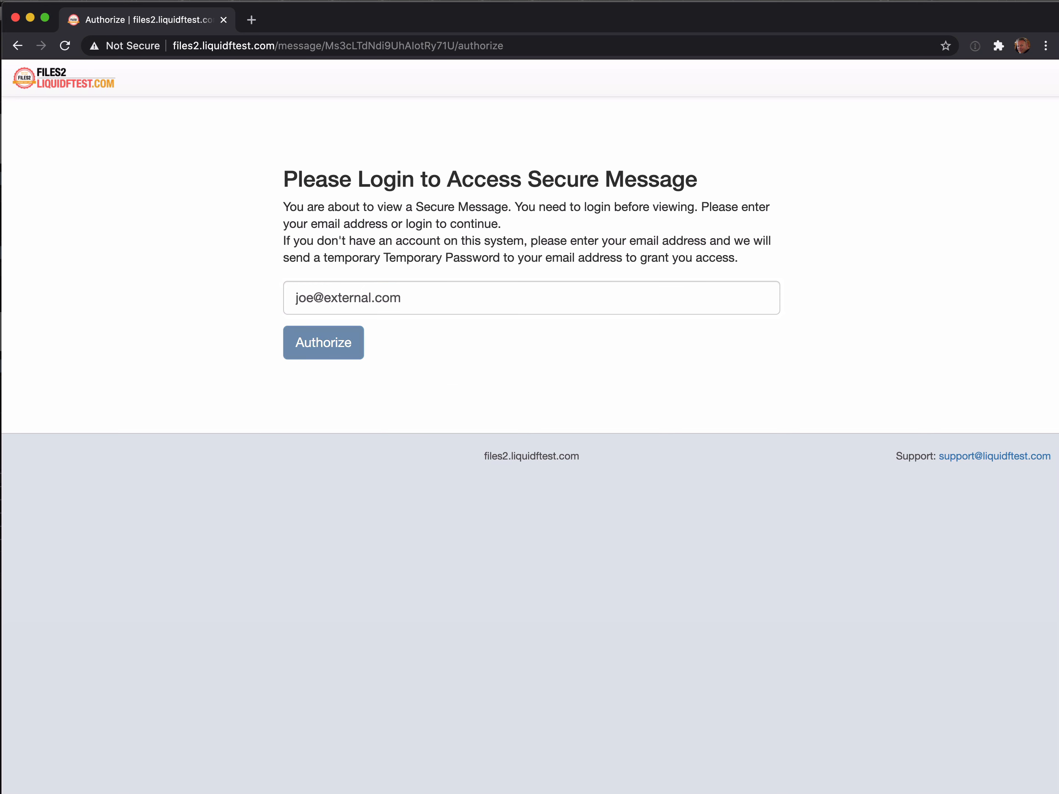
# Copy the temporary password from the account email for validation.
pyautogui.press('super+Tab')
pyautogui.moveTo(511, 476); pyautogui.dragTo(608, 474)
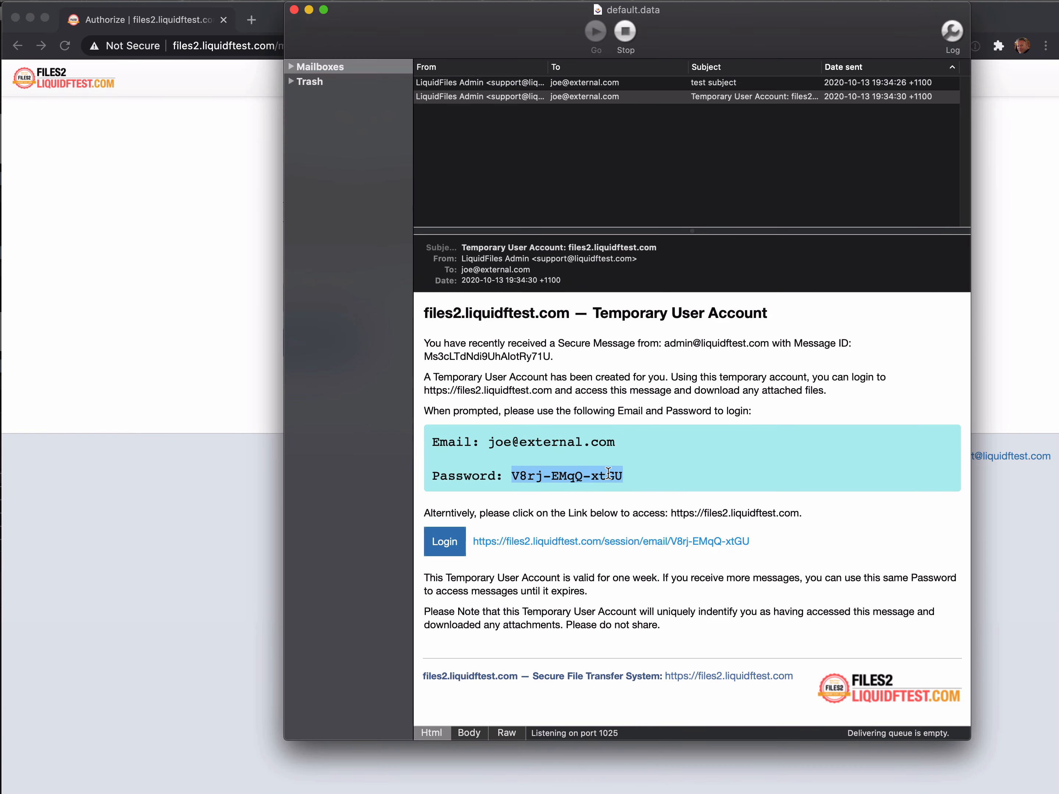
pyautogui.rightClick(608, 474)
pyautogui.click(623, 521)
pyautogui.click(223, 450)
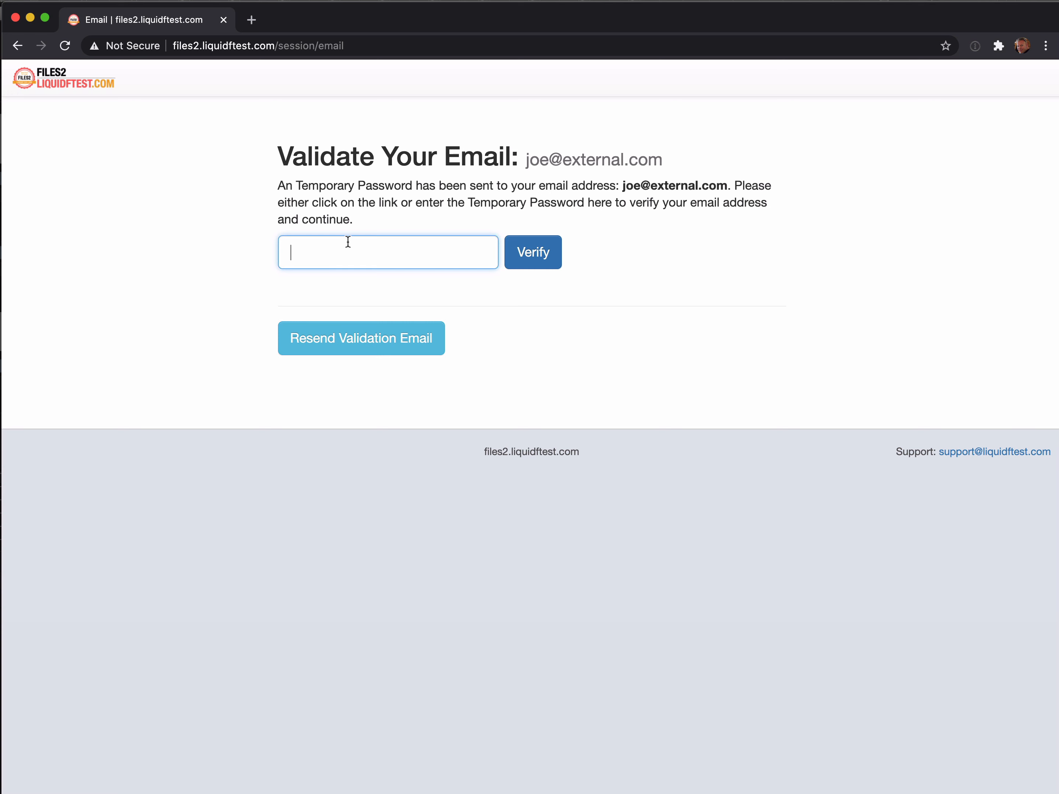
# Paste the temporary password and verify it to open the 'test subject' private message.
pyautogui.rightClick(324, 255)
pyautogui.click(359, 356)
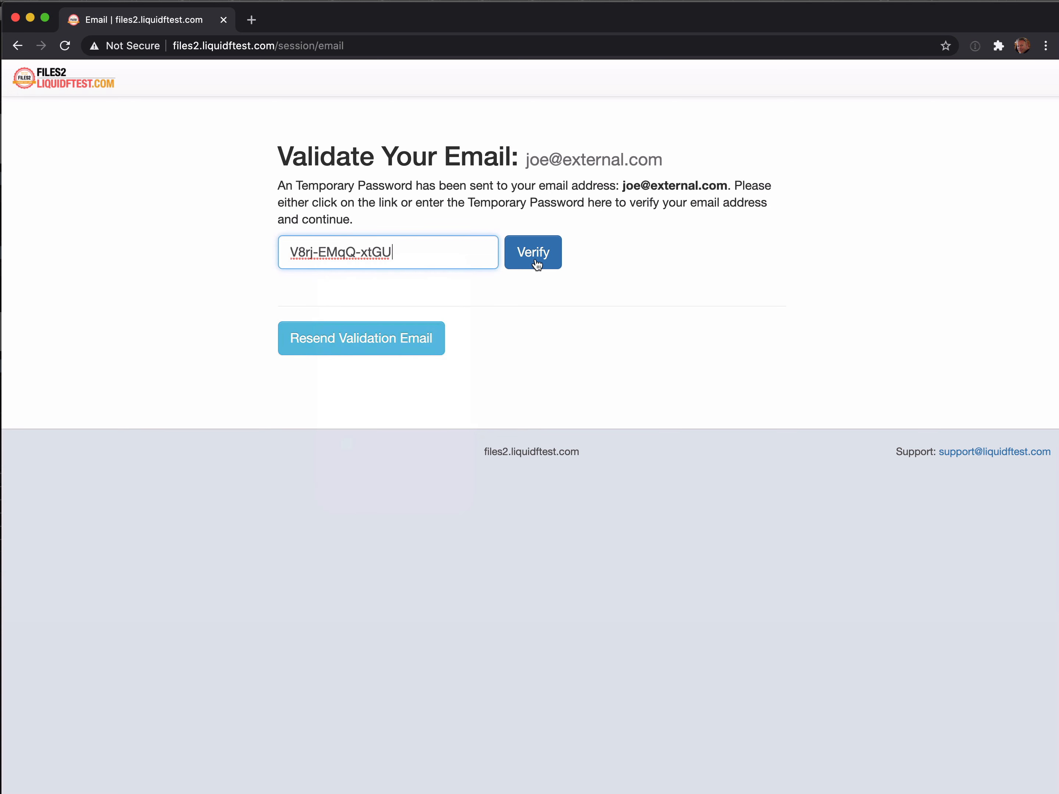
pyautogui.click(537, 264)
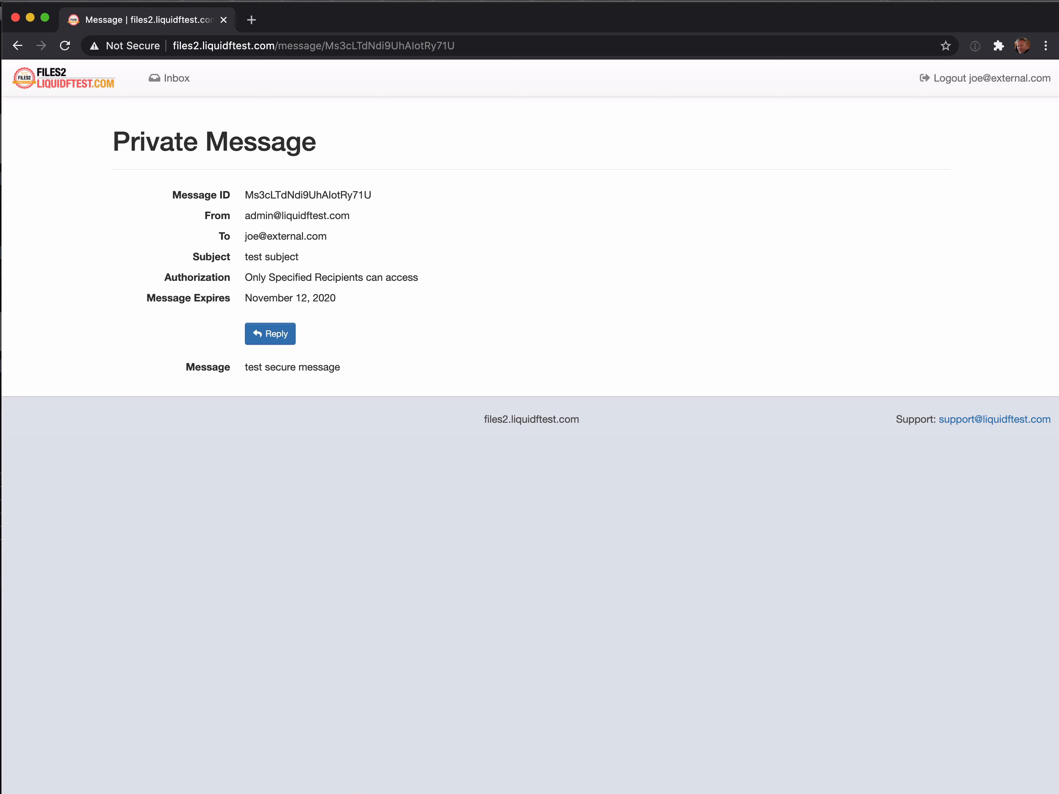
# Review the Private Message Read Receipt for 'test subject', then the Temporary User Account email.
pyautogui.press('super+Tab')
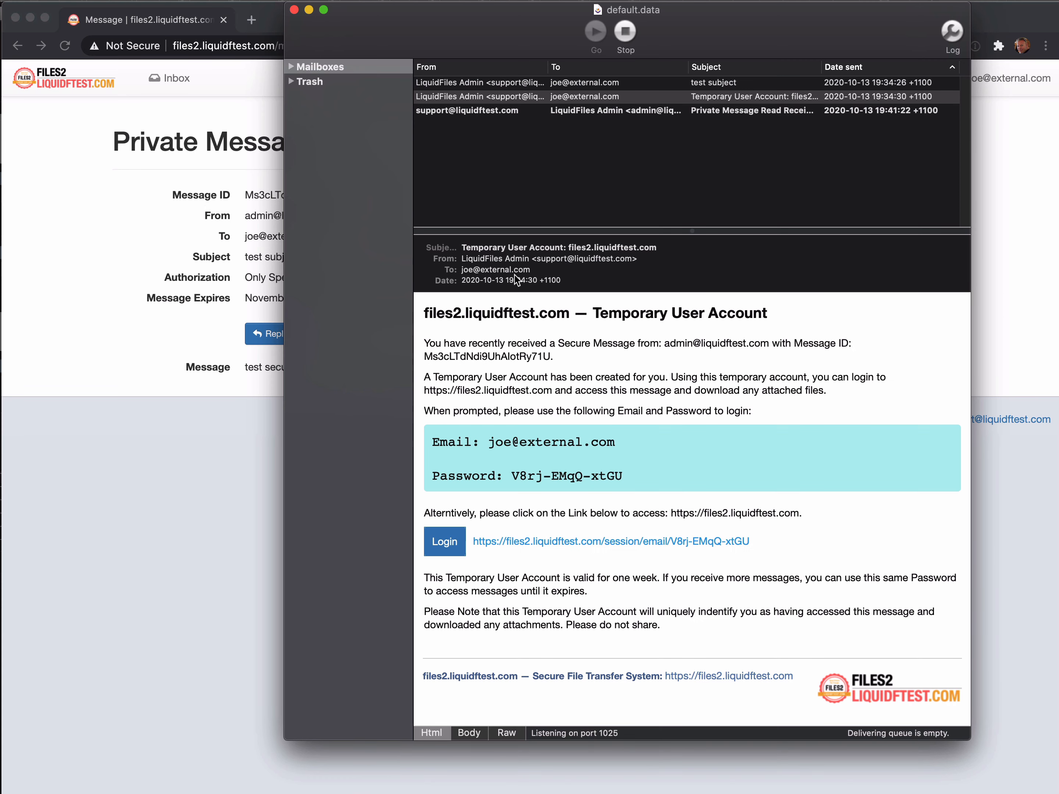
pyautogui.click(514, 179)
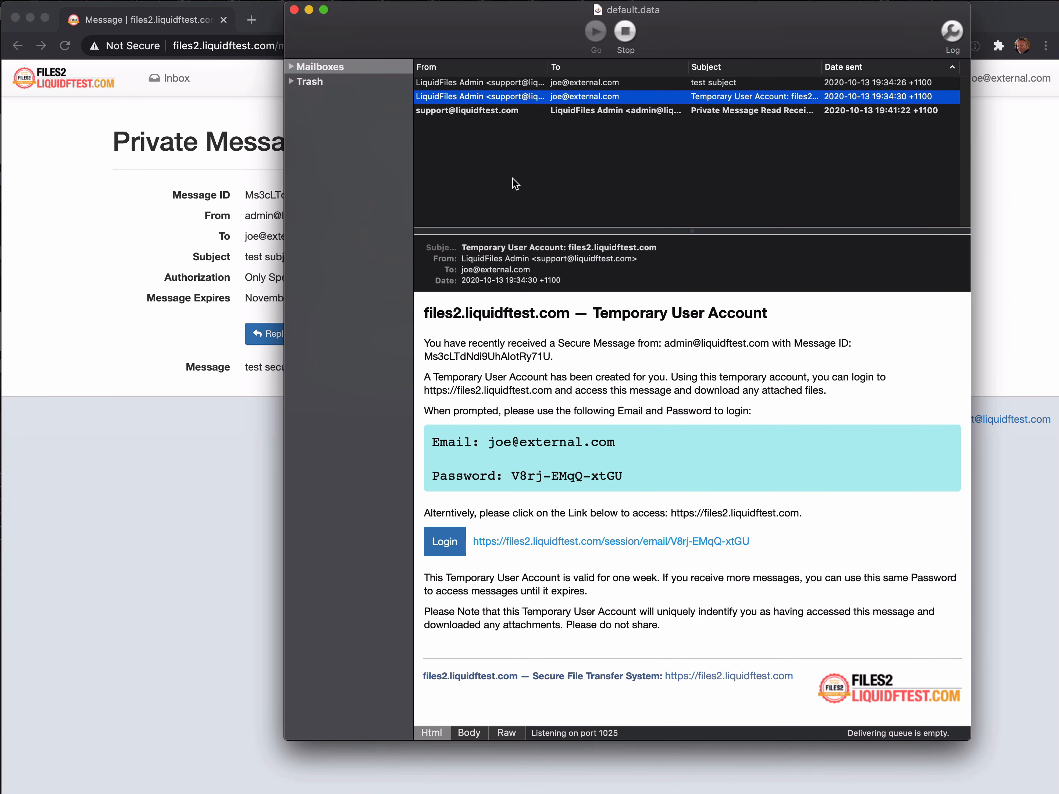
pyautogui.click(478, 111)
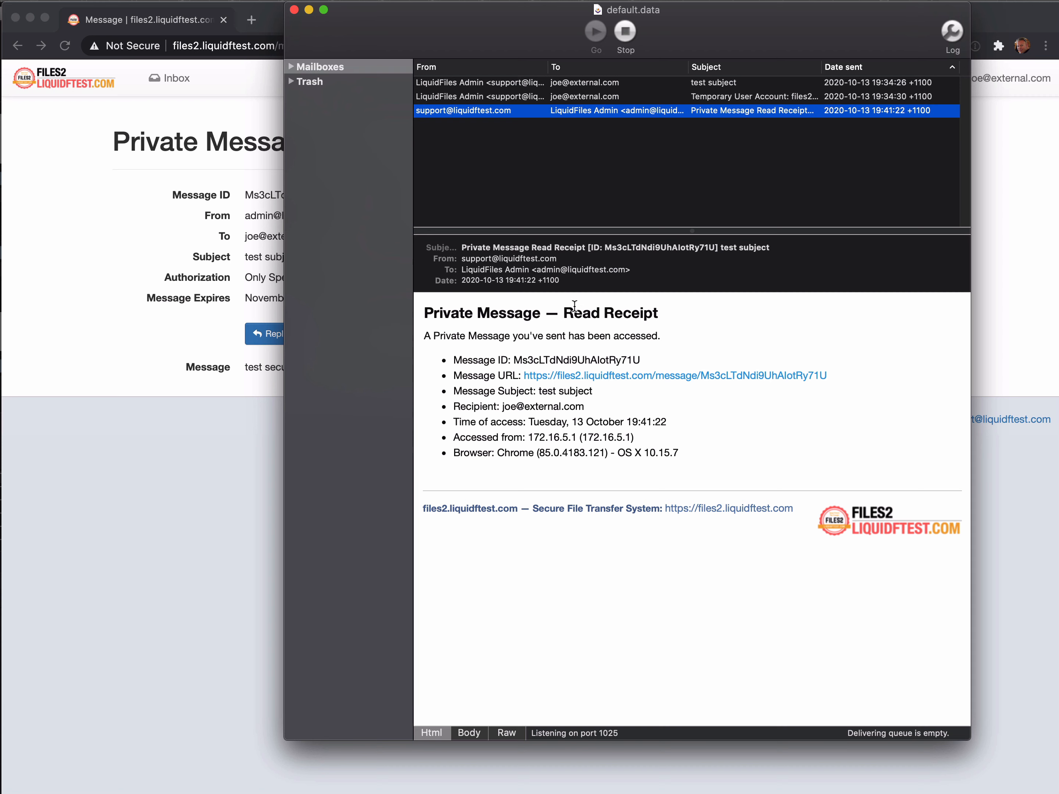
pyautogui.moveTo(503, 407); pyautogui.dragTo(624, 410)
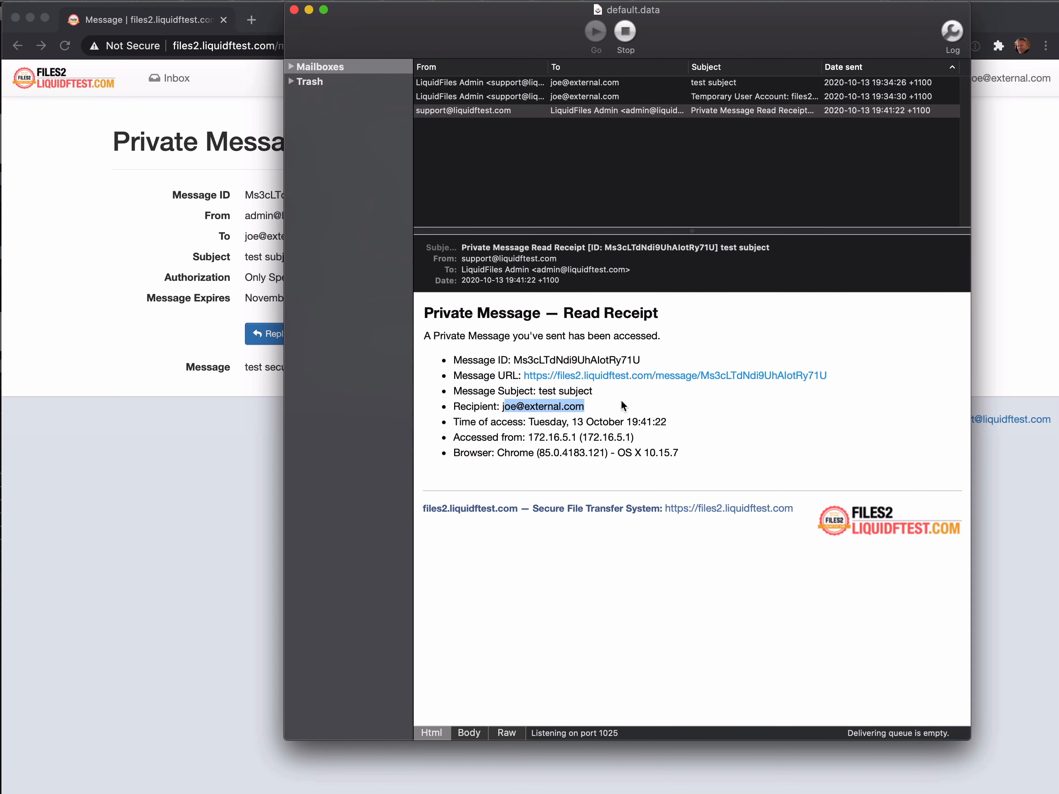
pyautogui.click(622, 407)
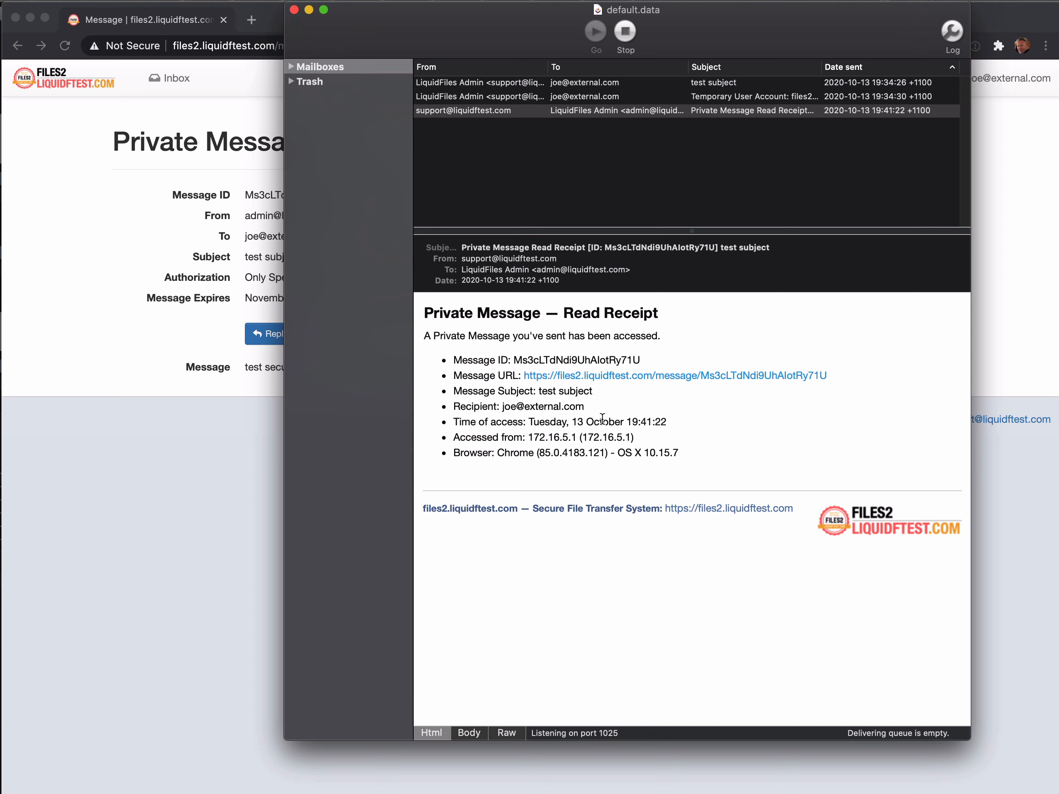
pyautogui.click(599, 197)
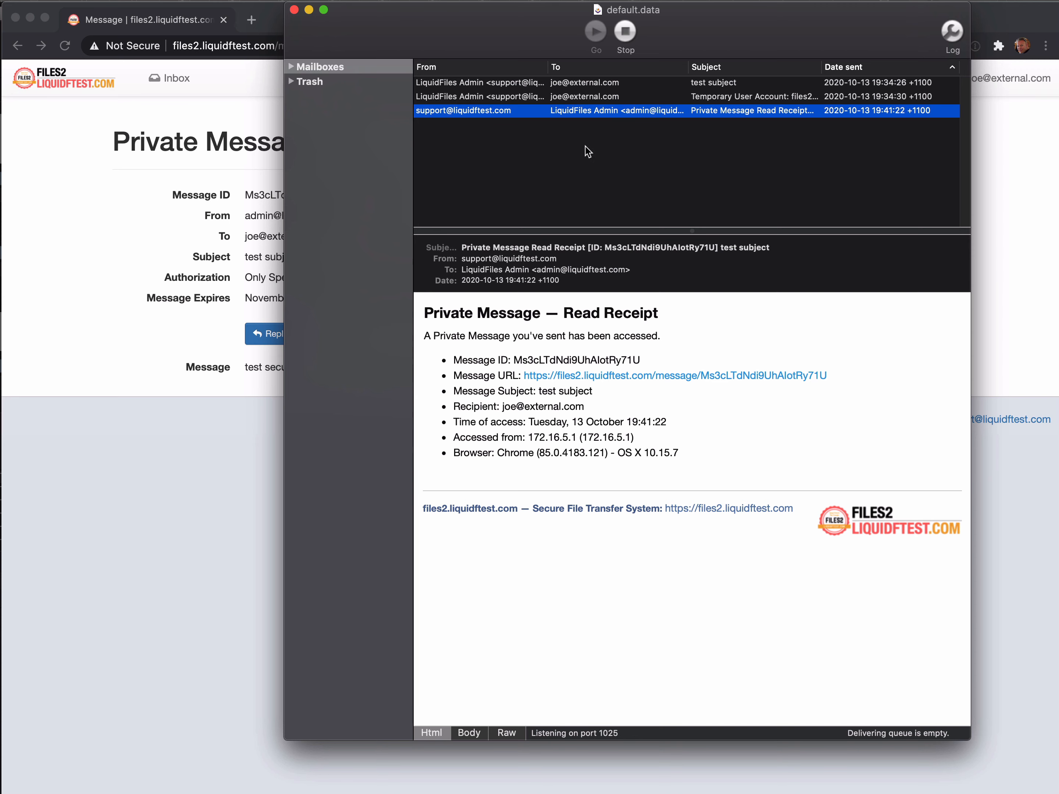
pyautogui.click(582, 100)
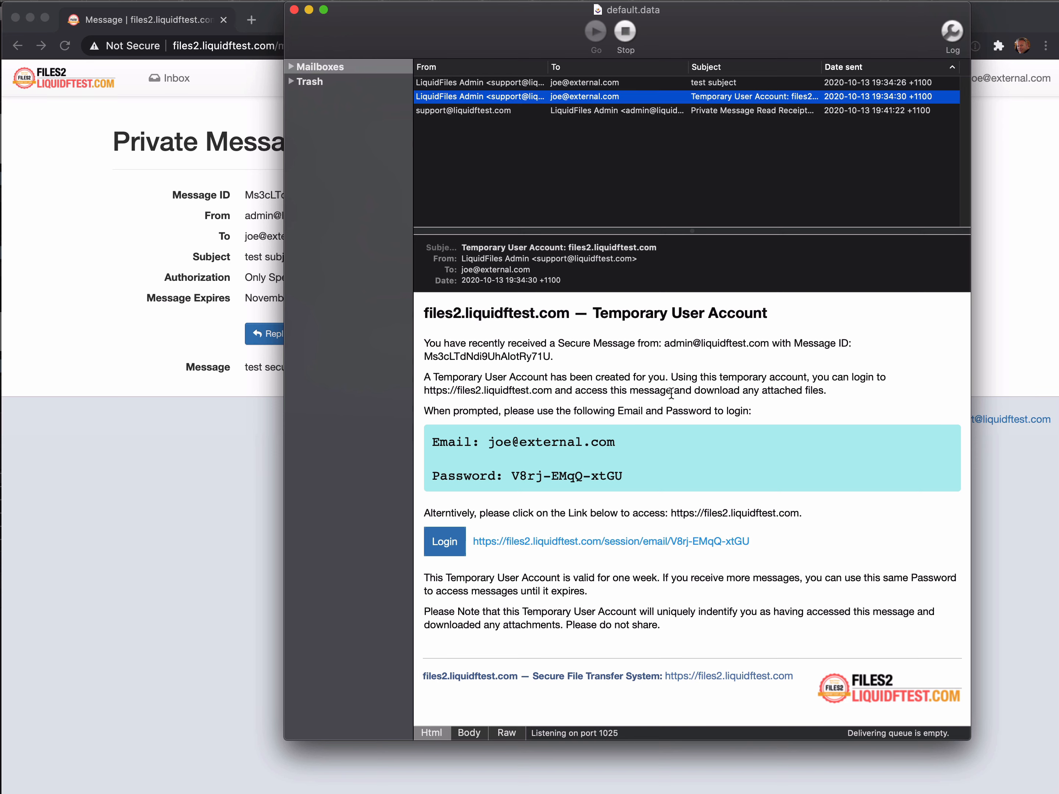
# Log out the recipient and sign back in with the saved admin address and password.
pyautogui.click(207, 405)
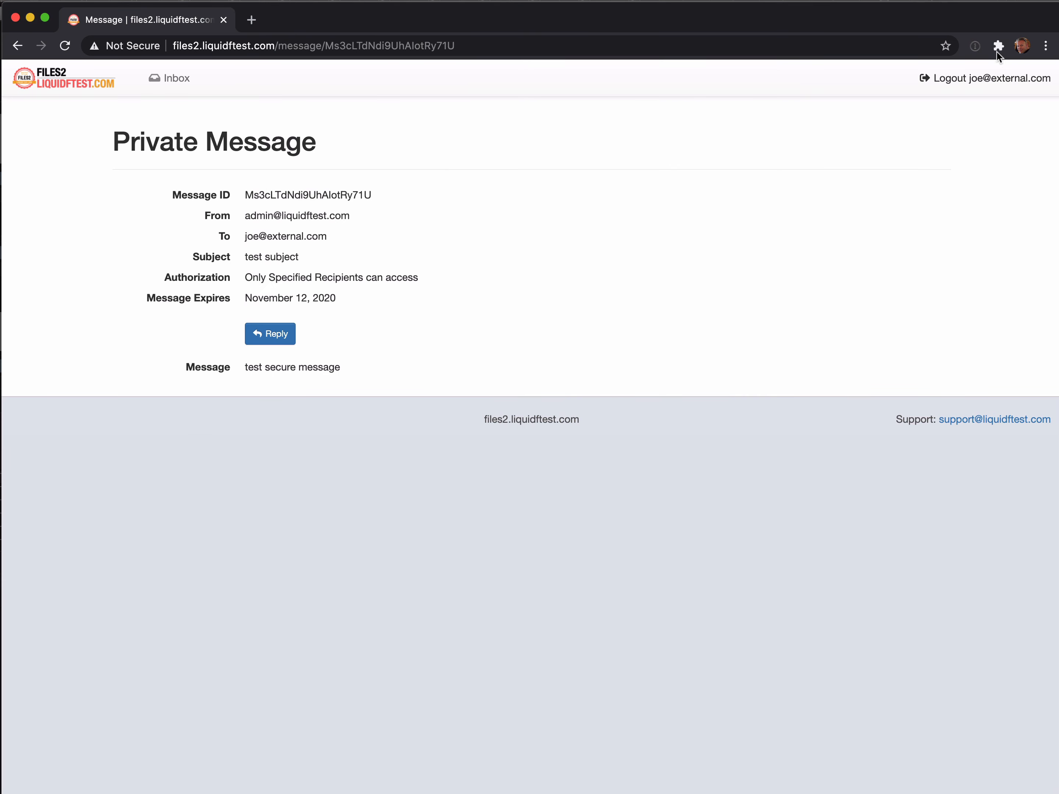
pyautogui.click(981, 79)
pyautogui.write('admin')
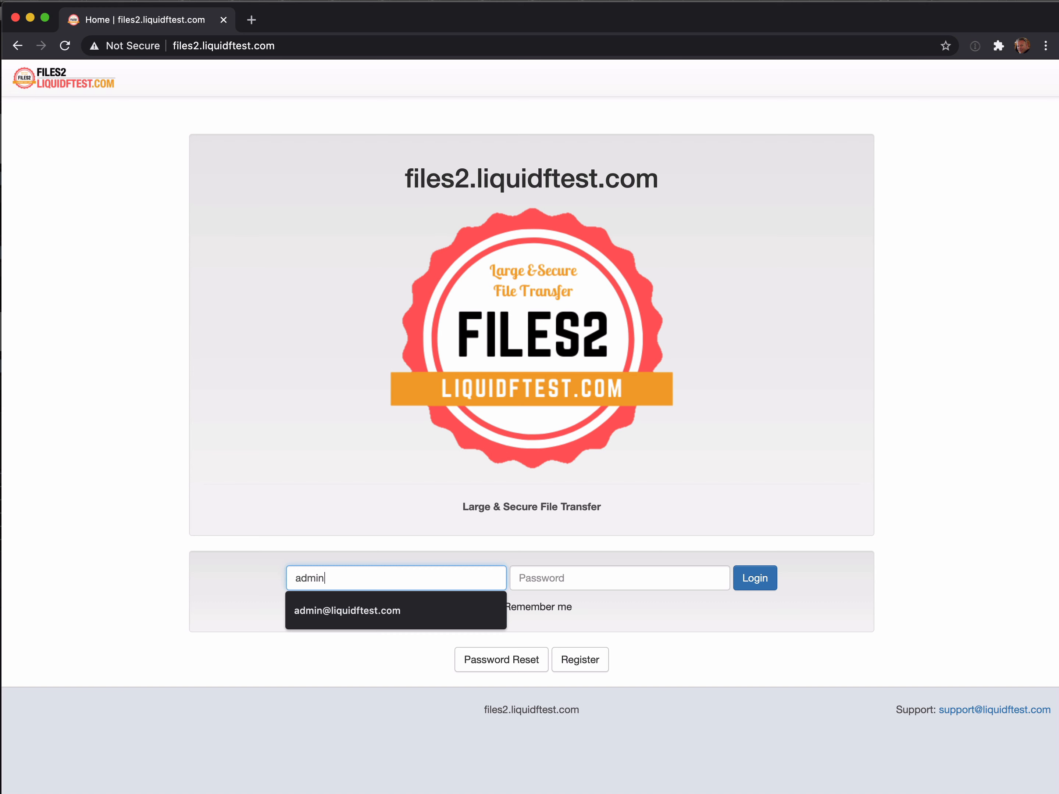
pyautogui.press('Down')
pyautogui.press('Tab')
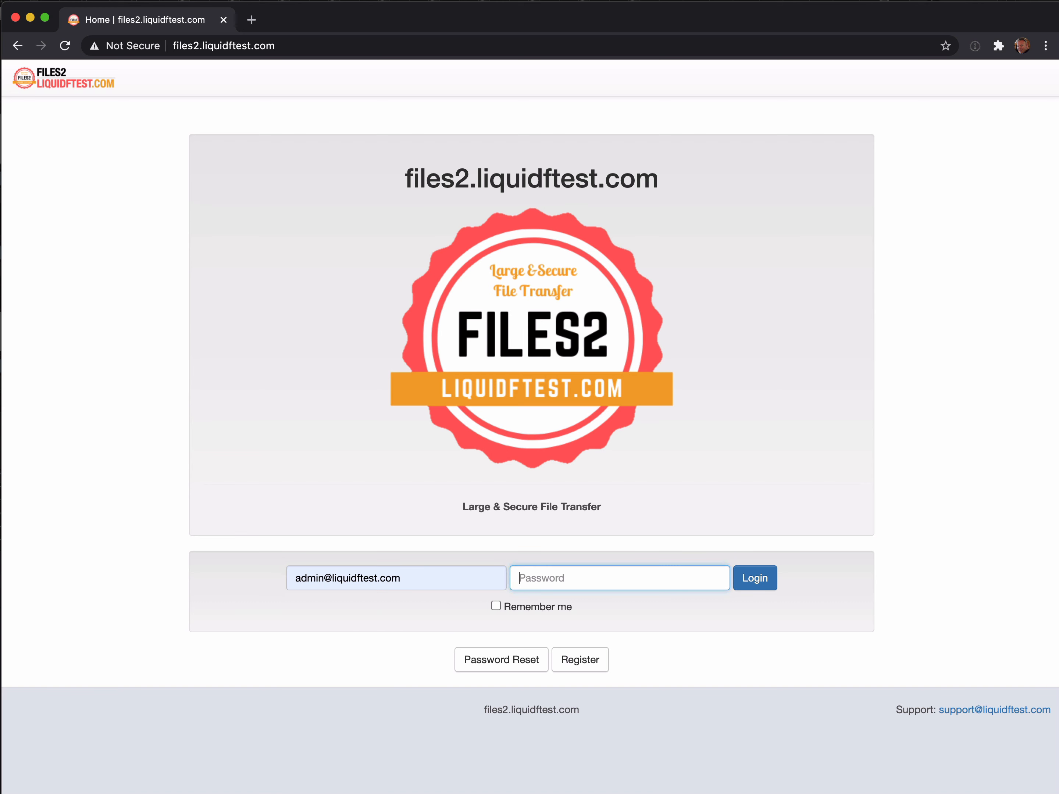
pyautogui.write('••••••••')
pyautogui.click(758, 579)
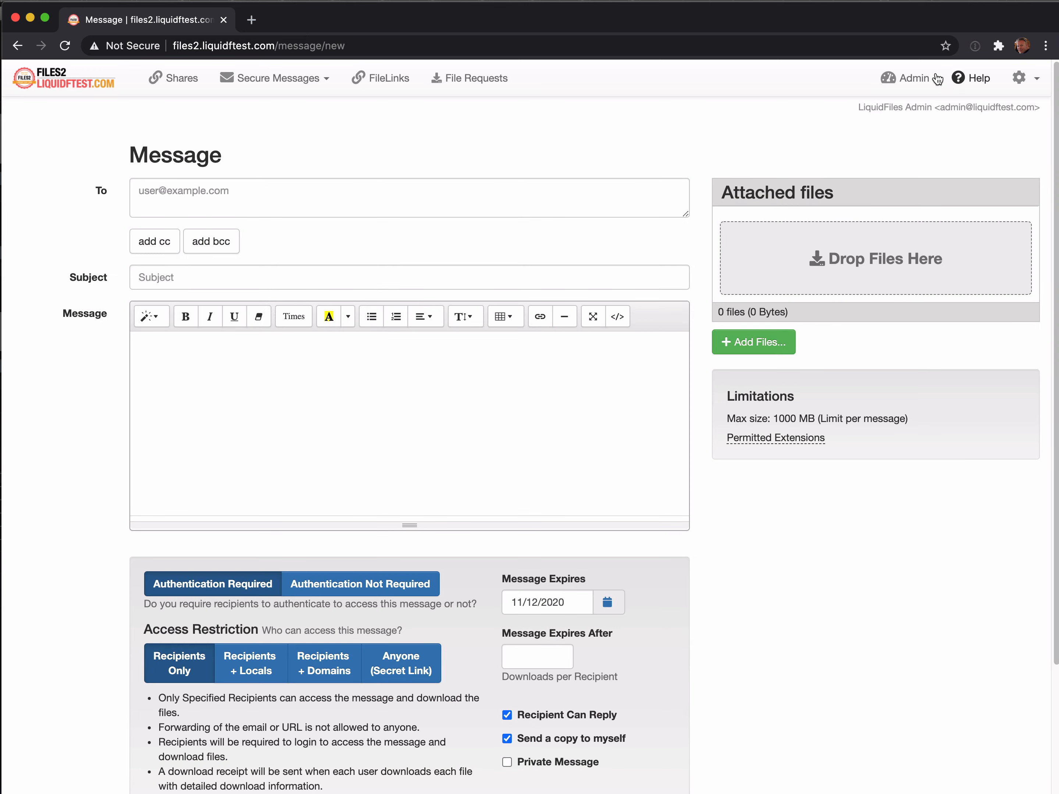
# Open Admin > Configuration > Temporary Users to see the recipient's account expiring 2020-10-20.
pyautogui.click(937, 79)
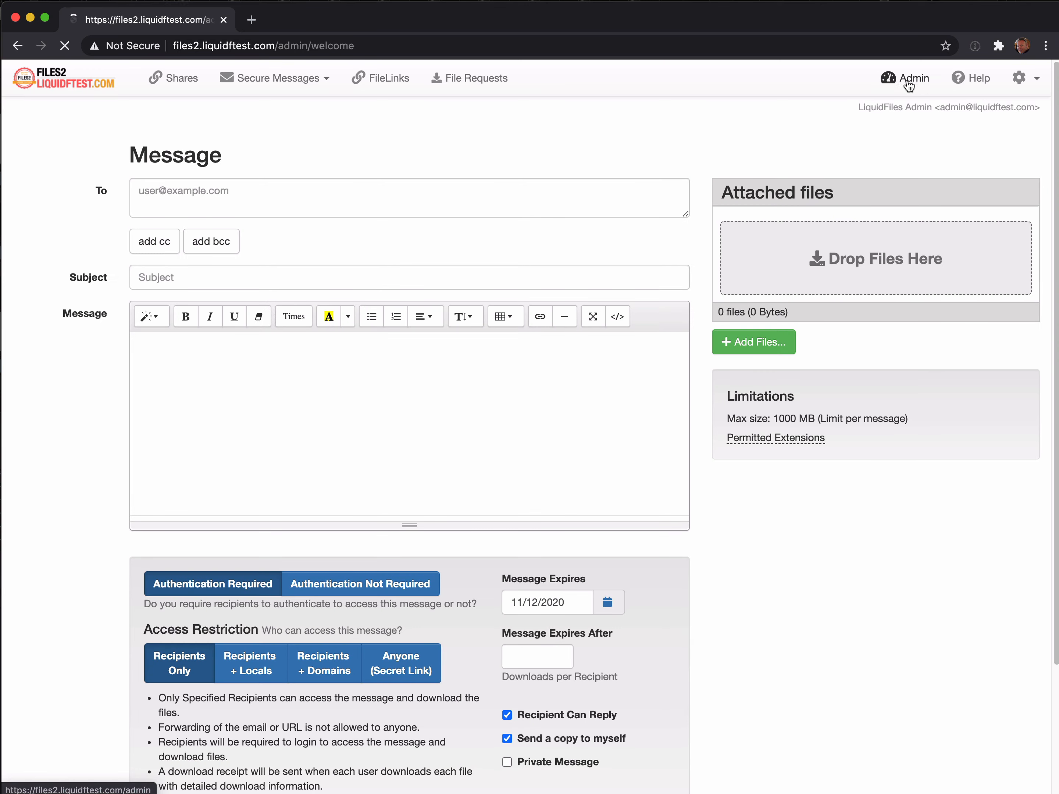
pyautogui.click(269, 117)
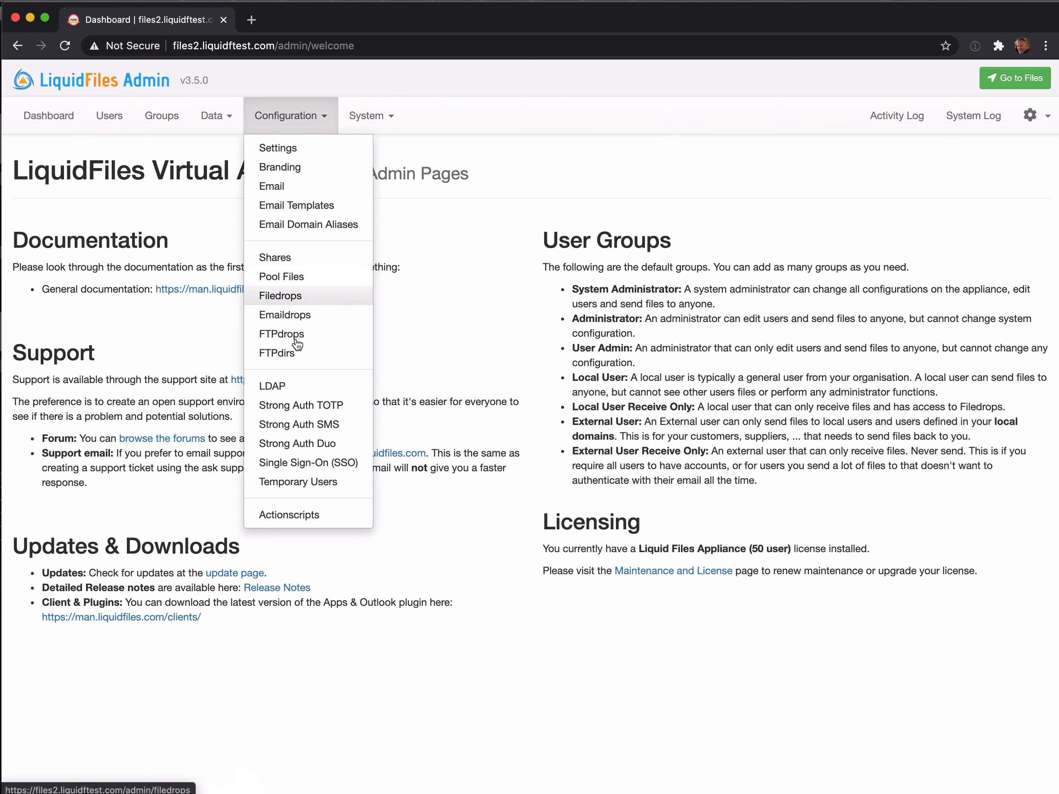
pyautogui.click(310, 483)
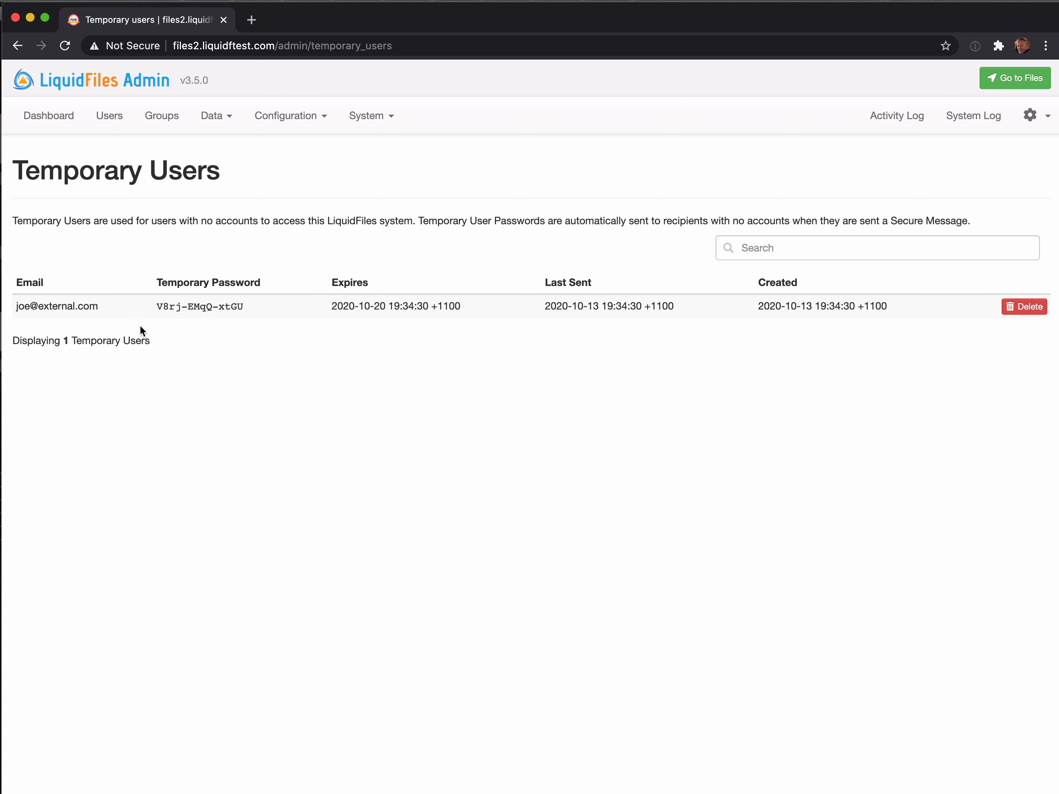
# Address a new message to the external recipient with the subject 'message 2'.
pyautogui.click(1020, 78)
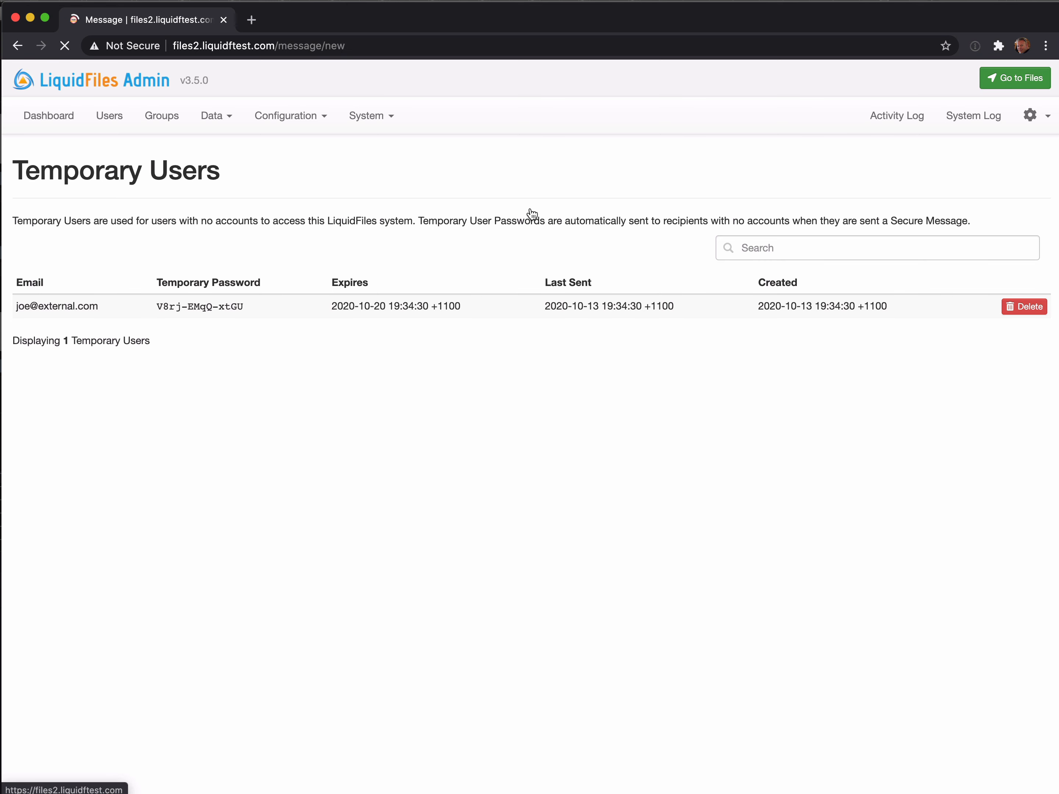
pyautogui.click(212, 191)
pyautogui.write('jo')
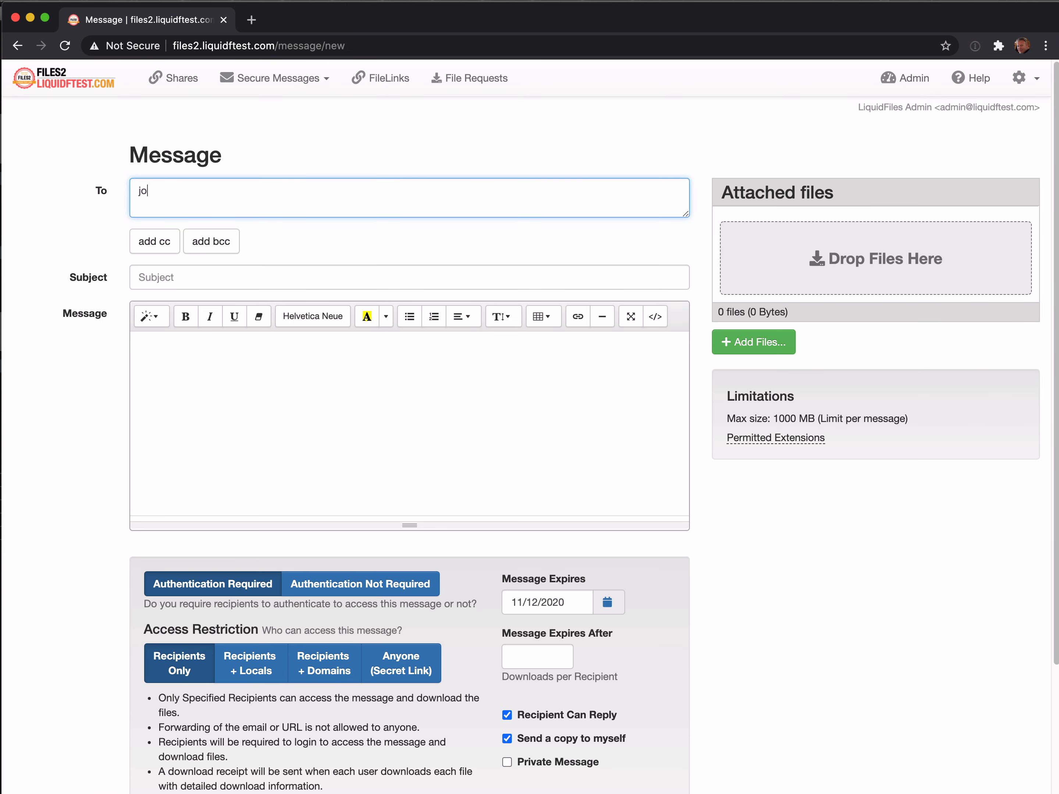
pyautogui.click(211, 257)
pyautogui.press('Tab')
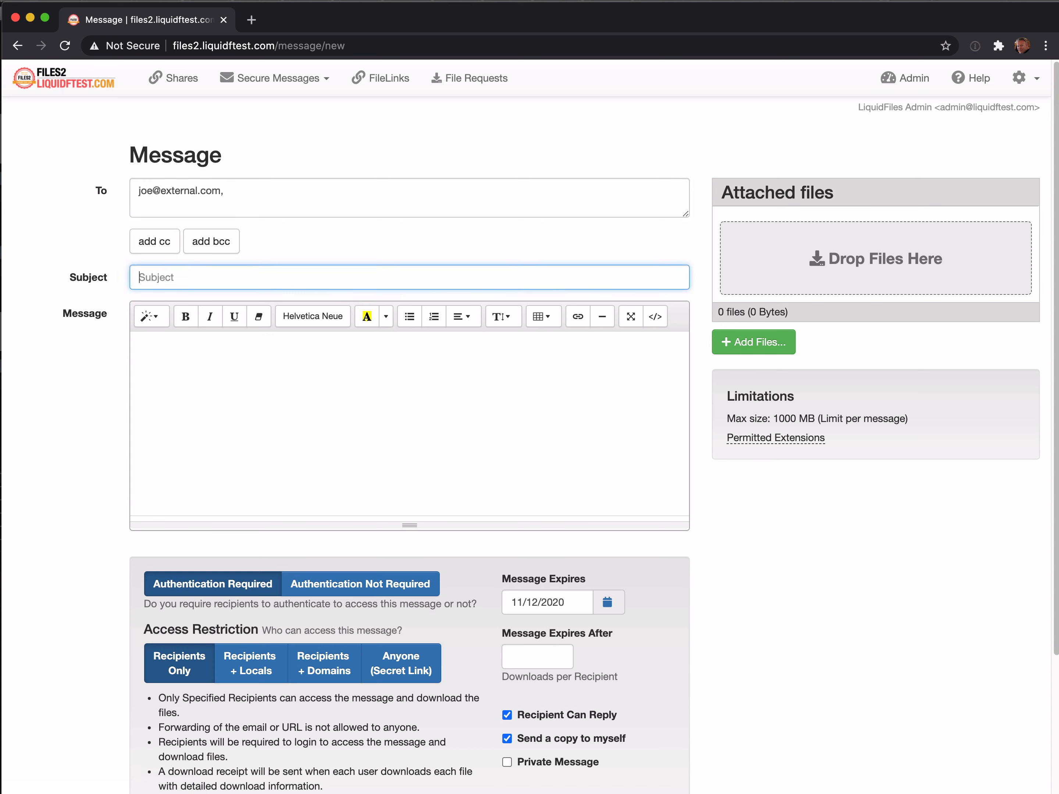
pyautogui.write('message 2')
# Write the body 'more secure messages', mark it as a Private Message, and send it.
pyautogui.press('Tab')
pyautogui.write('m')
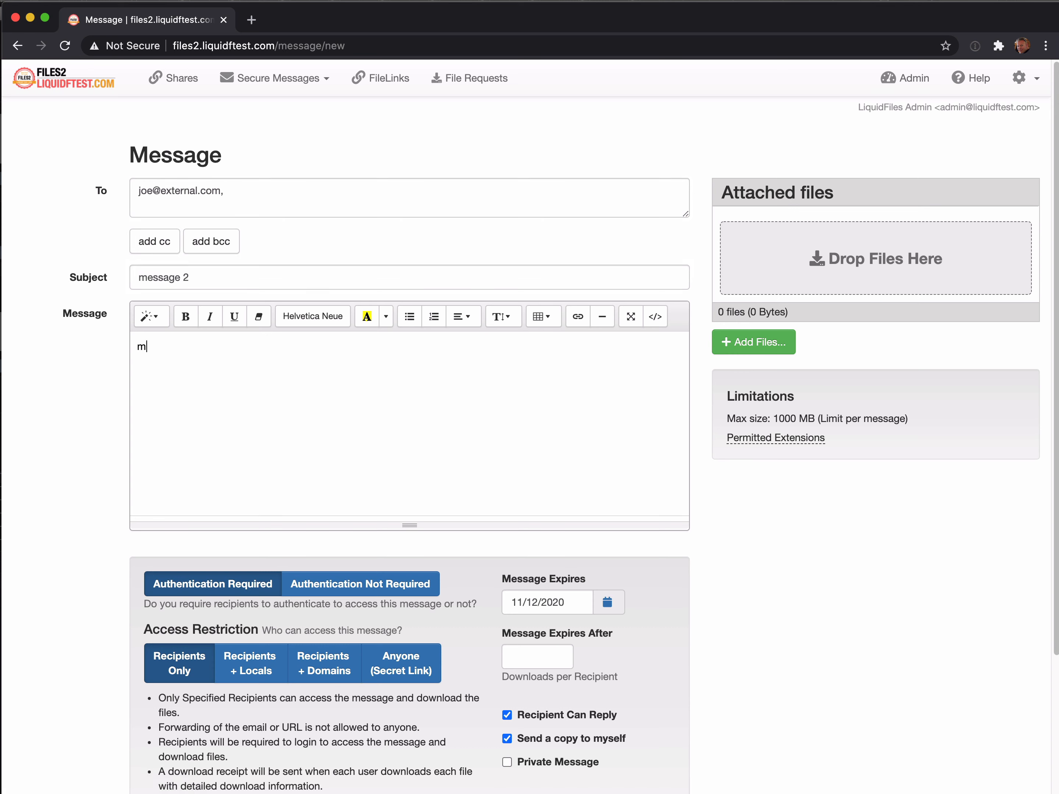
pyautogui.write('ore secure messages')
pyautogui.scroll(-5, 746, 525)
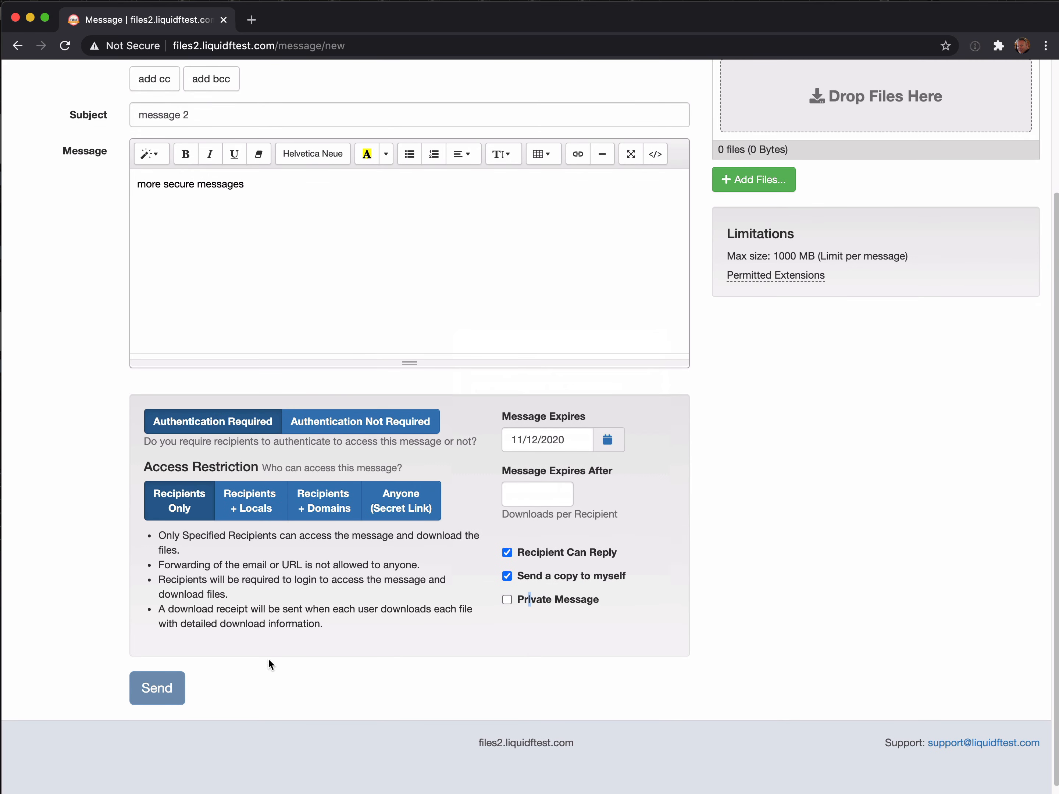
pyautogui.click(507, 599)
pyautogui.click(161, 687)
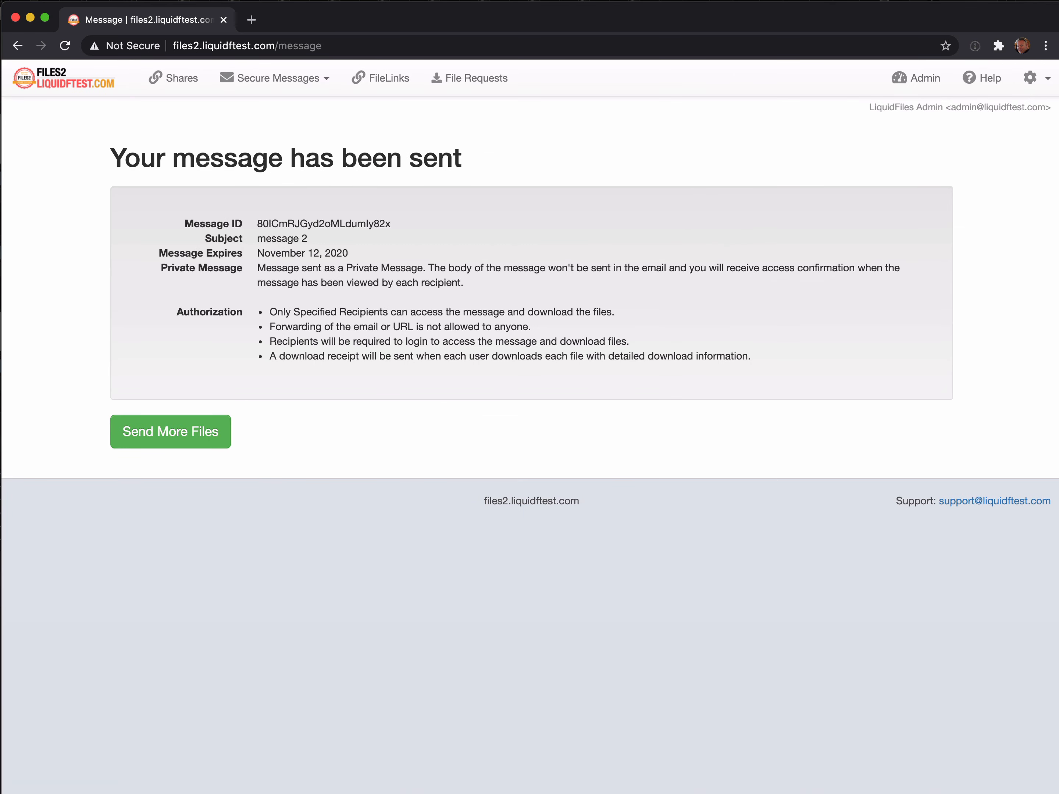
pyautogui.press('super+Tab')
# Review the message 2 notification and the temporary user account email in MockSMTP.
pyautogui.click(503, 125)
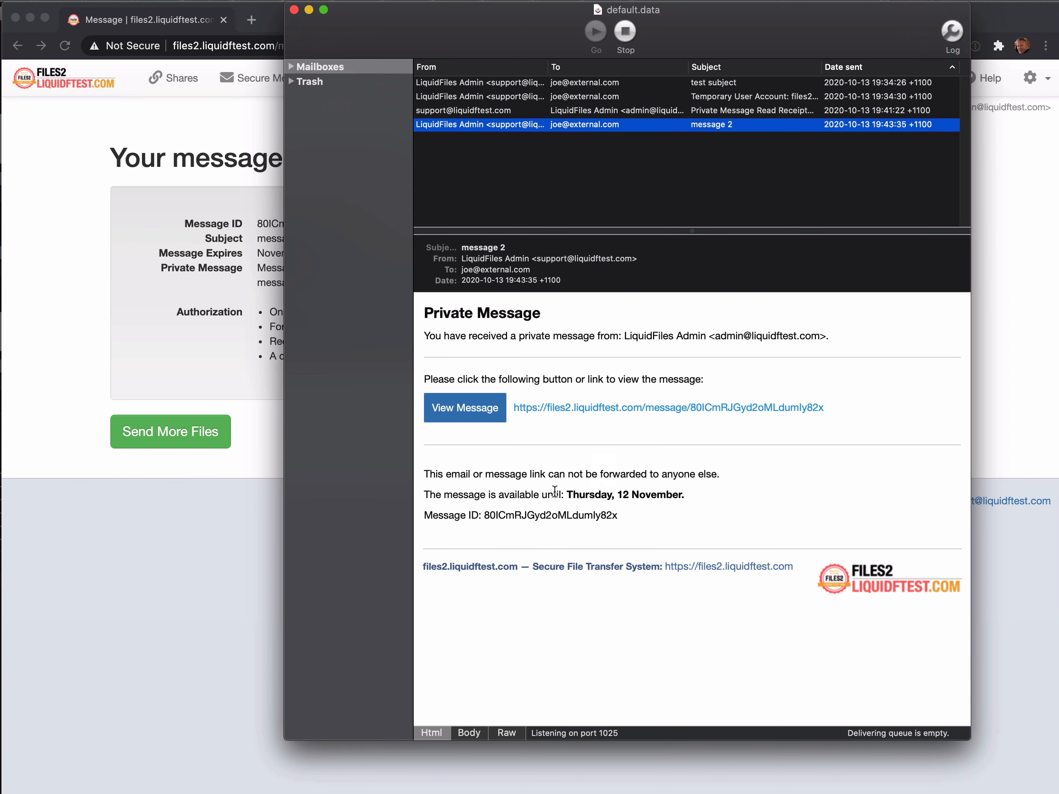
pyautogui.click(487, 96)
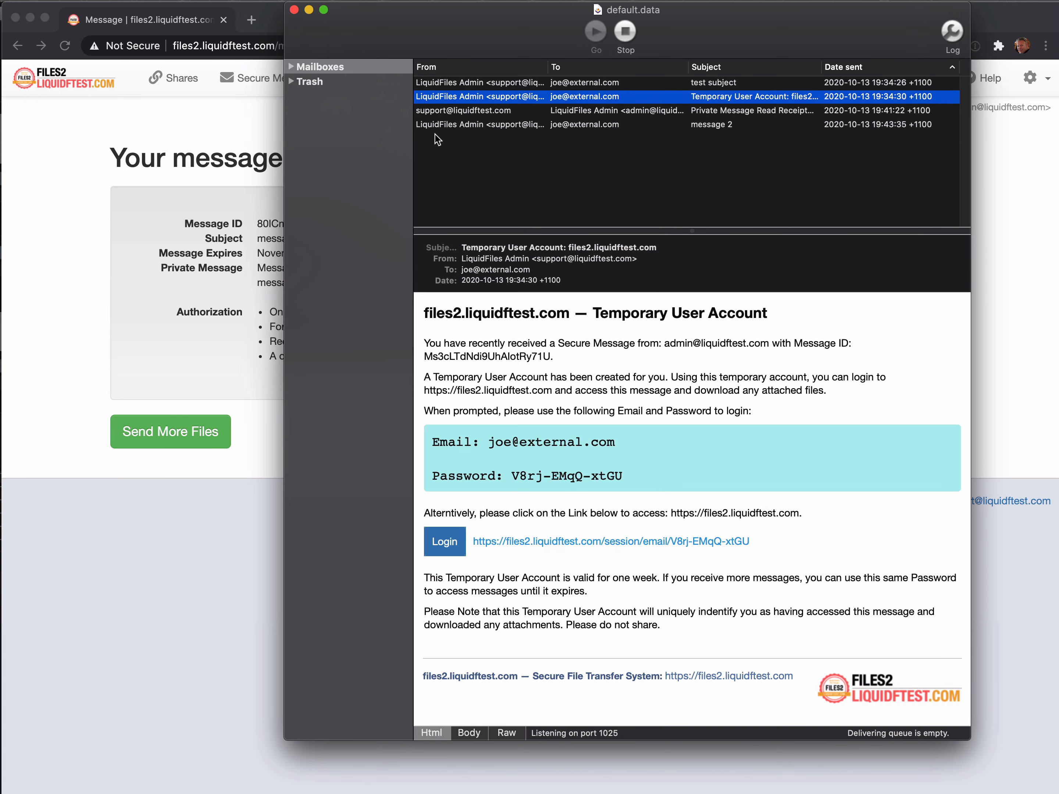
pyautogui.click(454, 126)
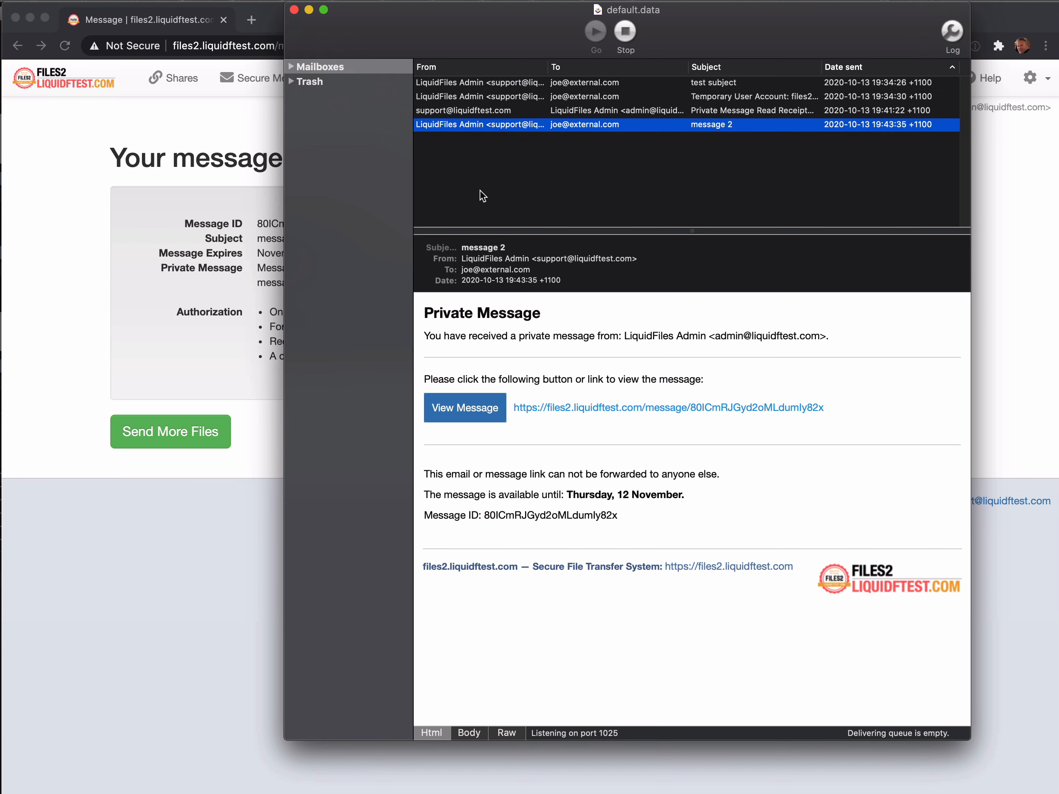
# Log out of the LiquidFiles admin account from the gear menu.
pyautogui.click(251, 234)
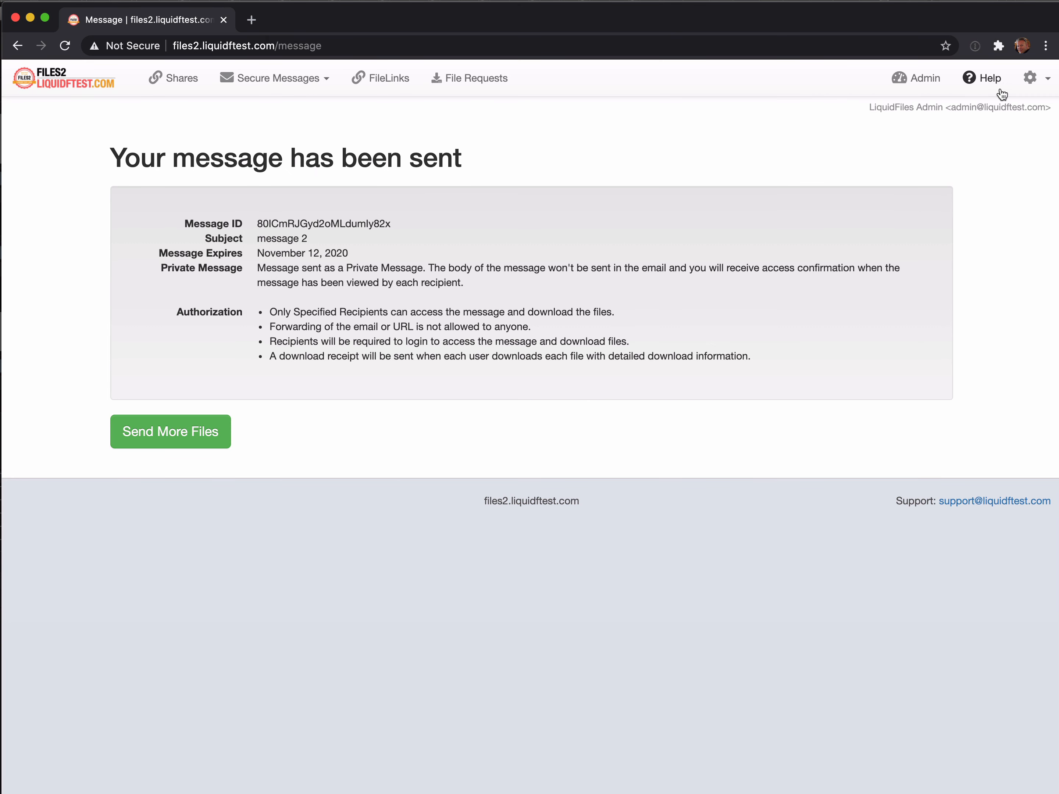
pyautogui.click(1031, 78)
pyautogui.click(1000, 130)
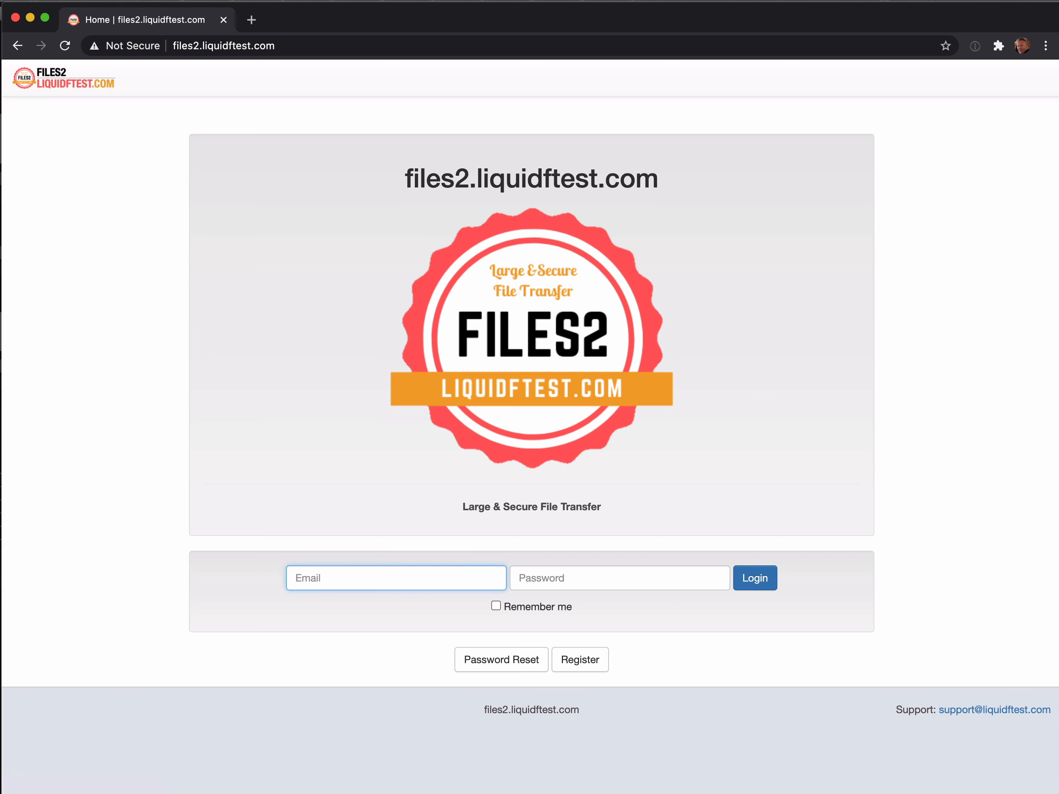
# Copy the message 2 link from the notification email and load it in the browser.
pyautogui.press('super+Tab')
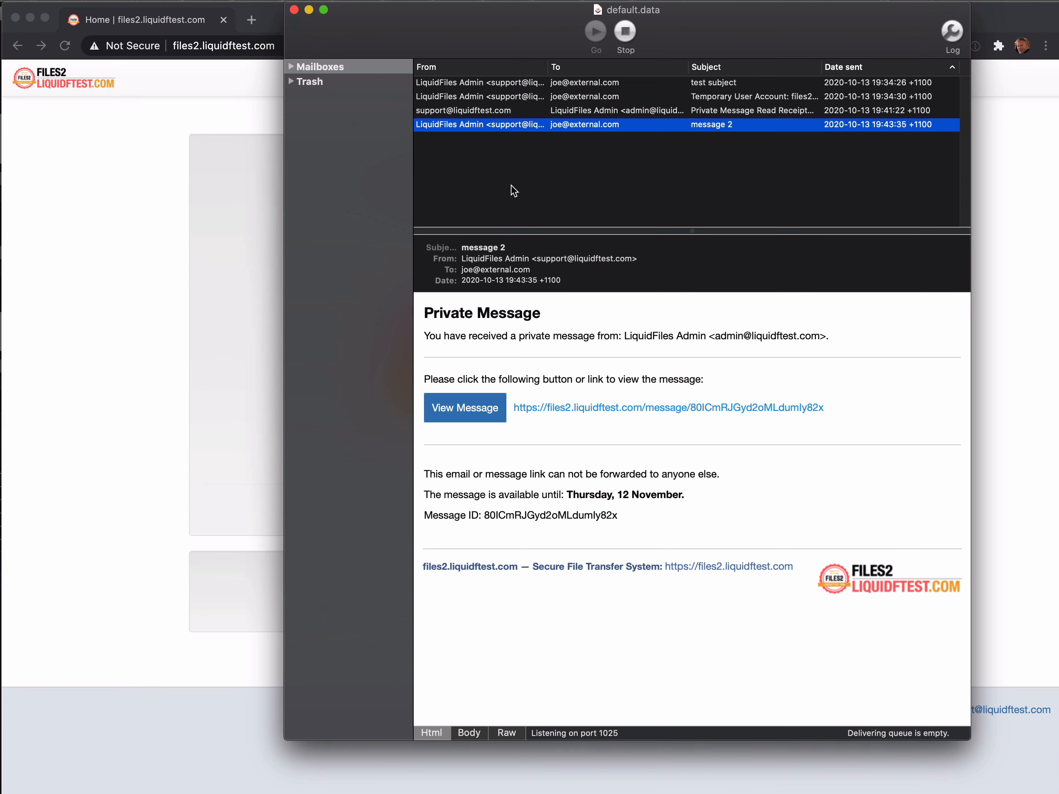
pyautogui.rightClick(625, 415)
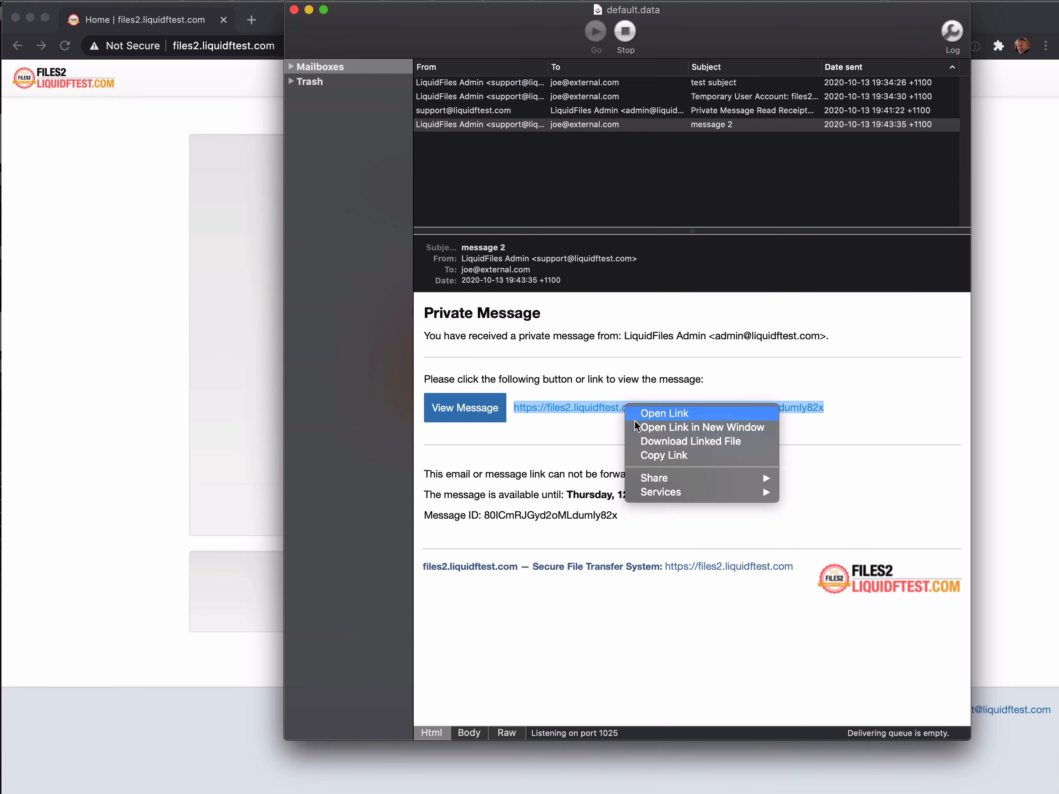
pyautogui.click(641, 455)
pyautogui.press('super+Tab')
pyautogui.rightClick(320, 45)
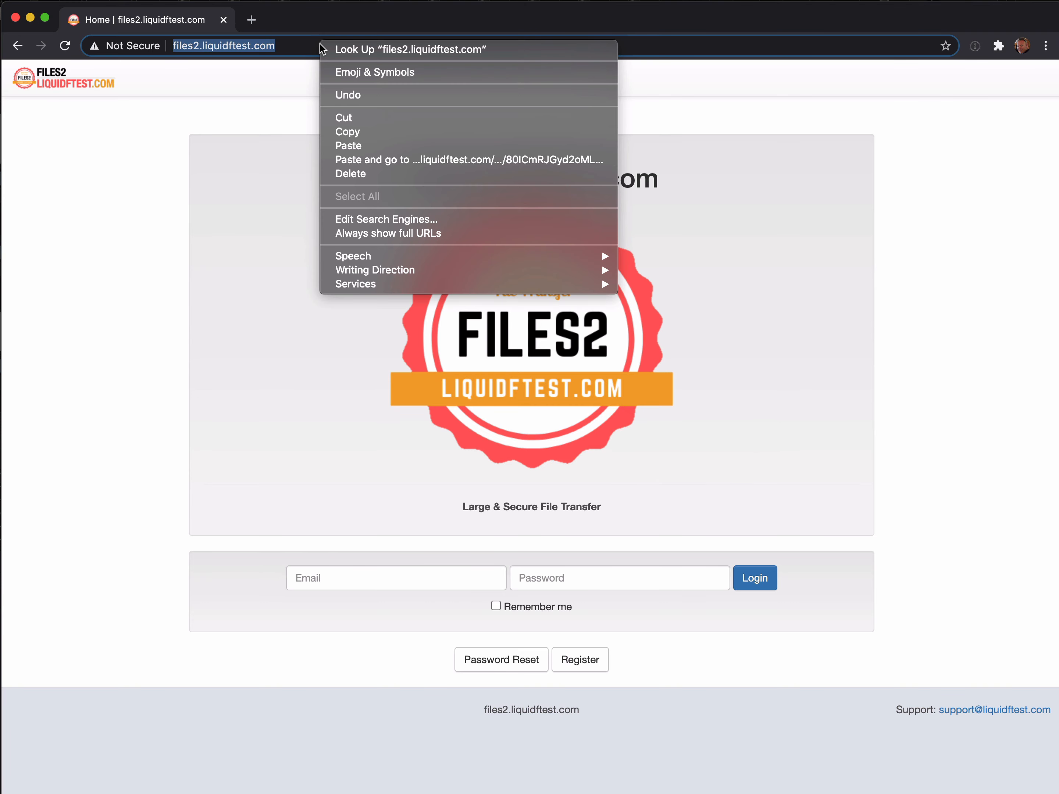
pyautogui.click(404, 146)
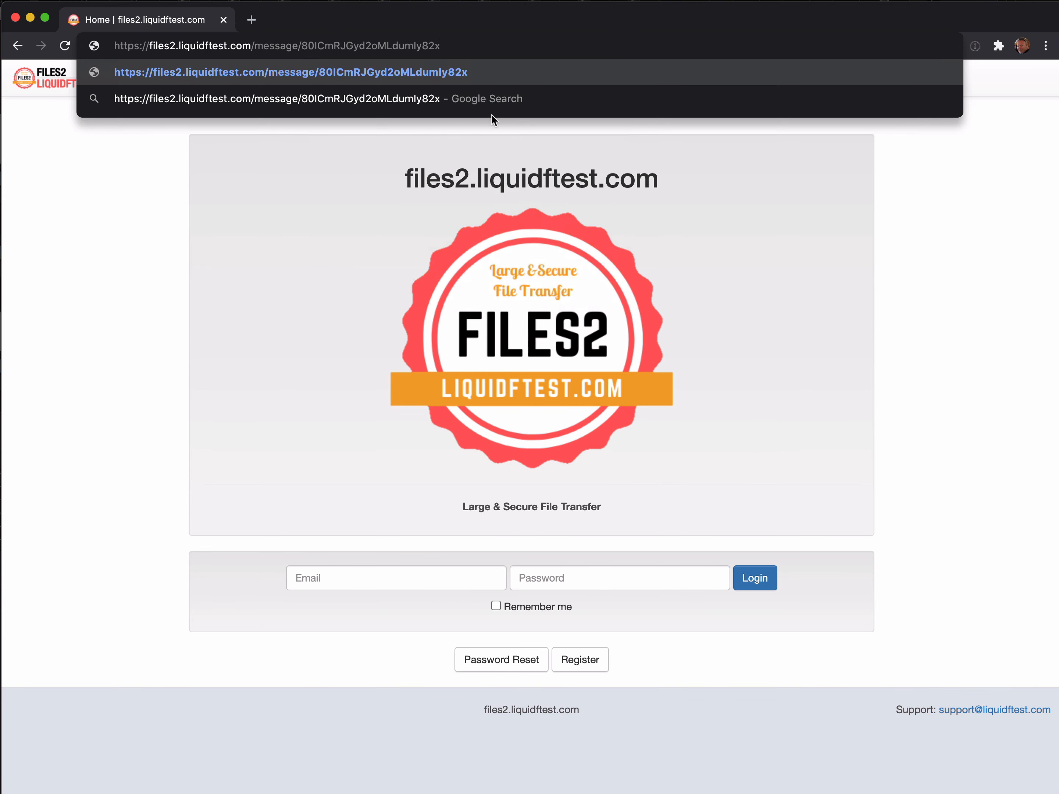
pyautogui.press('Return')
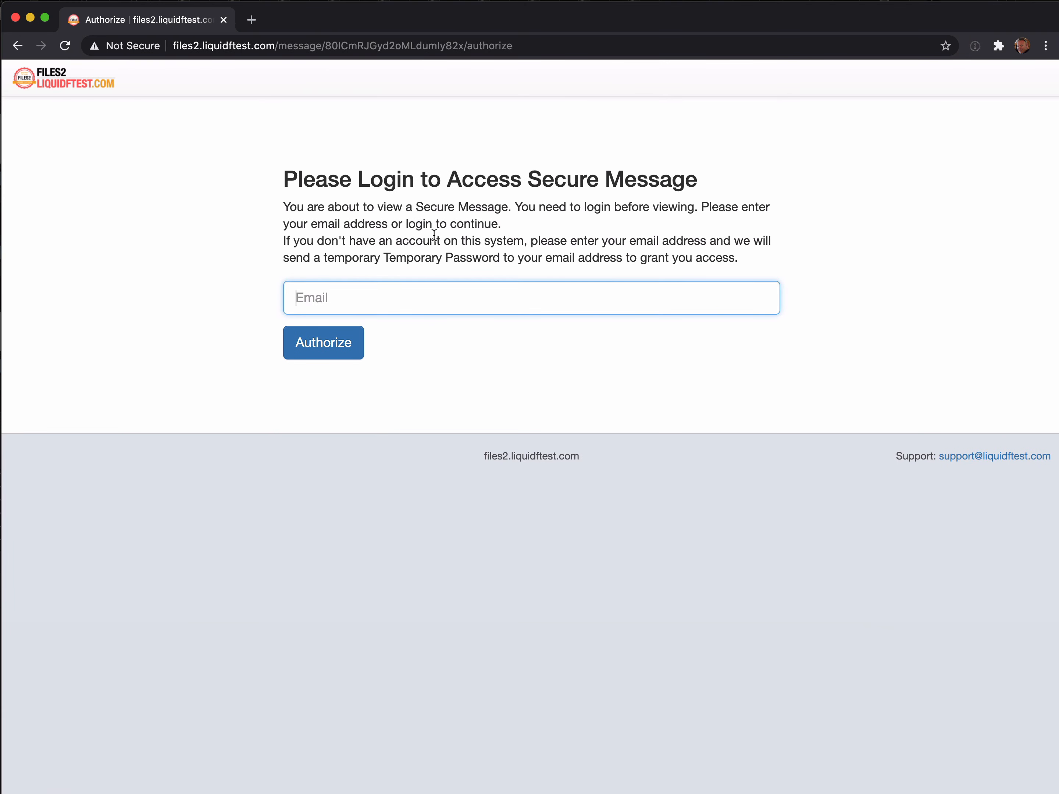
# Enter the recipient's email address and request access to the secure message.
pyautogui.write('joe')
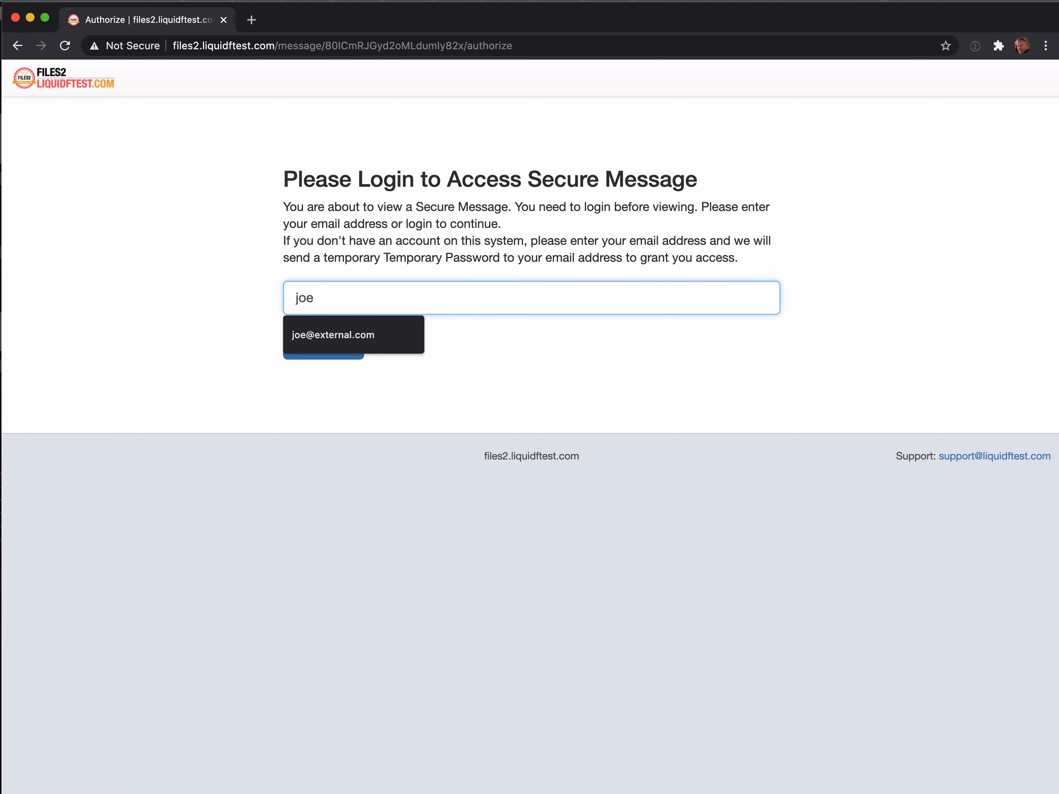
pyautogui.press('Down')
pyautogui.press('Return')
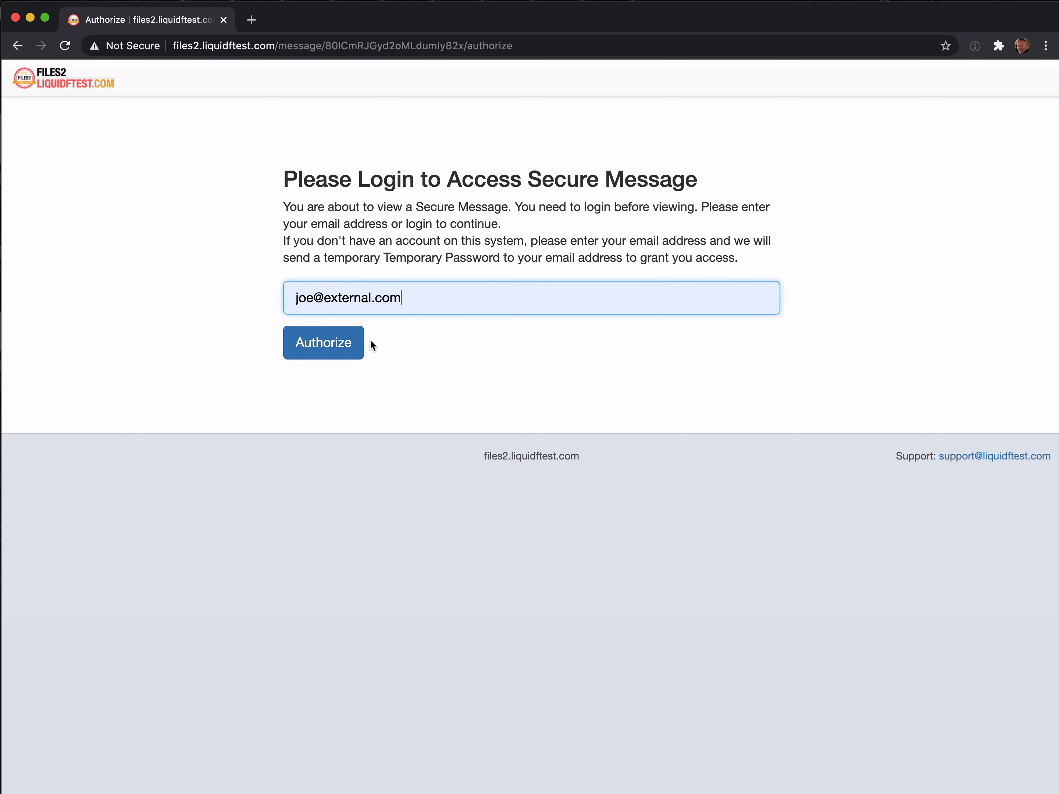
pyautogui.click(339, 346)
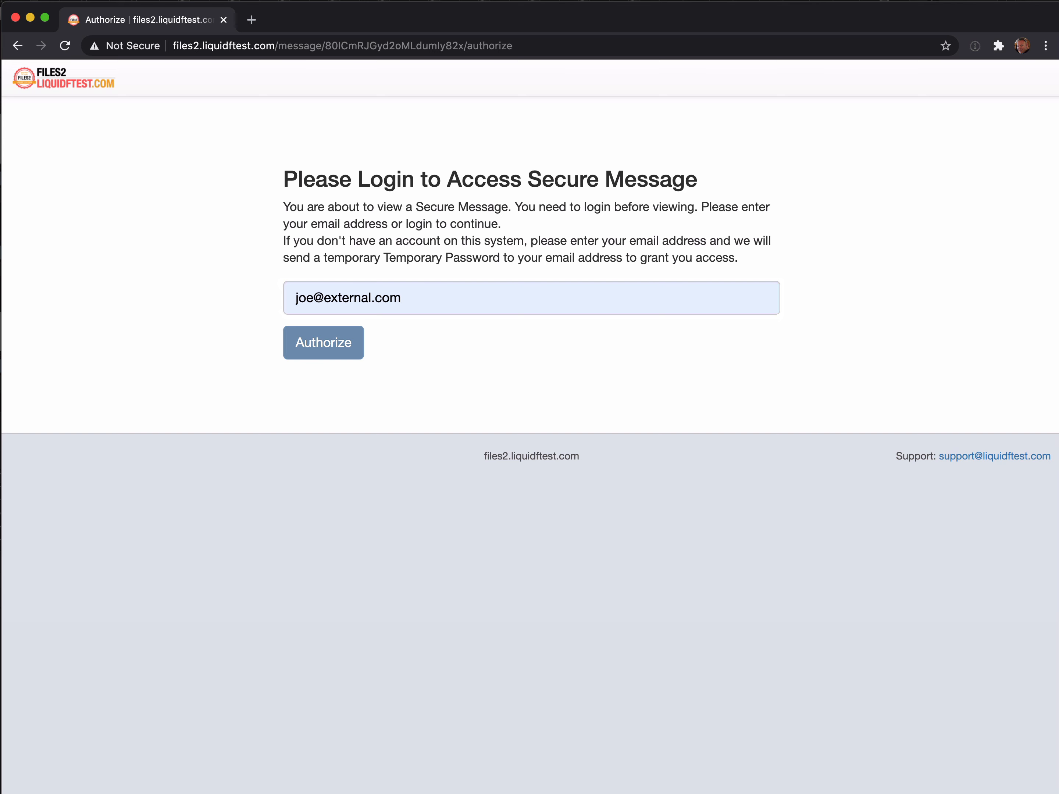
# Copy the temporary password from the Temporary User Account email and verify it to open the message.
pyautogui.press('super+Tab')
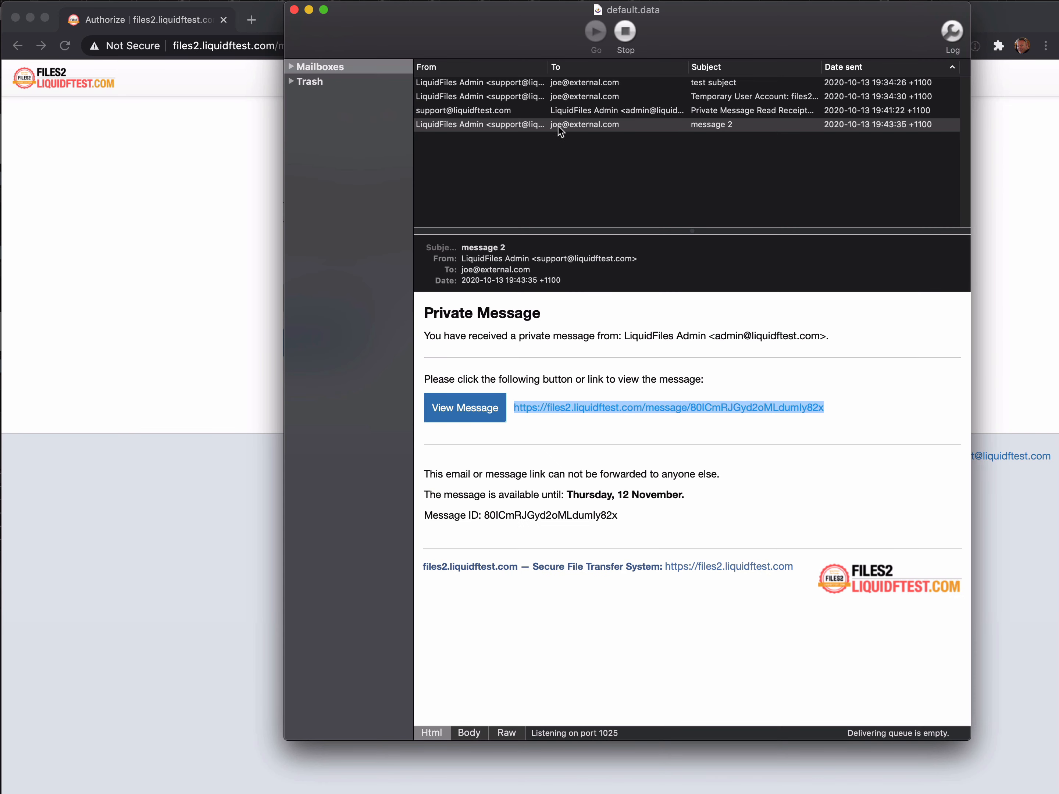
pyautogui.click(557, 97)
pyautogui.moveTo(511, 476); pyautogui.dragTo(623, 476)
pyautogui.rightClick(596, 474)
pyautogui.click(630, 519)
pyautogui.click(169, 406)
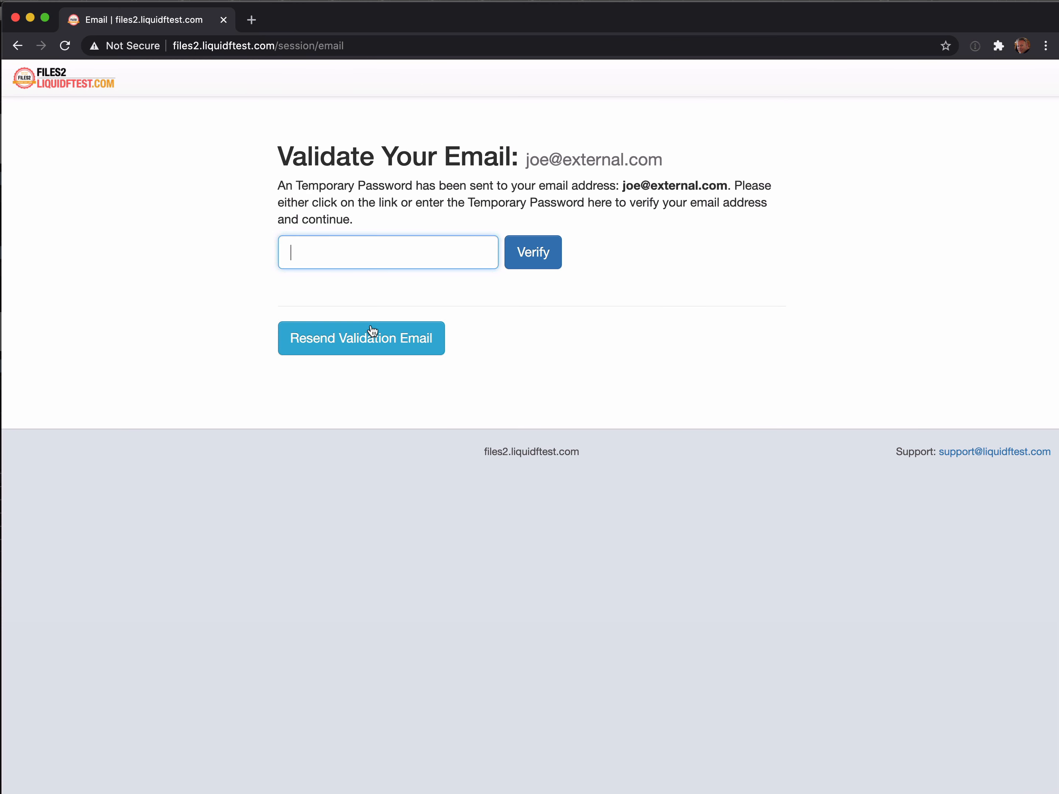
pyautogui.rightClick(384, 255)
pyautogui.click(424, 344)
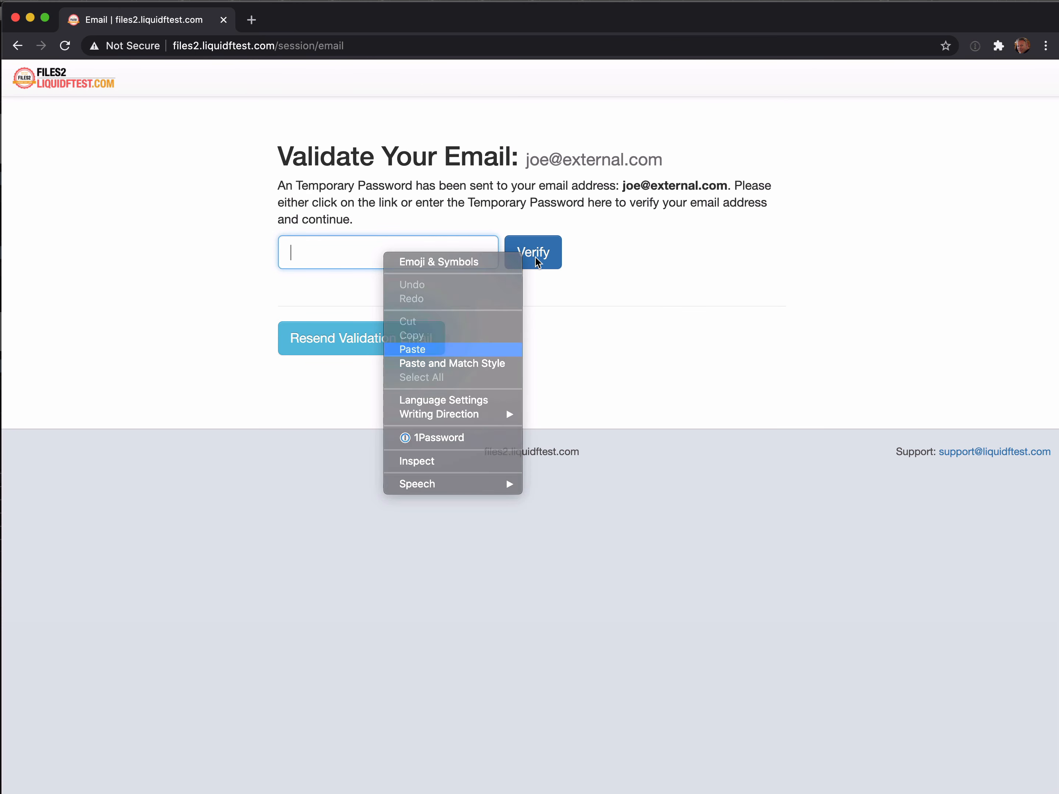
pyautogui.click(535, 258)
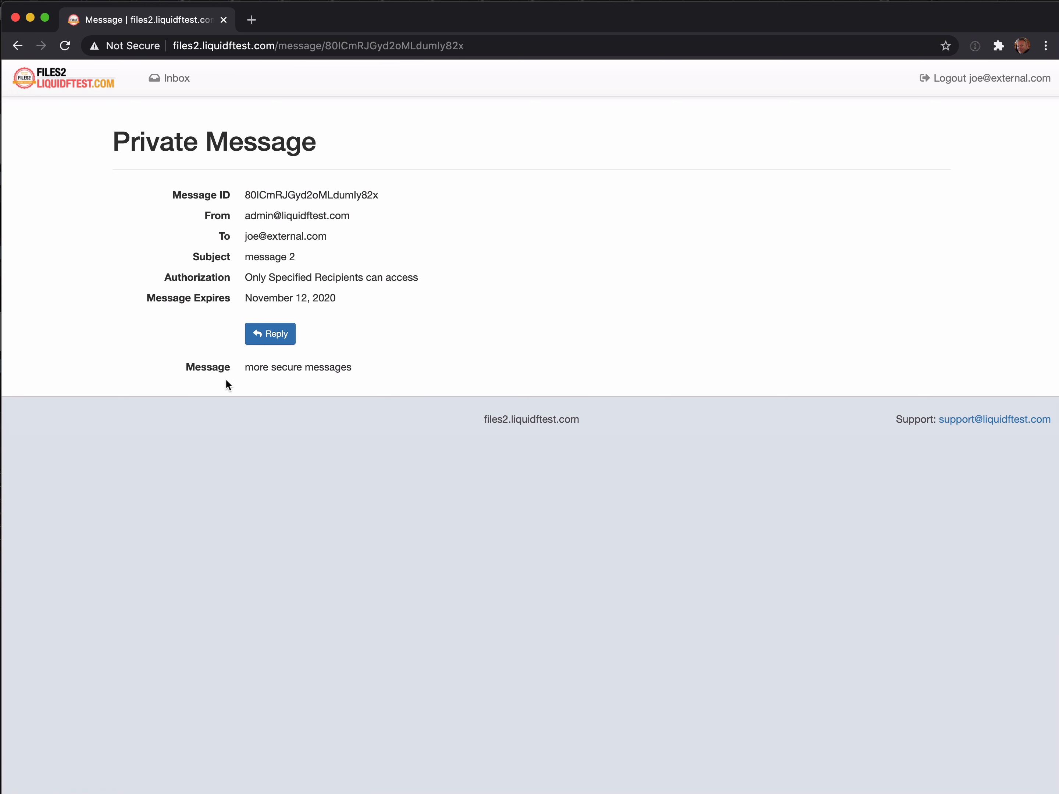
# Log the recipient out and sign back in as the administrator.
pyautogui.click(970, 79)
pyautogui.write('adm')
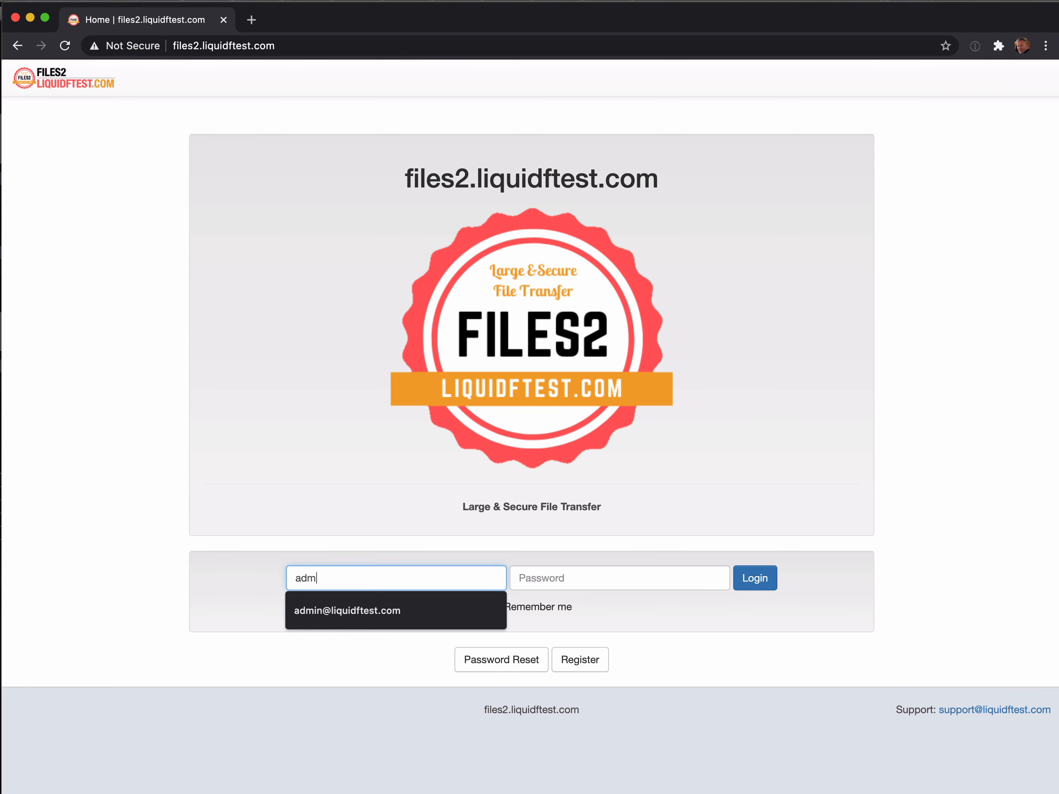
pyautogui.click(347, 613)
pyautogui.click(604, 578)
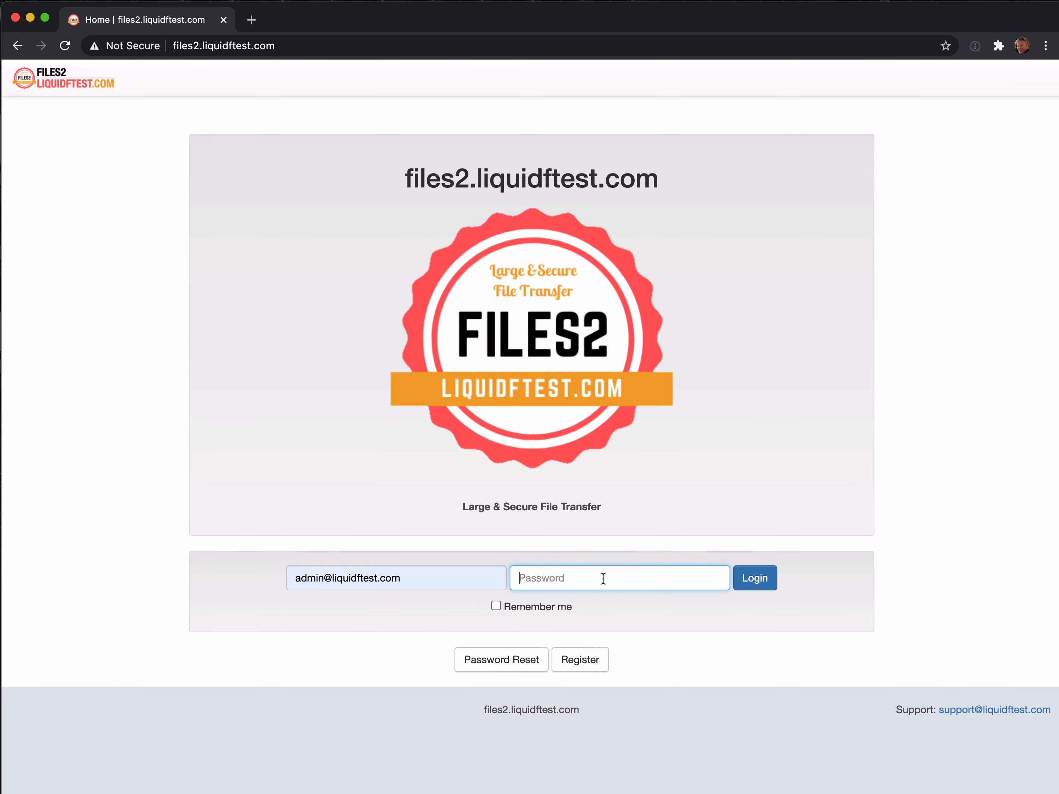
pyautogui.write('password')
pyautogui.click(755, 578)
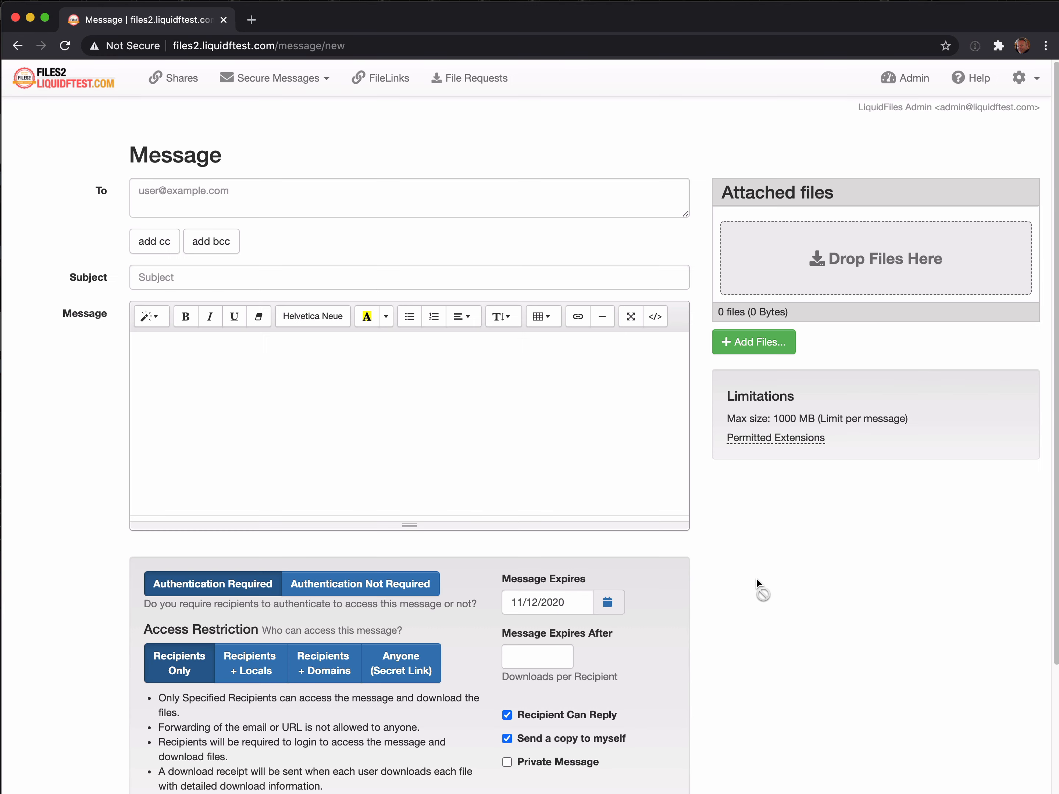
# Open the Temporary Users list under Admin Configuration.
pyautogui.click(906, 78)
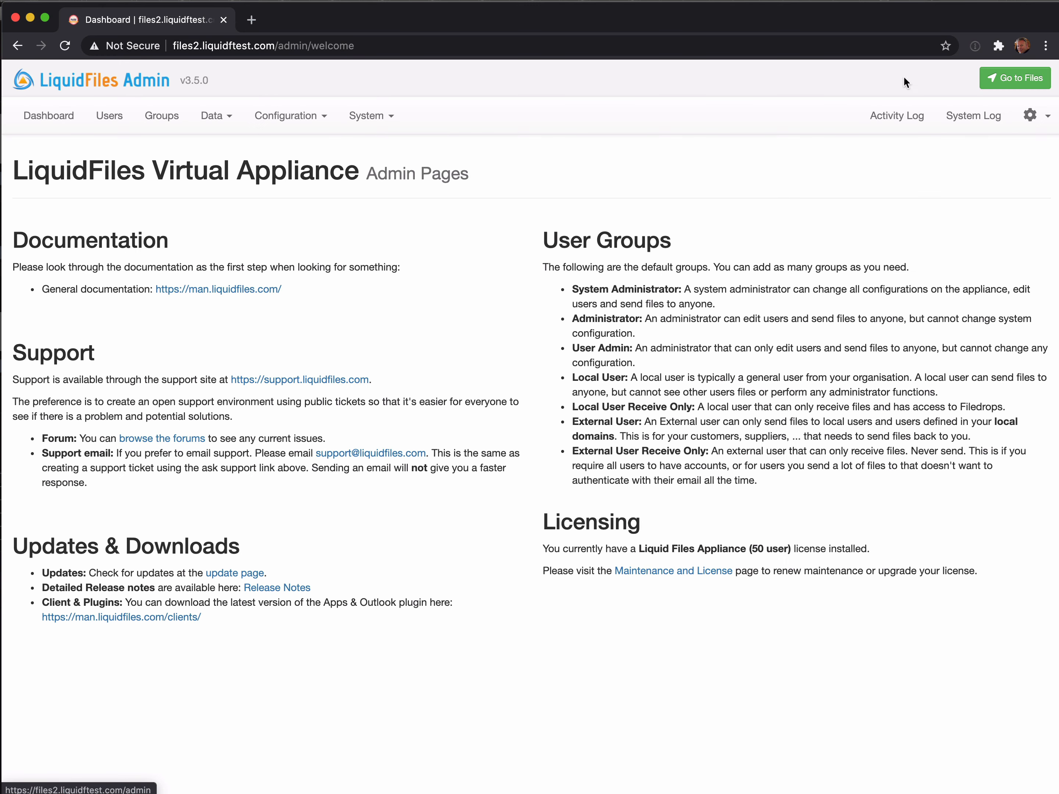
pyautogui.click(280, 124)
pyautogui.click(288, 481)
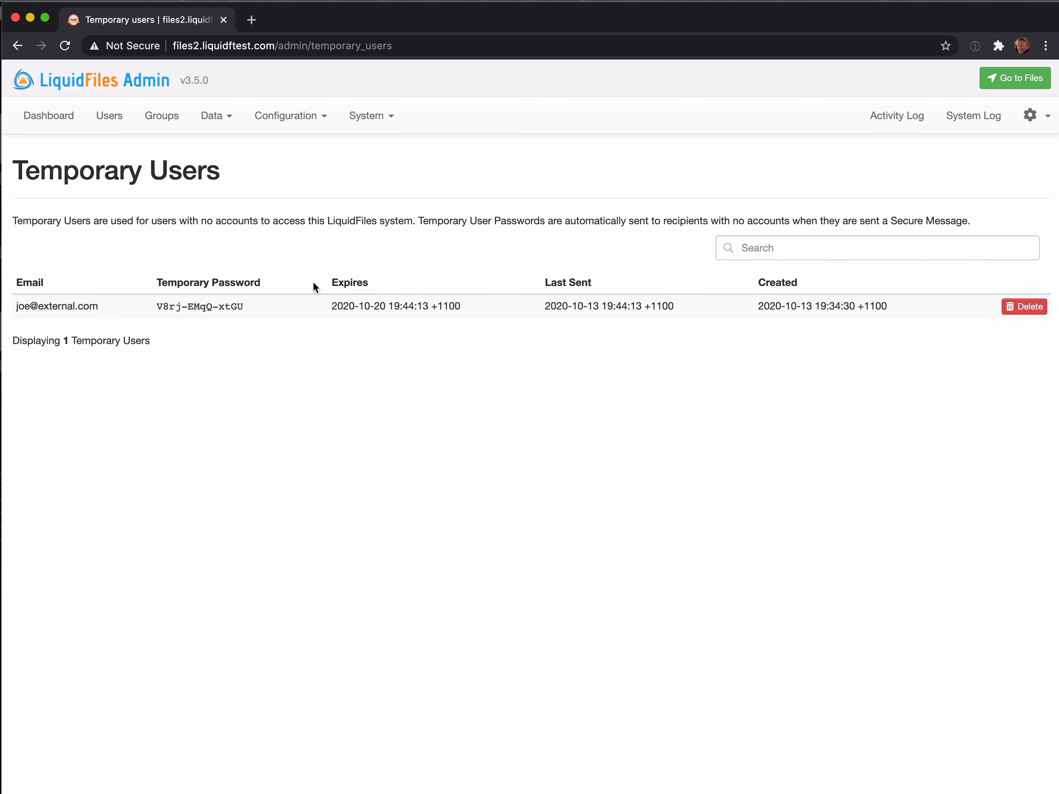
pyautogui.click(293, 115)
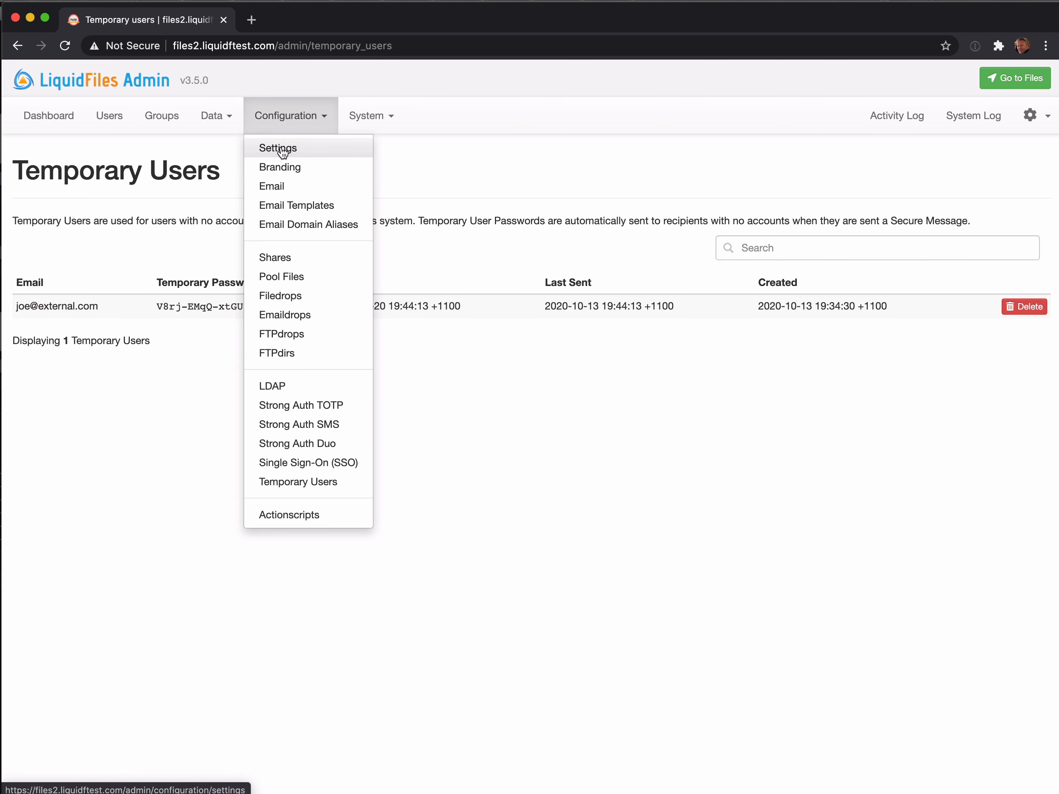
# Open the Temporary User settings tab showing 604800 s expiry, 90-day removal and 43200 s resend.
pyautogui.click(282, 149)
pyautogui.click(384, 230)
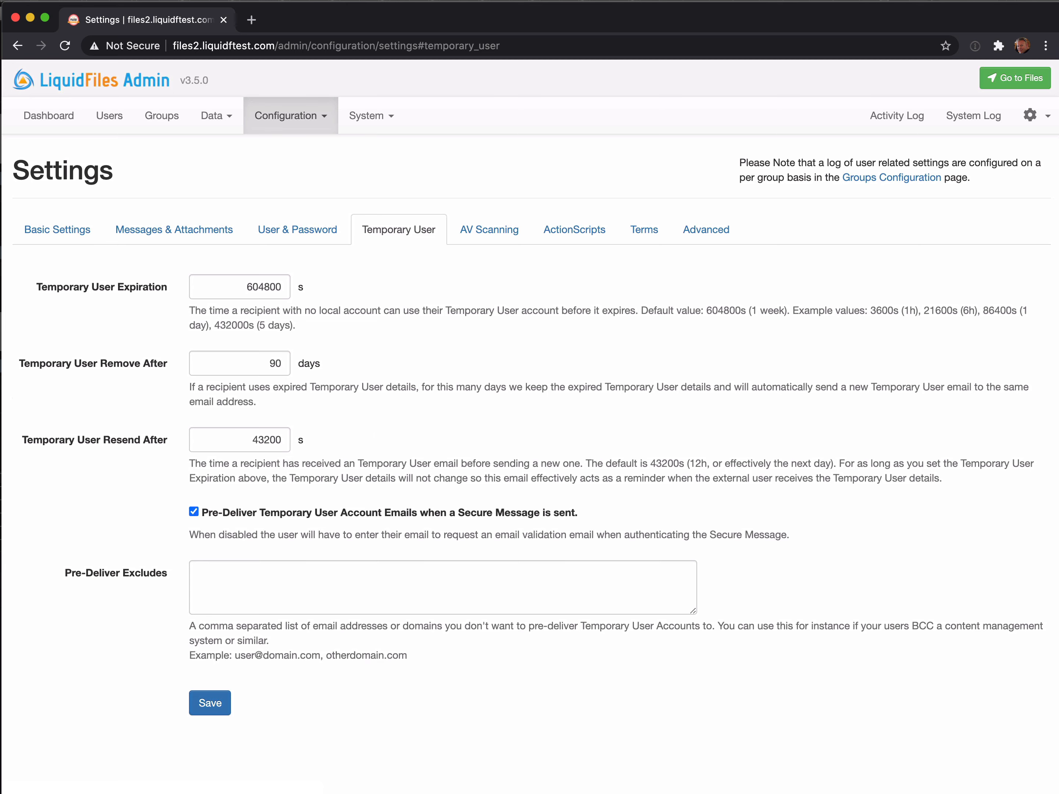
pyautogui.press('super+Tab')
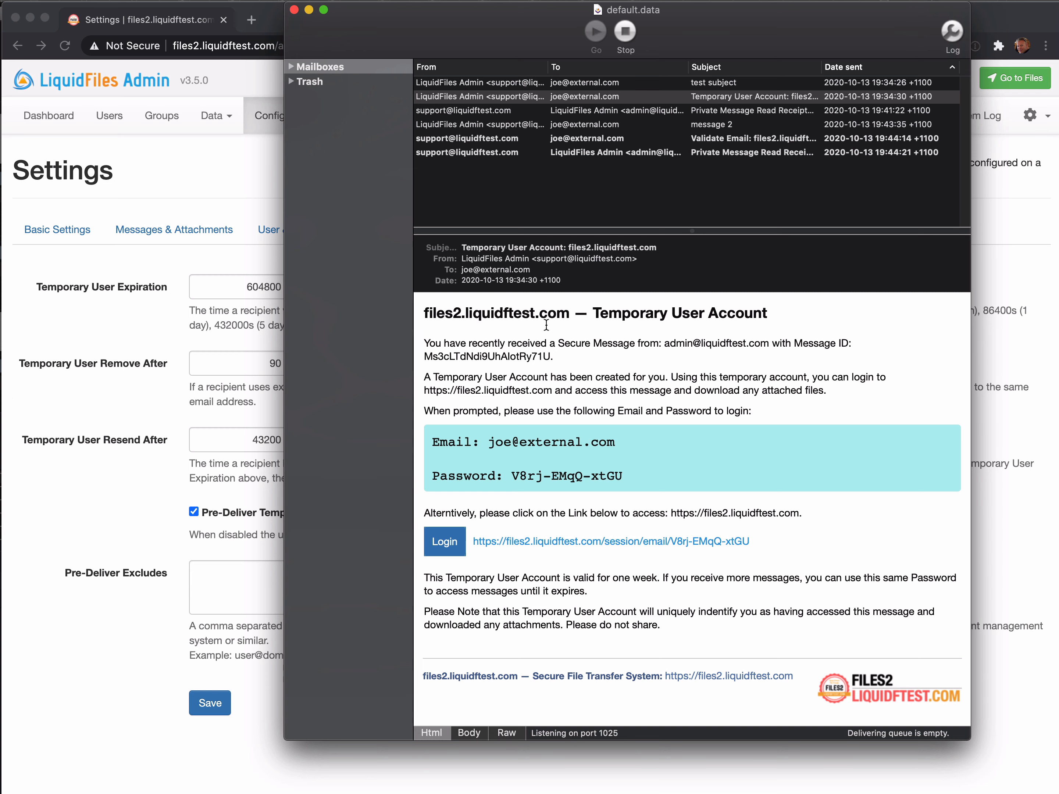
pyautogui.click(474, 97)
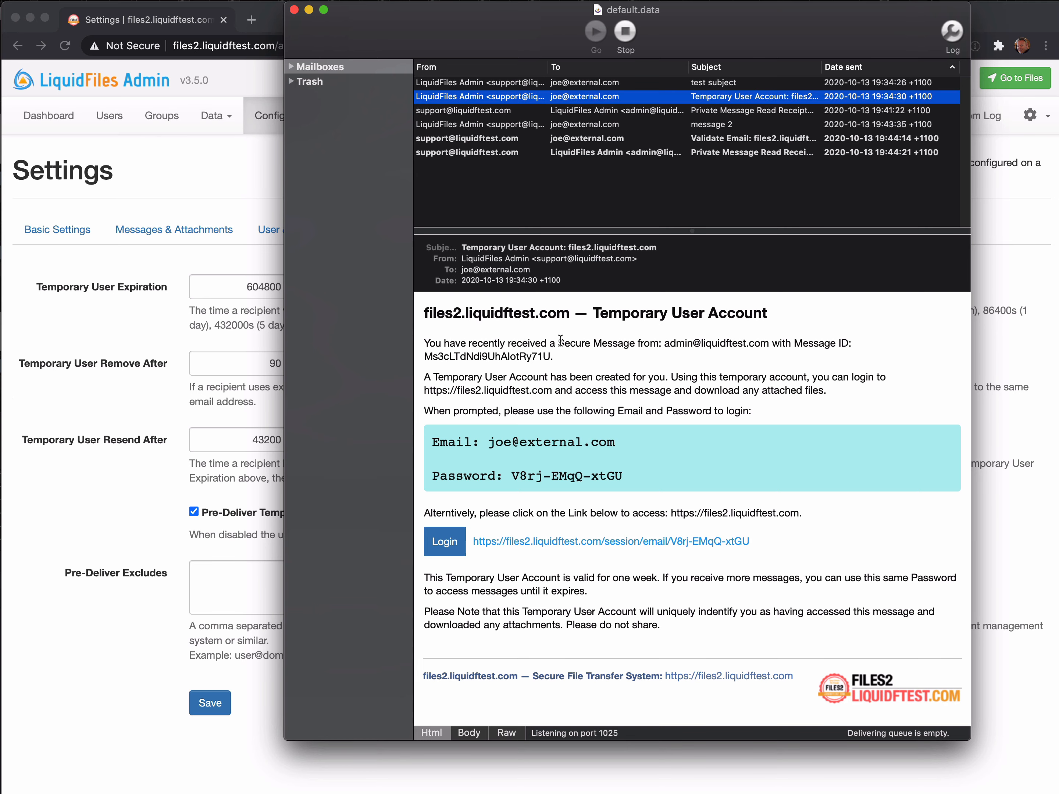
pyautogui.click(228, 410)
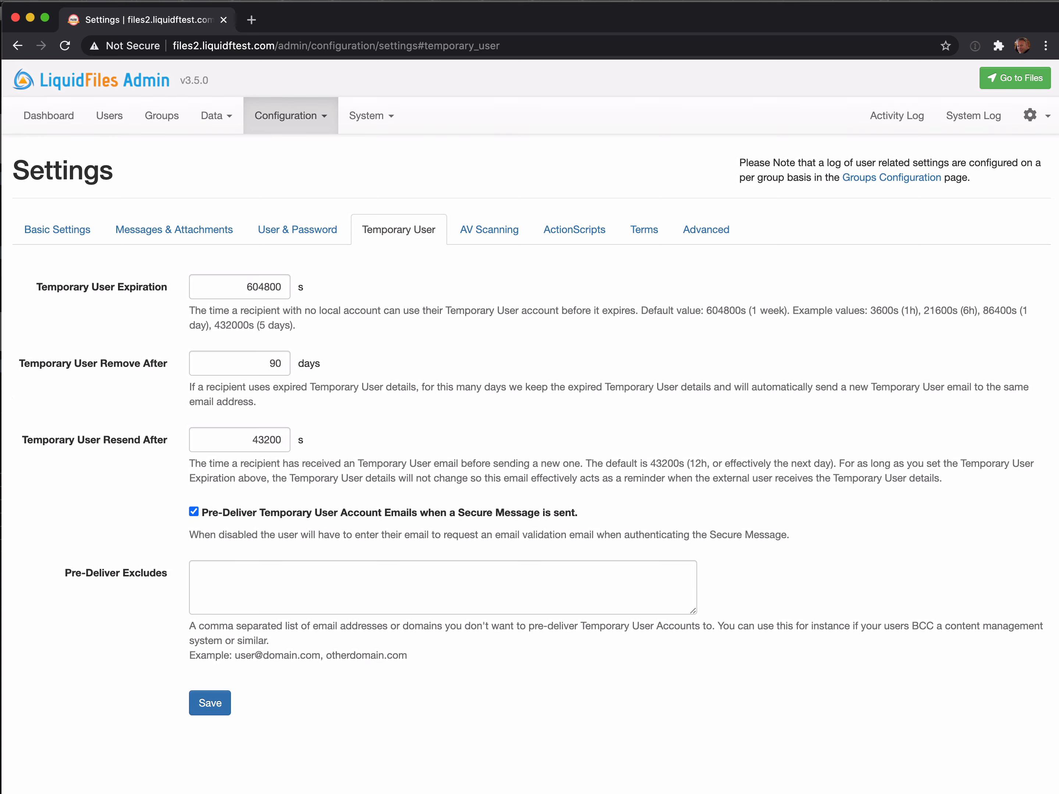
pyautogui.press('super+Tab')
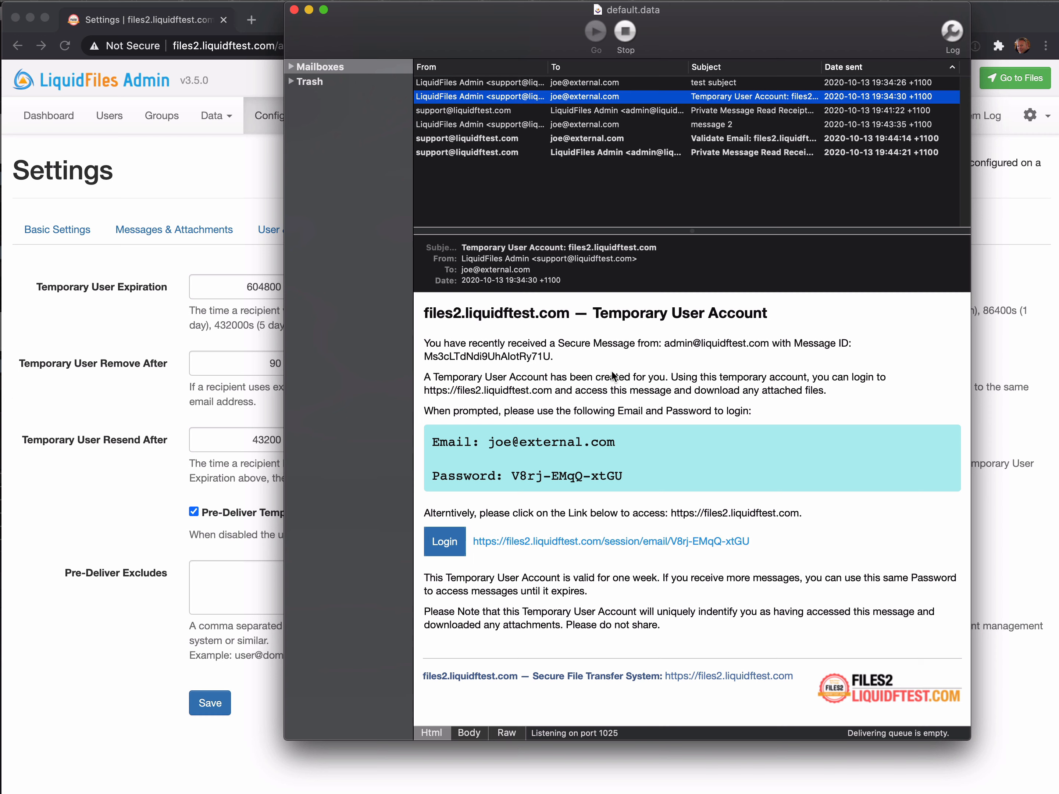
# Turn off pre-delivery of Temporary User account emails, leave the exclusion list empty, and save.
pyautogui.click(172, 396)
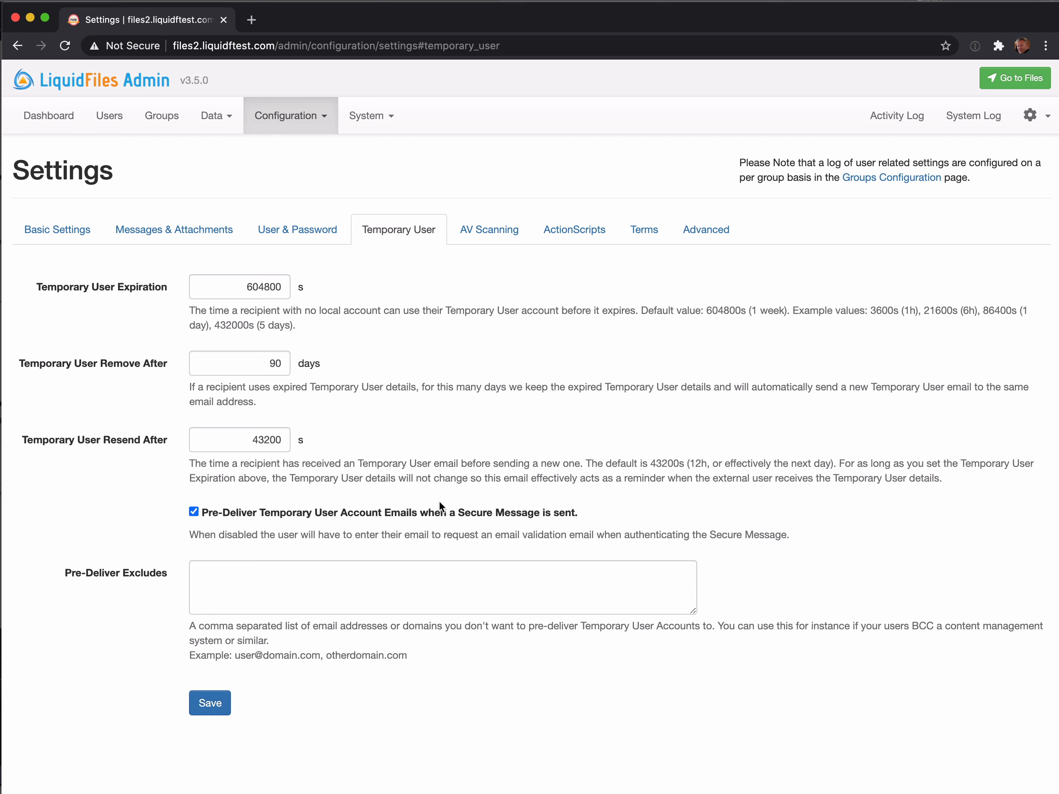
pyautogui.click(308, 575)
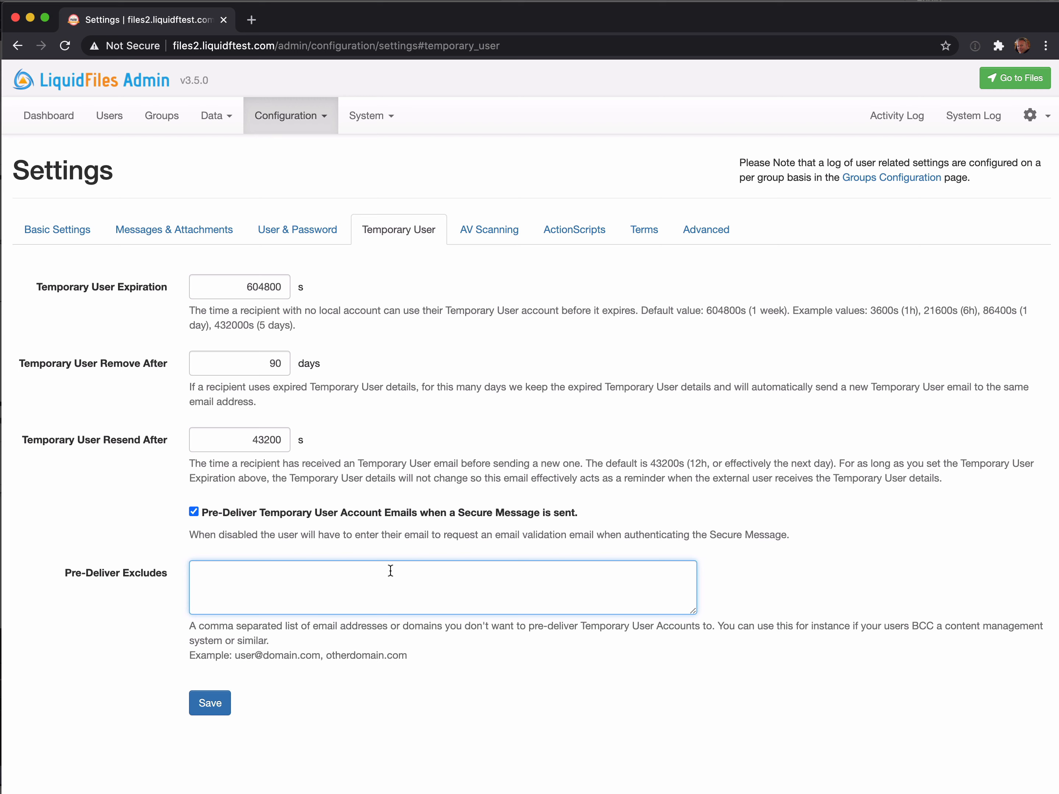
pyautogui.write('cms@company.com')
pyautogui.tripleClick(311, 574)
pyautogui.press('BackSpace')
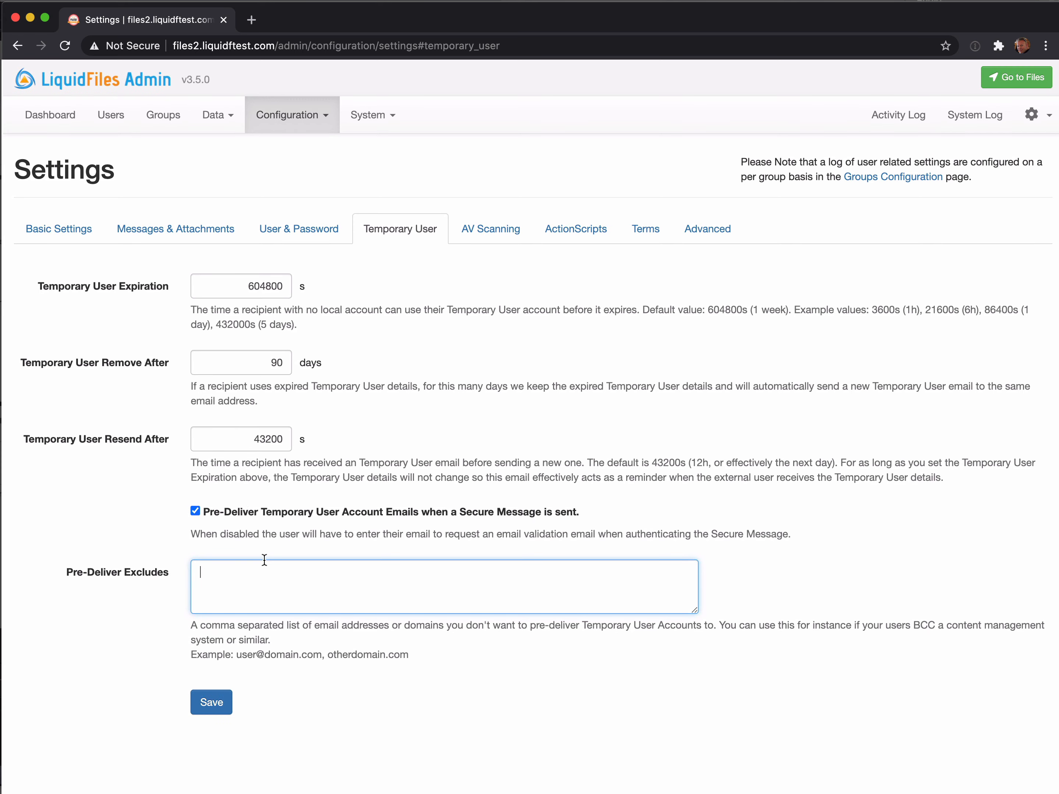
pyautogui.click(239, 511)
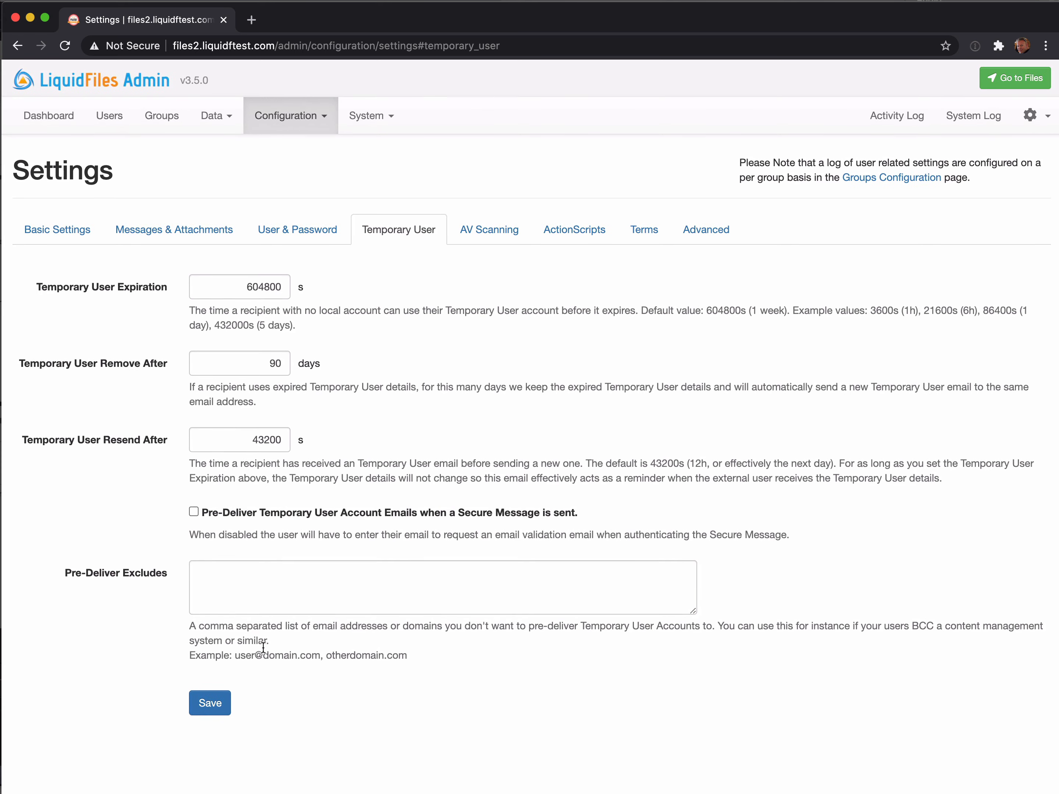
pyautogui.click(212, 704)
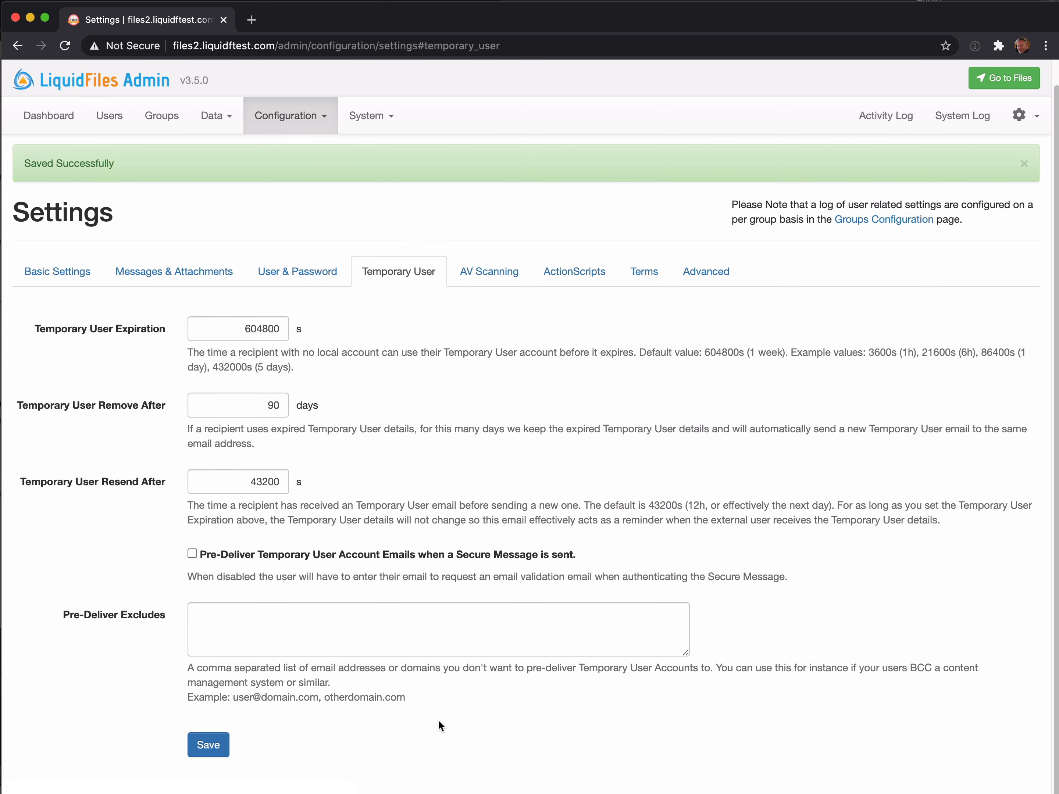
# Address a new message to the new external recipient with subject 'test secure subject - 3'.
pyautogui.click(1006, 88)
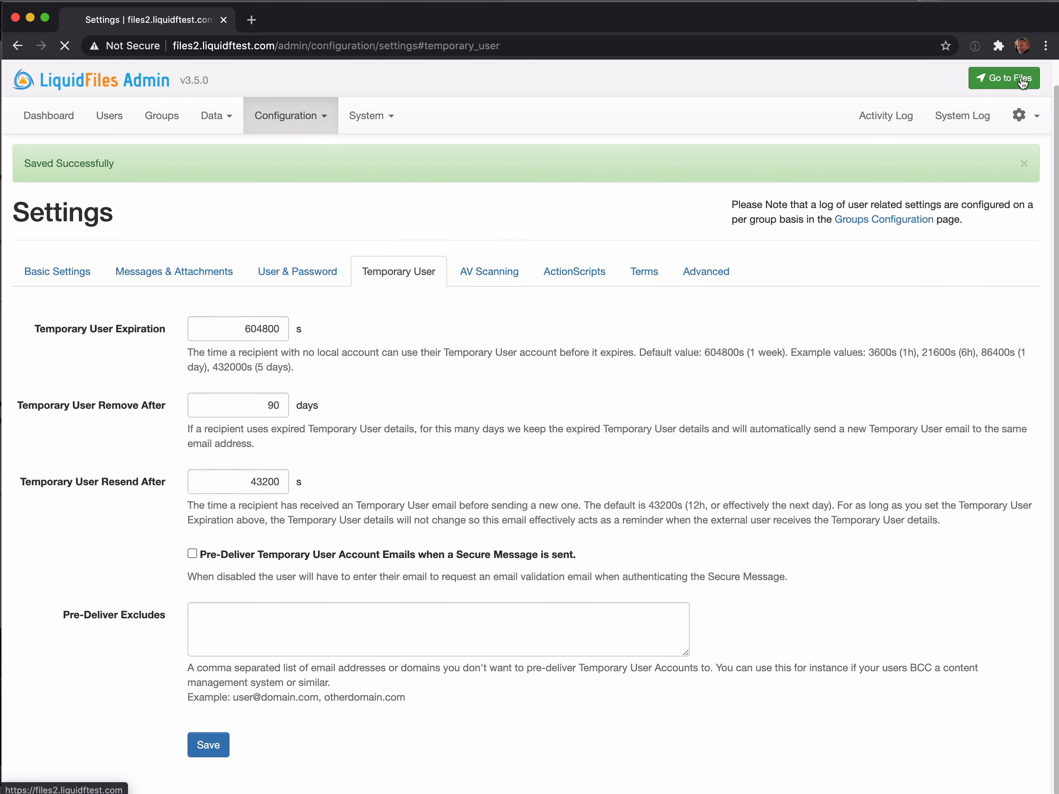
pyautogui.click(293, 201)
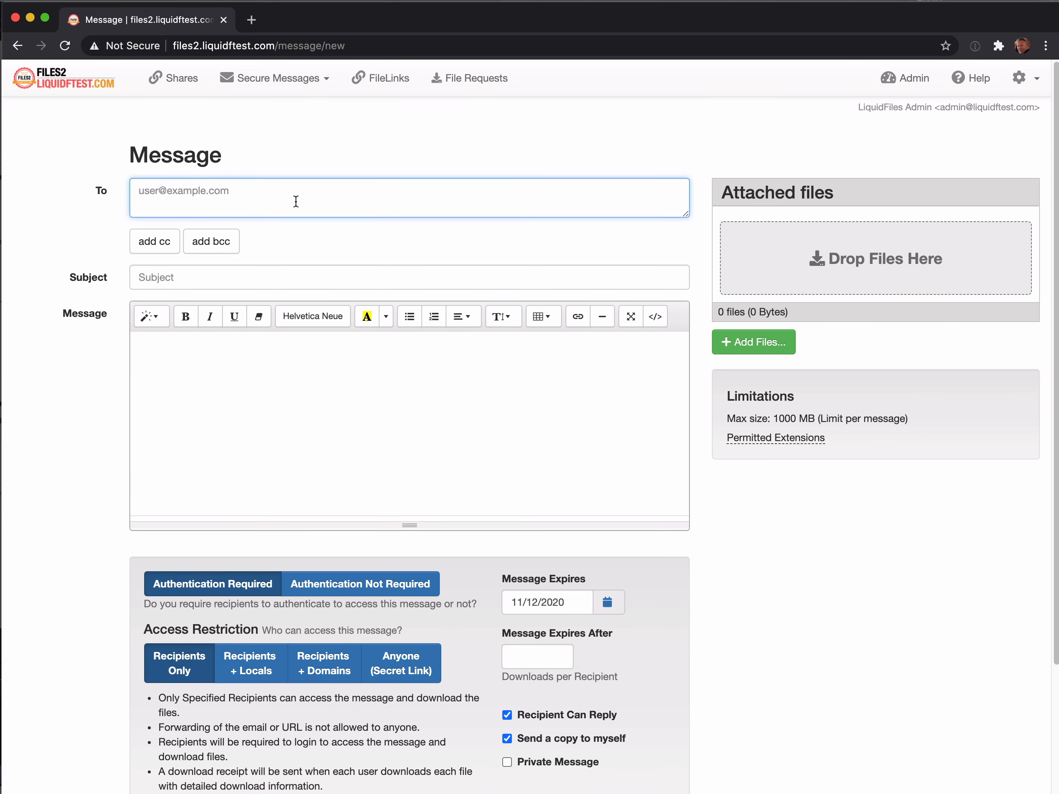
pyautogui.write('jane@external.com')
pyautogui.click(271, 279)
pyautogui.write('test')
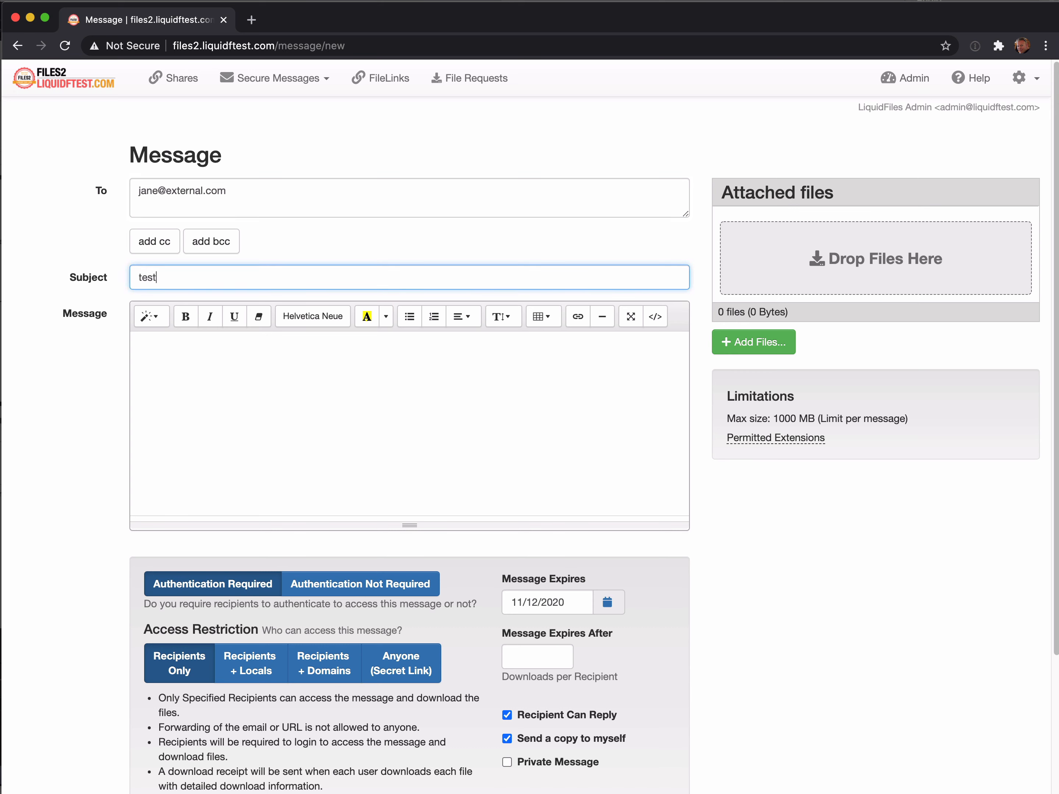
pyautogui.write(' secure subject - 3')
# Write a short secure-message body for the recipient, mark it private, and send it.
pyautogui.click(237, 366)
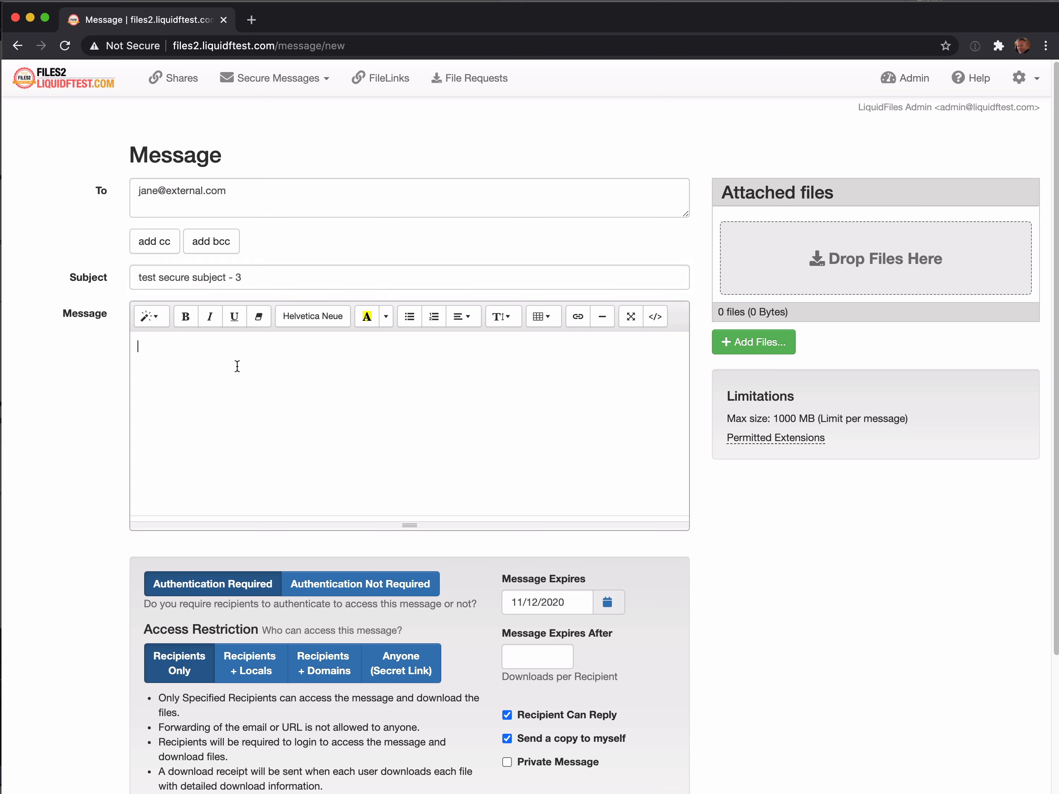
pyautogui.write('Secure Message to Jane')
pyautogui.scroll(-2, 716, 624)
pyautogui.click(550, 706)
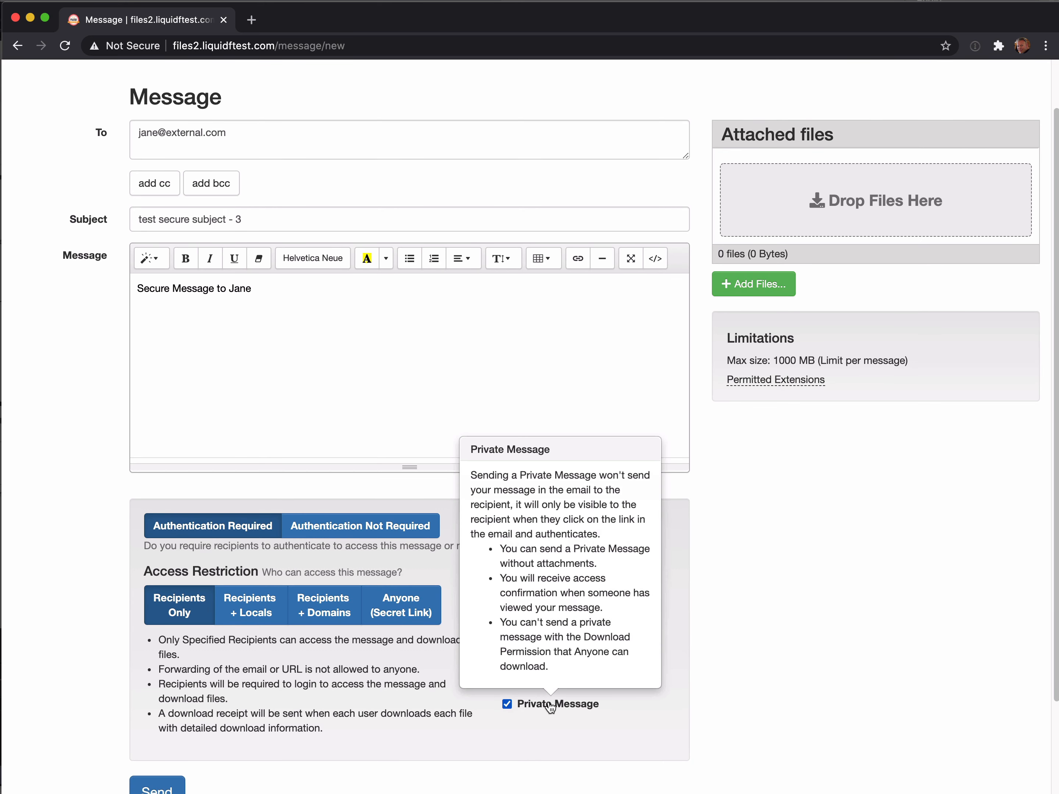
pyautogui.scroll(-2, 698, 611)
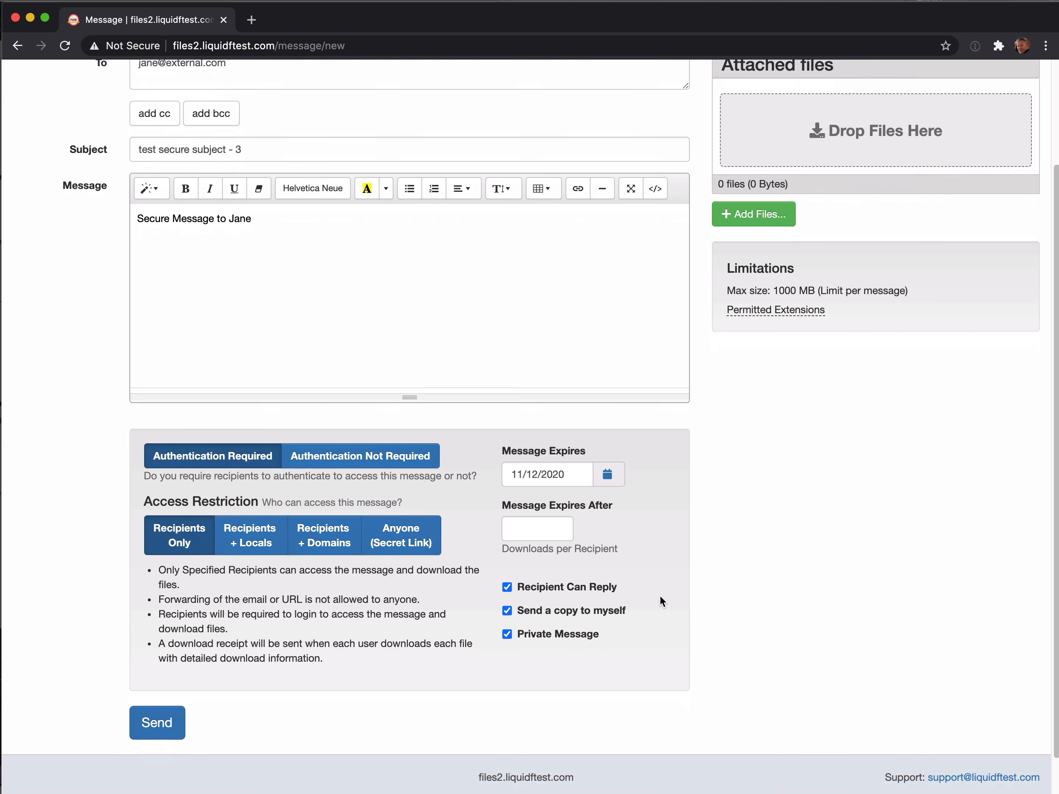
pyautogui.scroll(1, 659, 601)
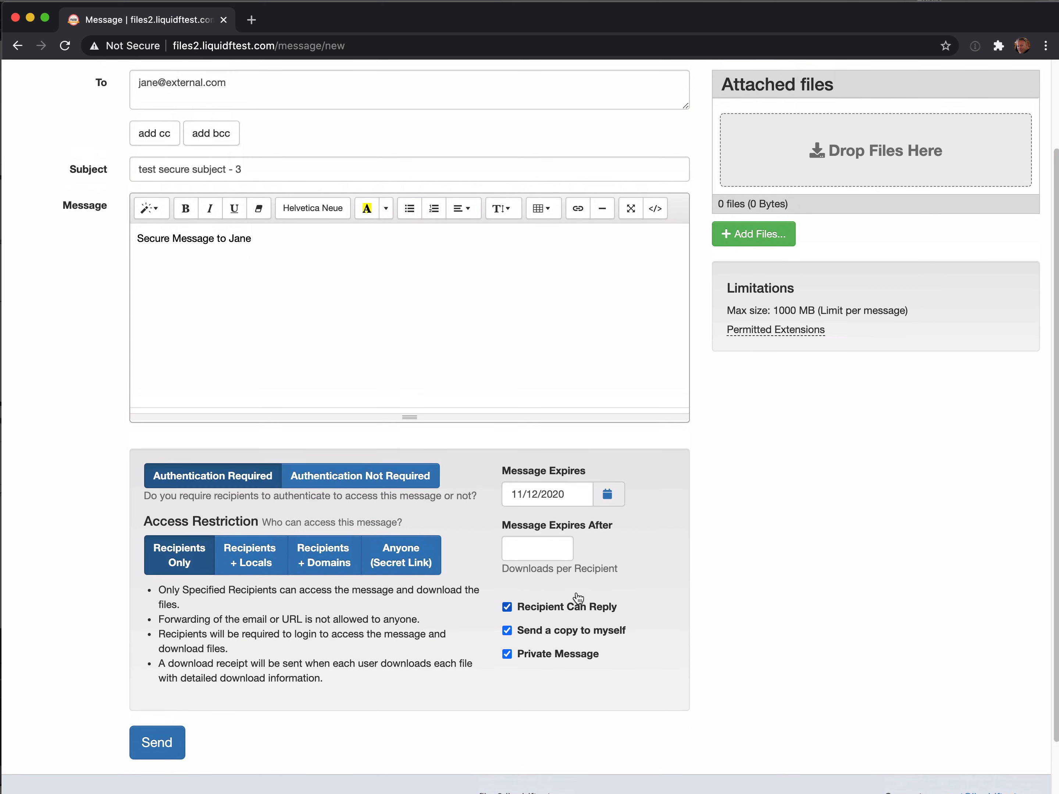
pyautogui.click(159, 743)
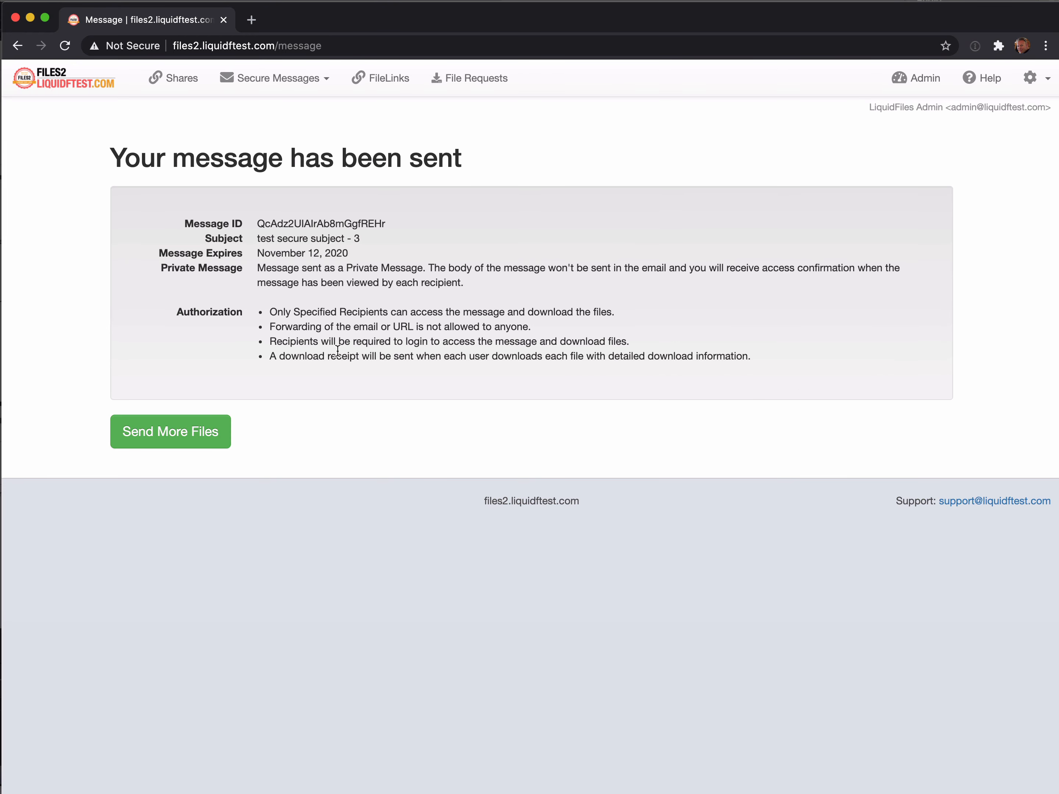
pyautogui.click(1032, 78)
# Log out, then copy the private message link from the 'test secure subject - 3' email in MockSMTP.
pyautogui.click(999, 131)
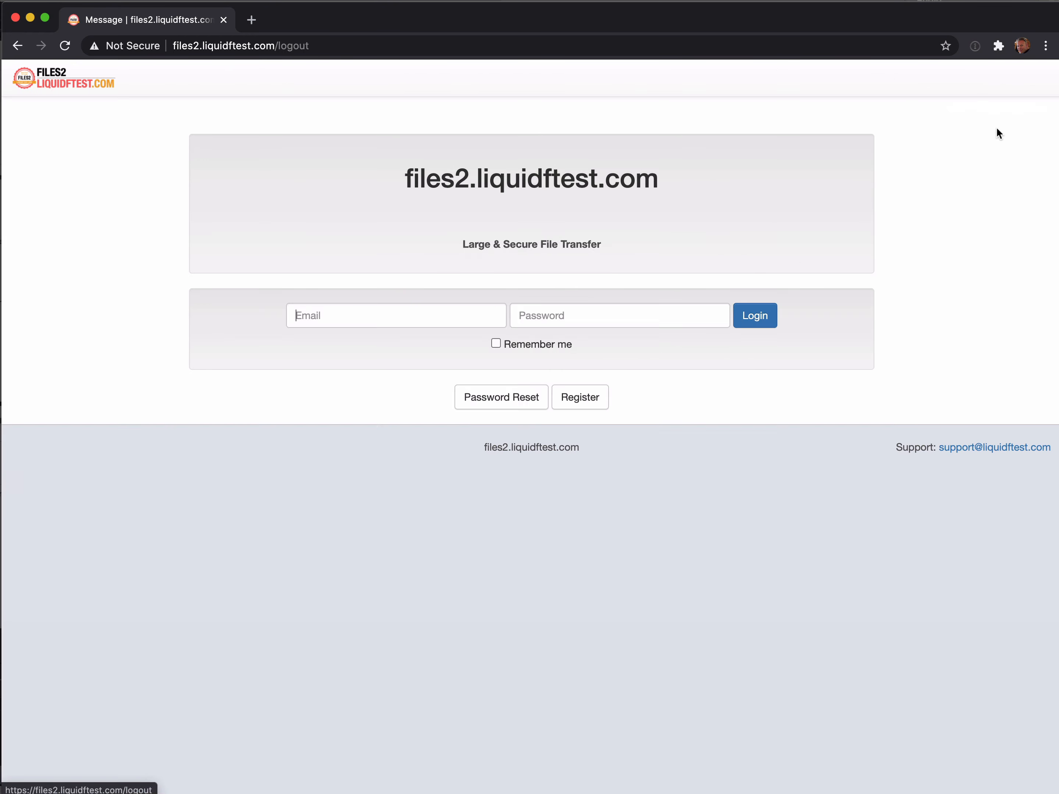
pyautogui.press('super+Tab')
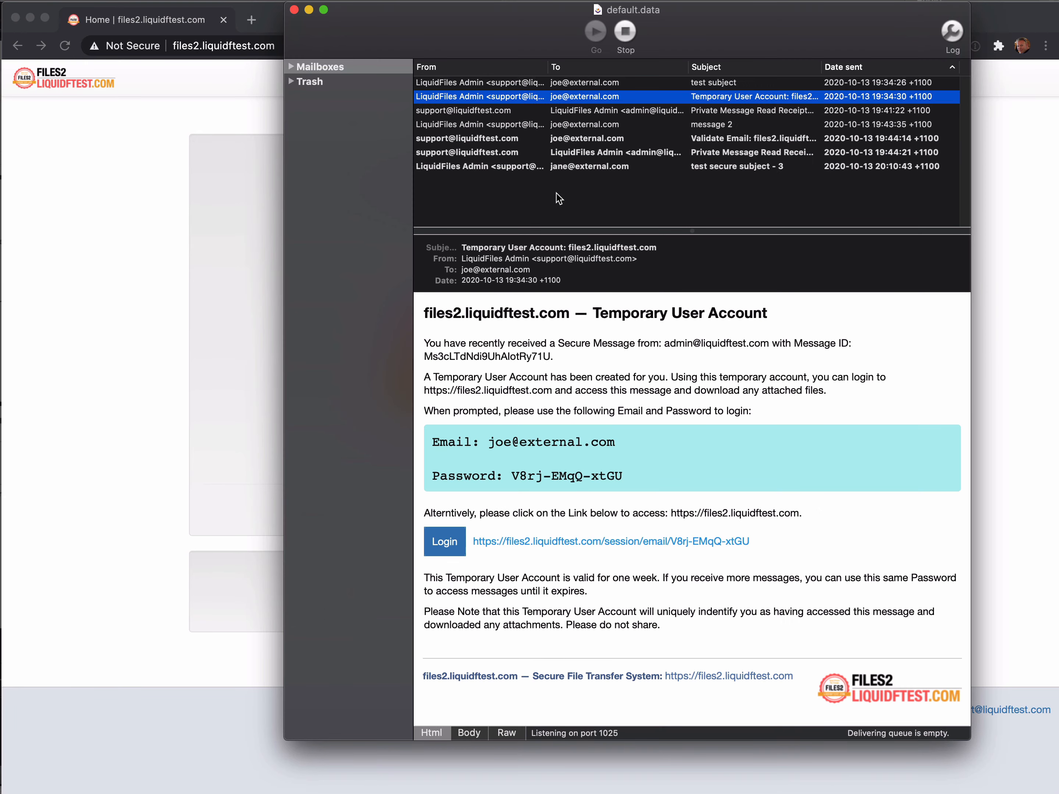
pyautogui.click(483, 168)
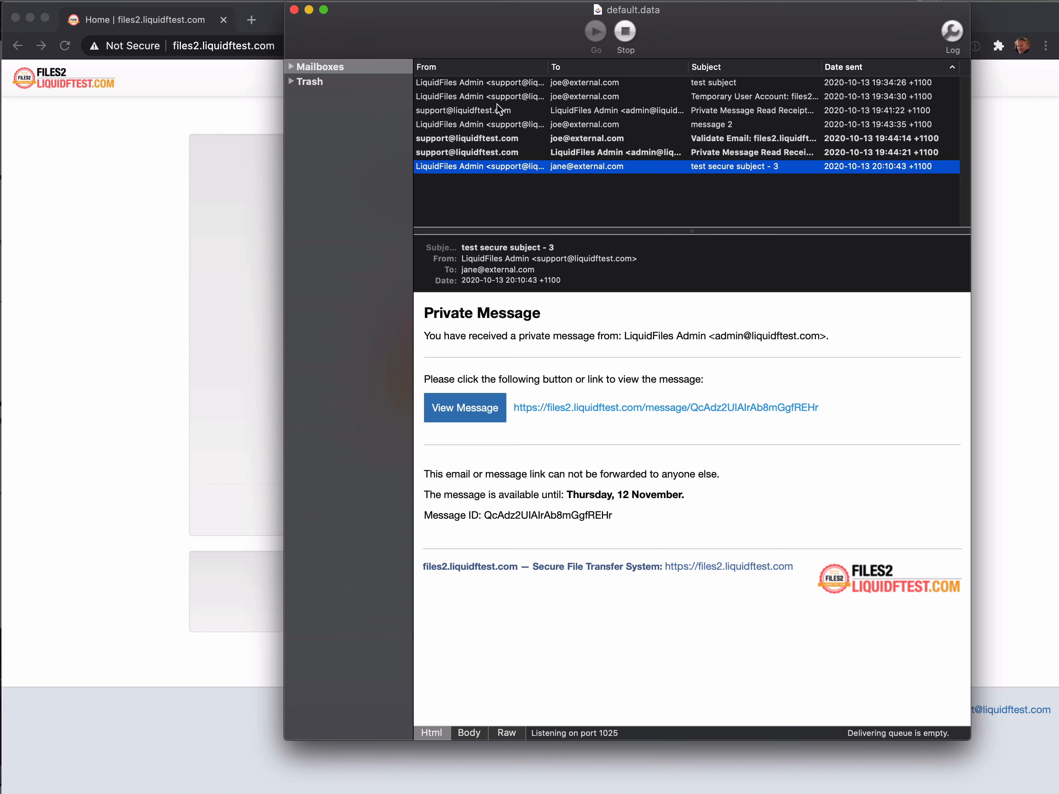
pyautogui.click(560, 96)
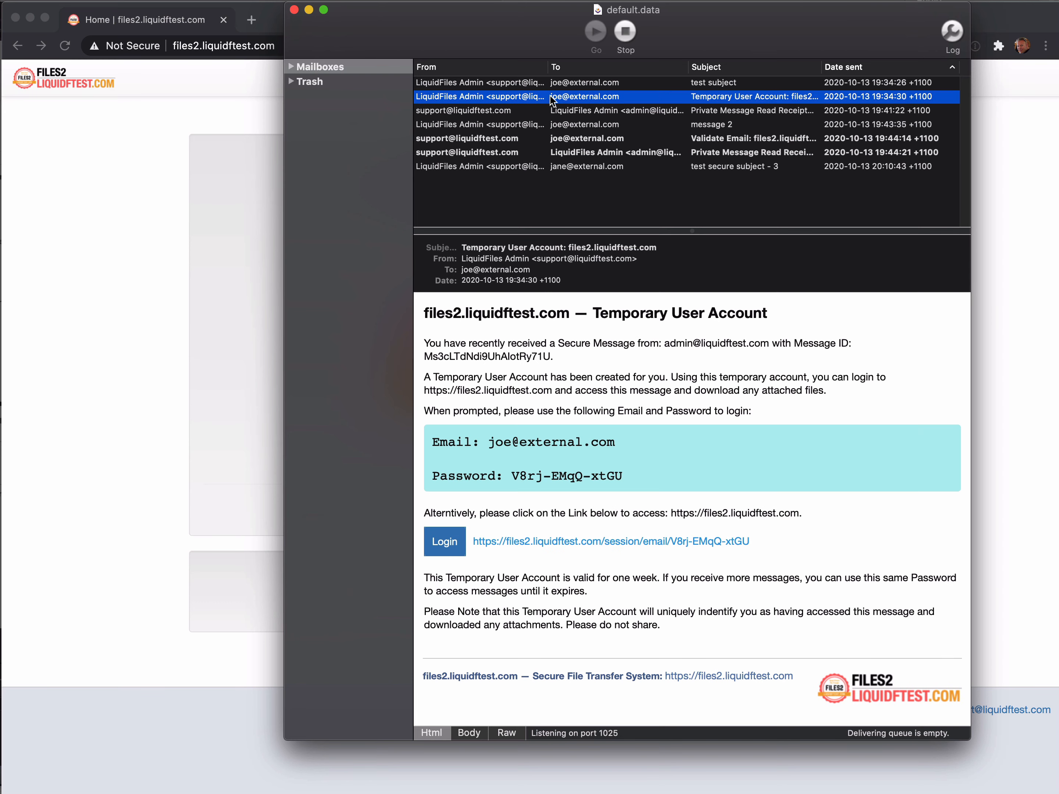
pyautogui.click(488, 167)
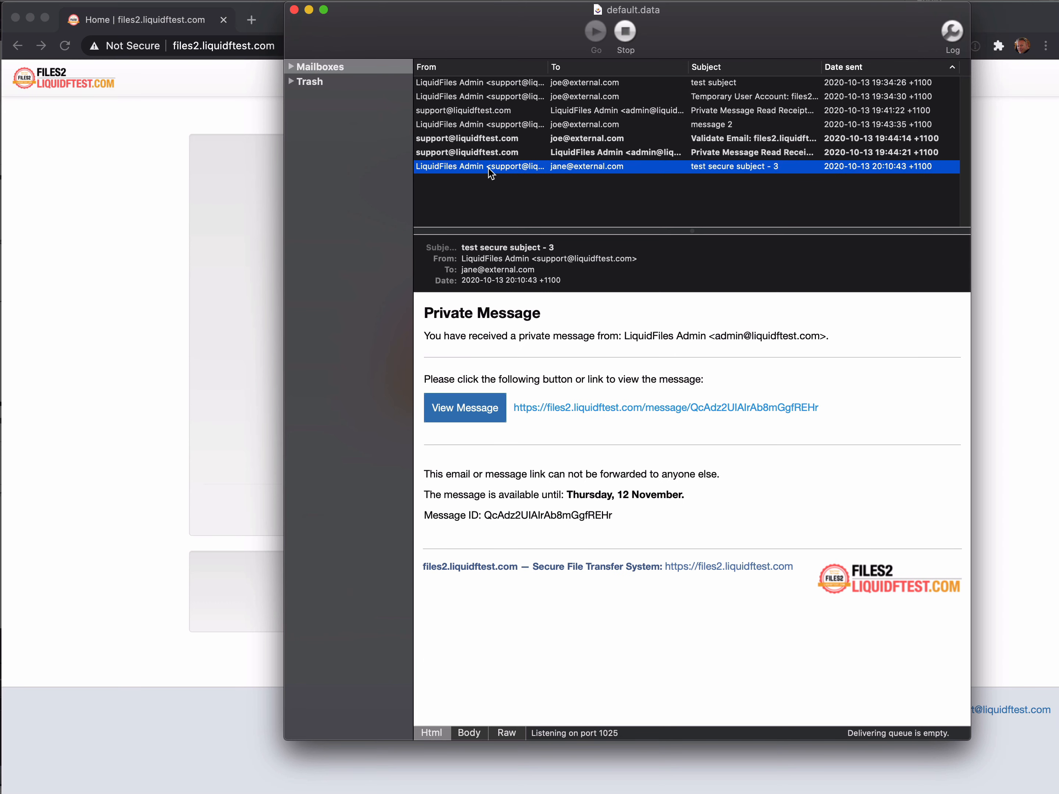
pyautogui.rightClick(609, 413)
pyautogui.click(640, 454)
# Load the copied message link in the browser and authorize with the recipient's email address.
pyautogui.click(255, 25)
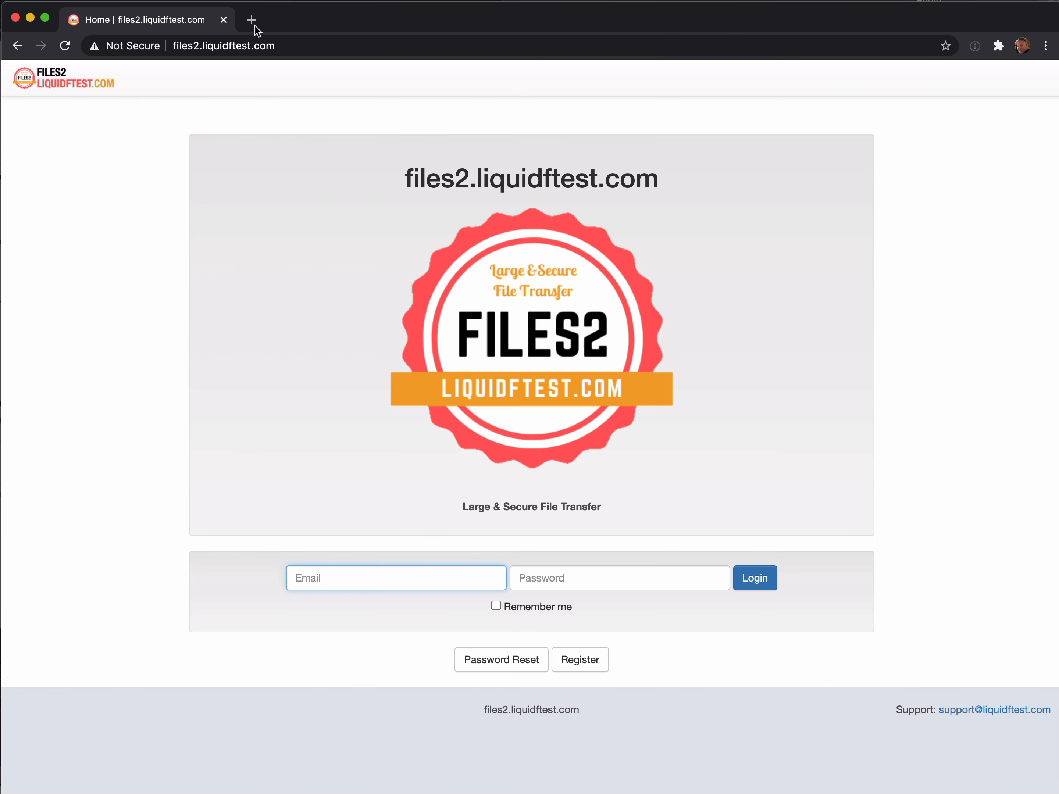
pyautogui.rightClick(293, 44)
pyautogui.click(346, 163)
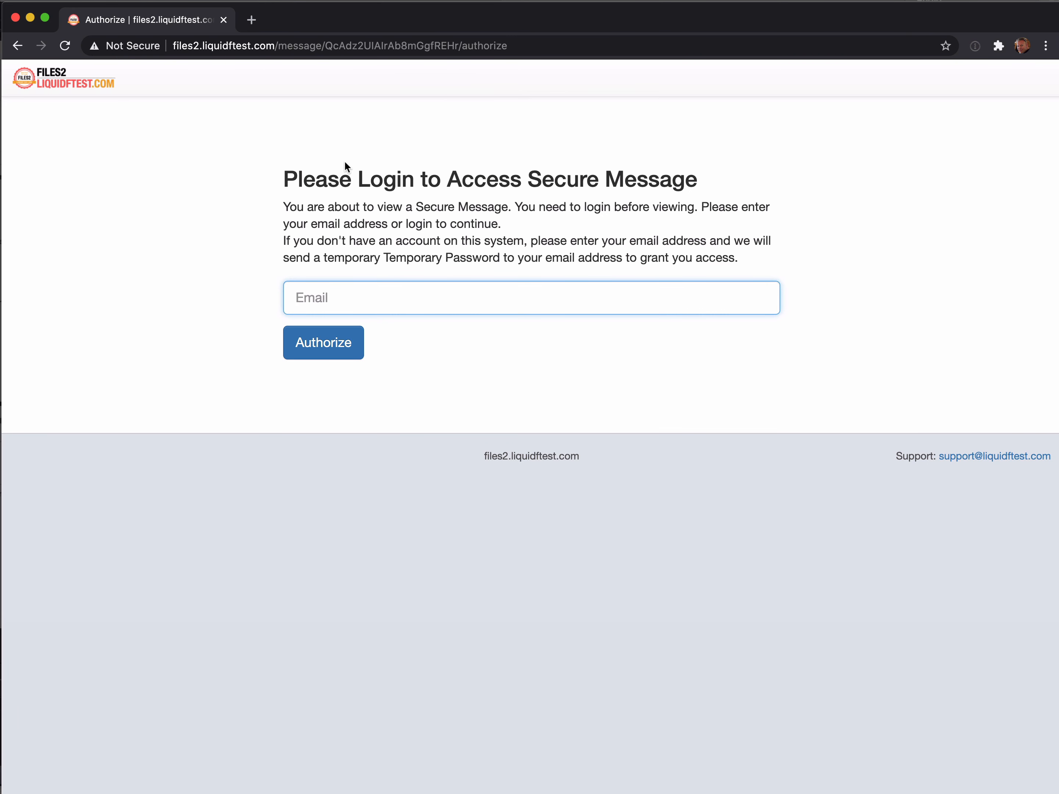
pyautogui.write('jane@external.com')
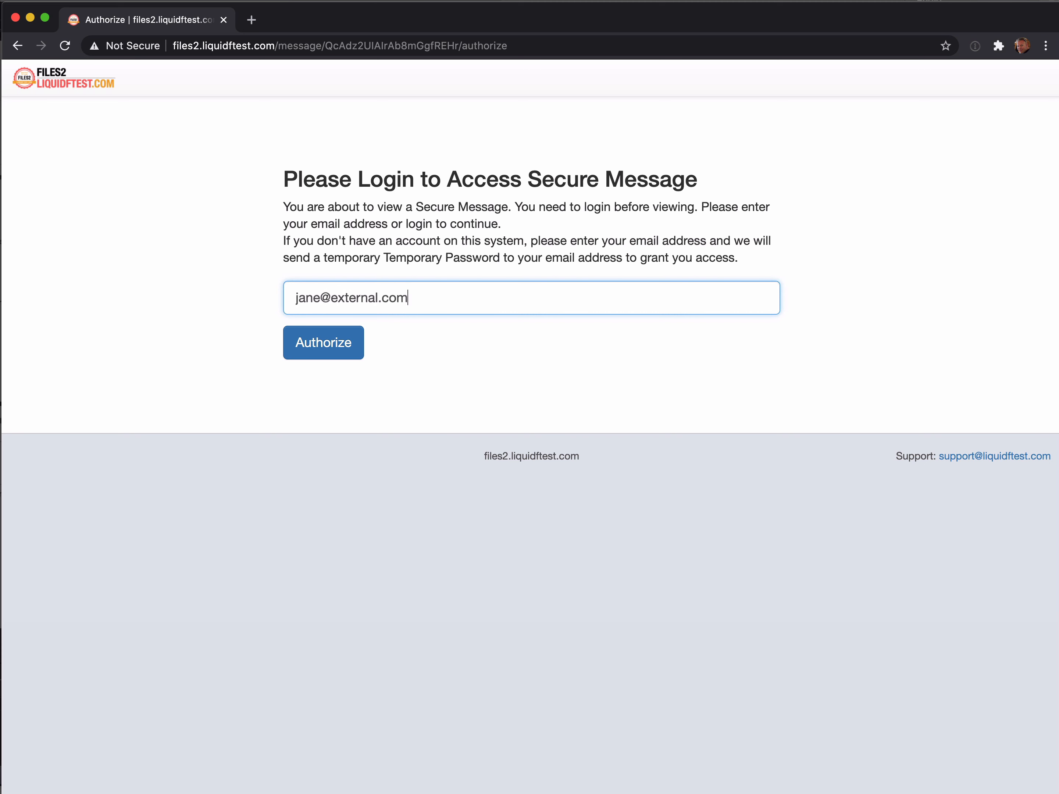
pyautogui.click(314, 342)
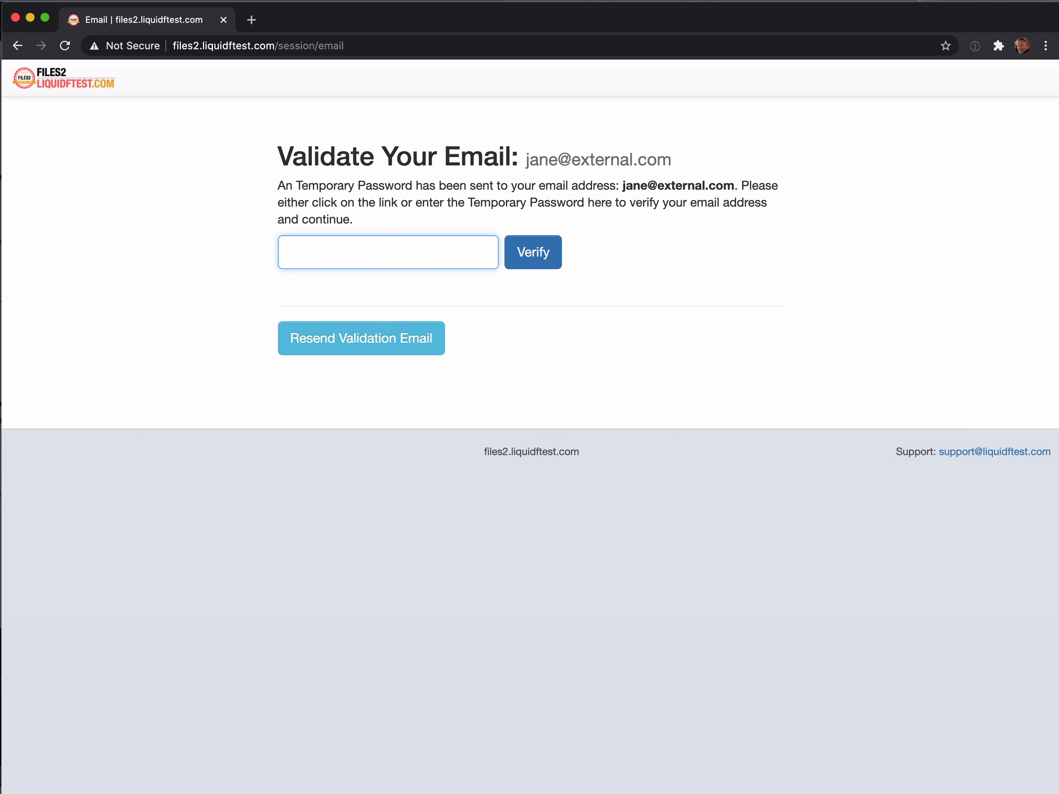
# Copy the temporary password from the newest Validate Email message in MockSMTP.
pyautogui.press('super+Tab')
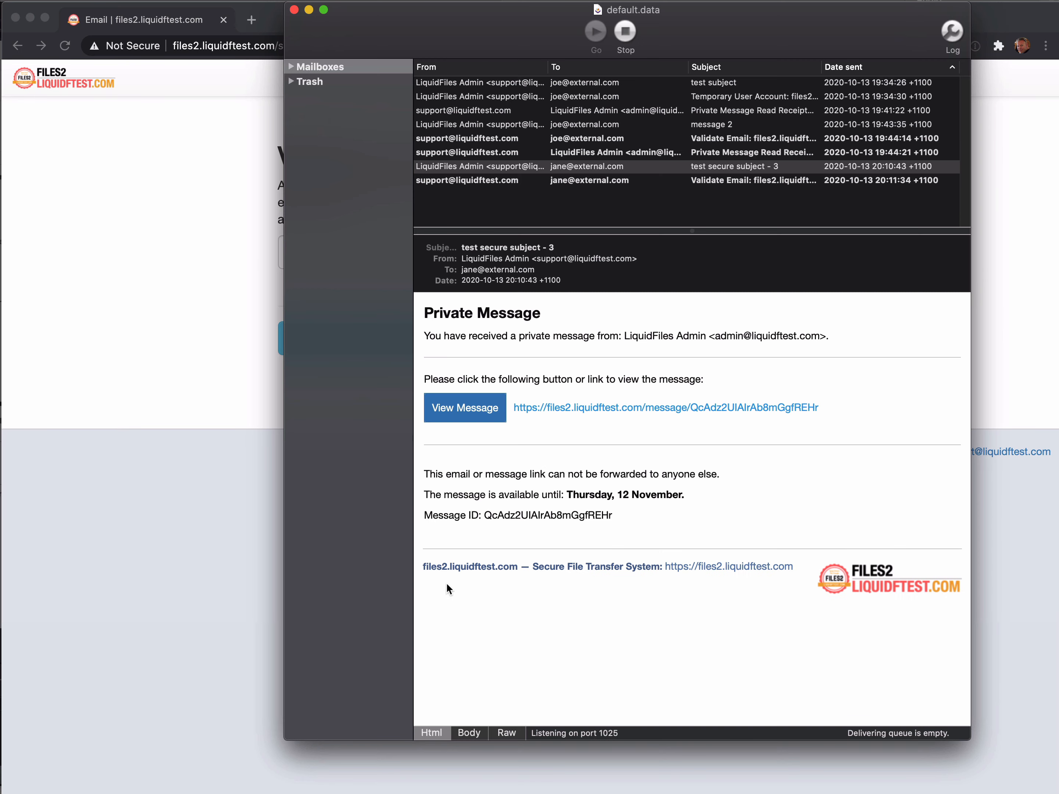
pyautogui.click(497, 181)
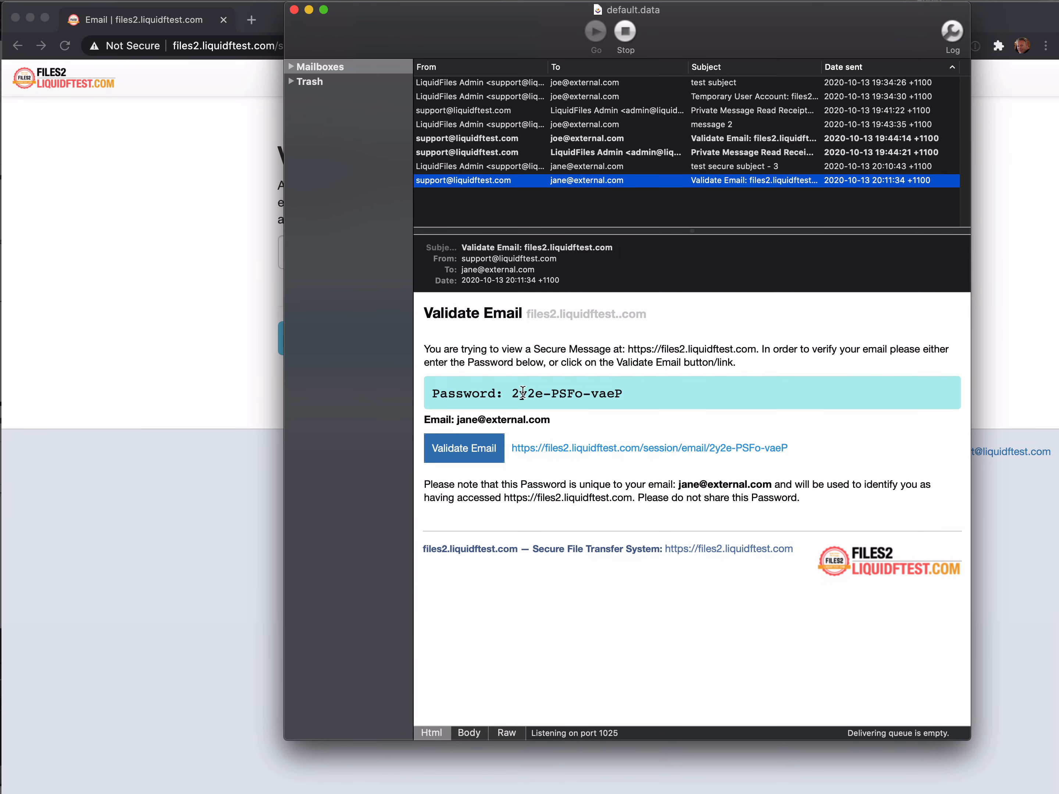
pyautogui.moveTo(513, 393); pyautogui.dragTo(623, 394)
pyautogui.rightClick(534, 394)
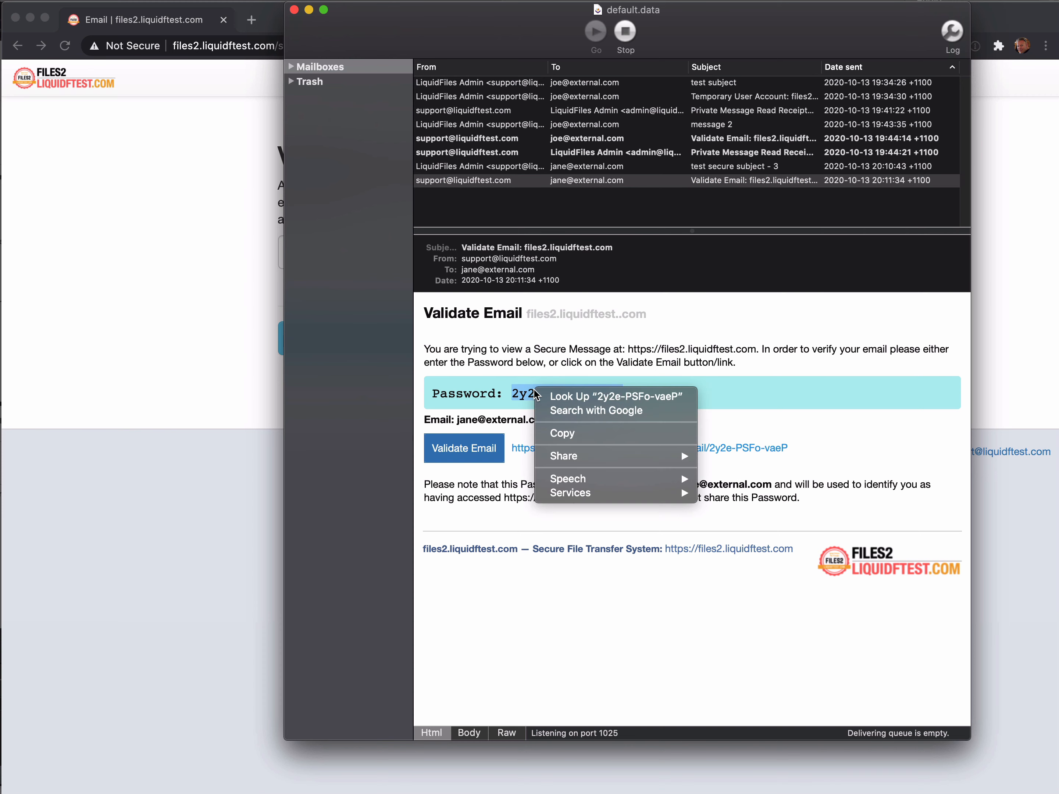
pyautogui.click(647, 433)
# Verify the recipient's email with the pasted temporary password, then view the new read receipt in MockSMTP.
pyautogui.click(120, 384)
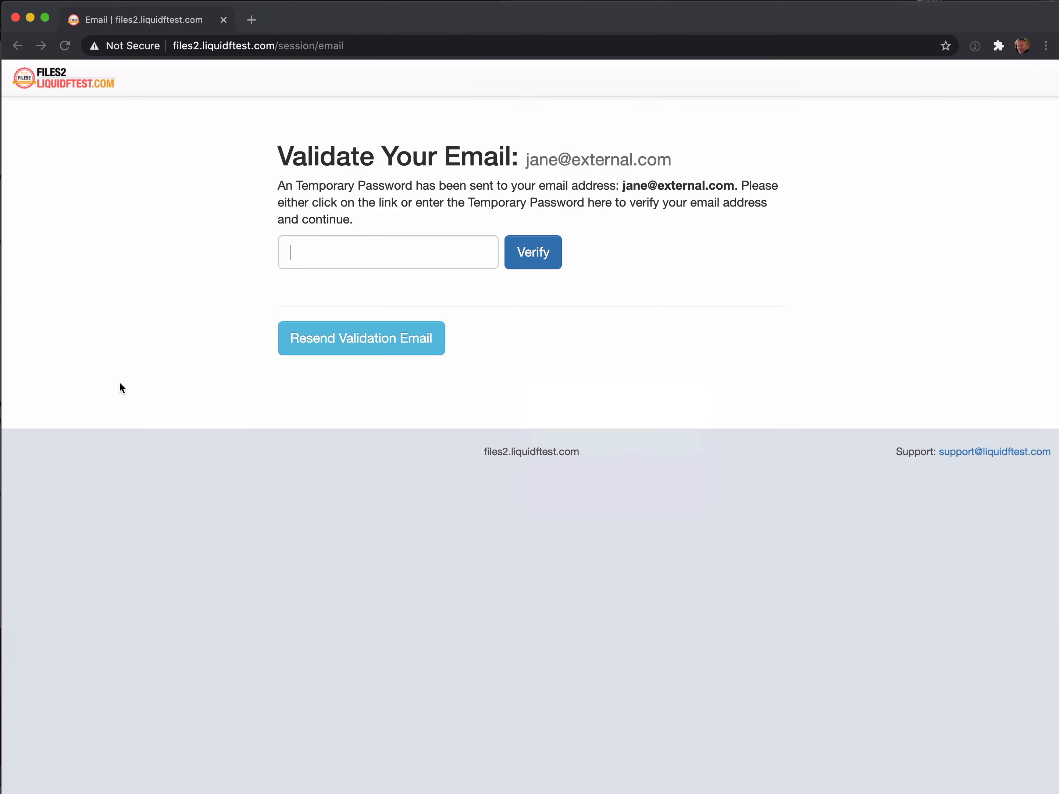
pyautogui.rightClick(316, 251)
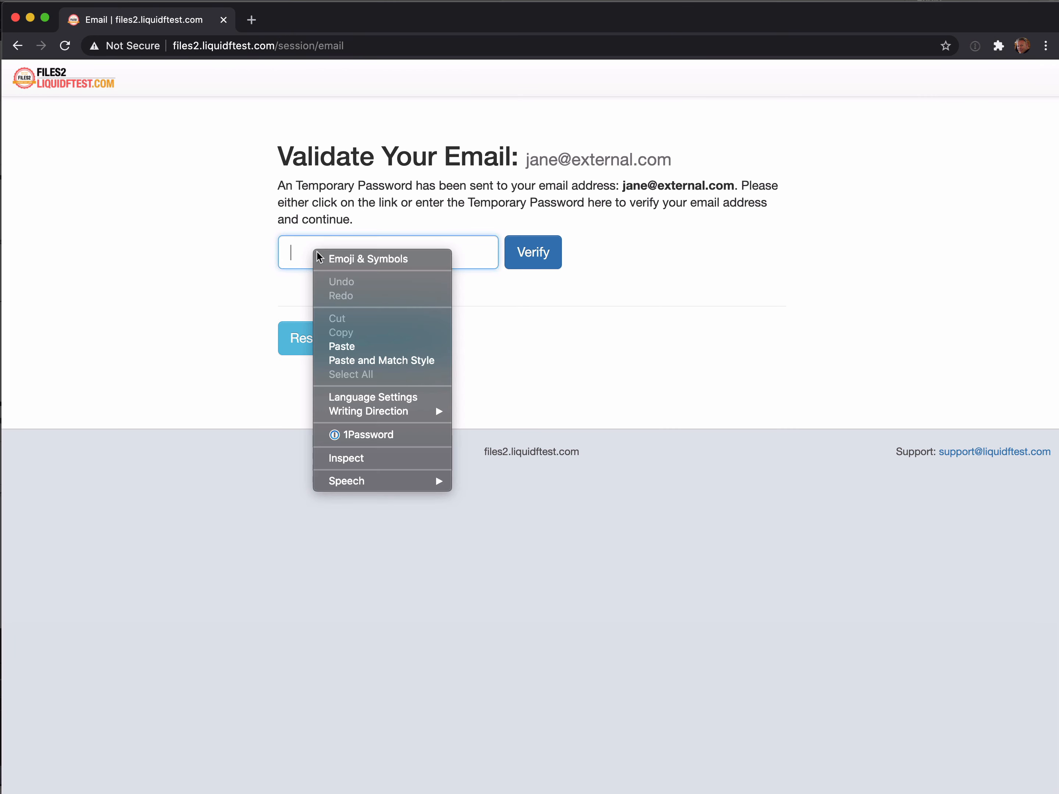
pyautogui.click(361, 348)
pyautogui.click(526, 253)
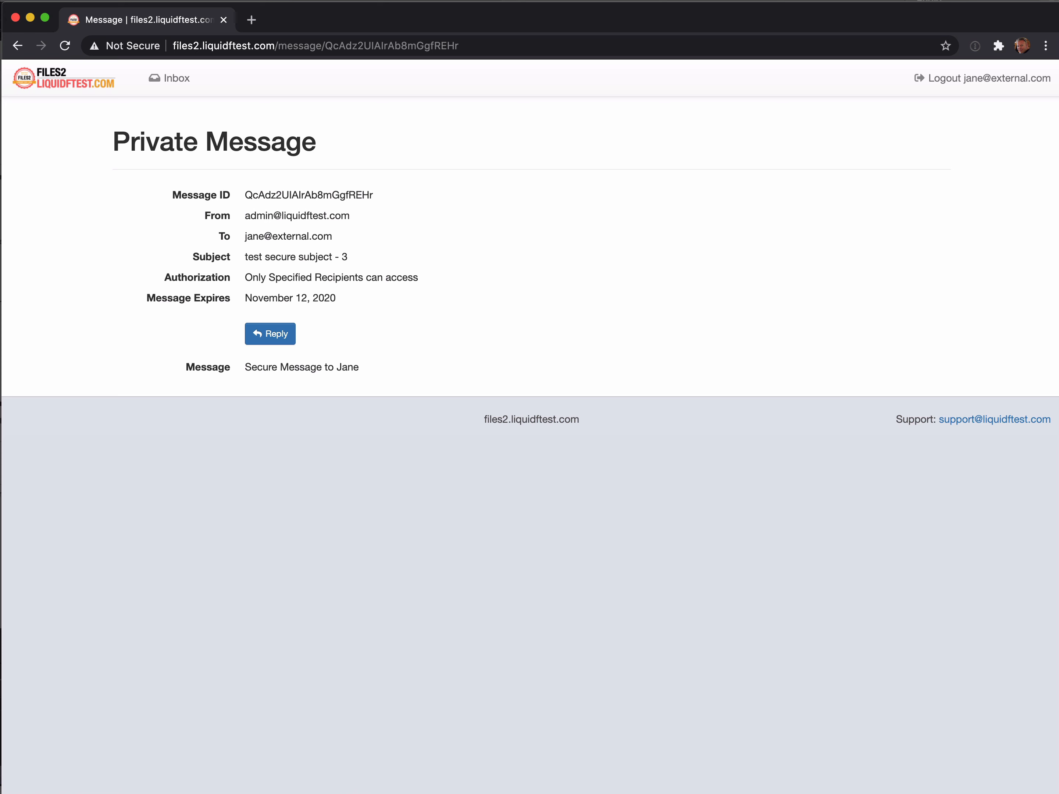
pyautogui.press('super+Tab')
pyautogui.click(506, 195)
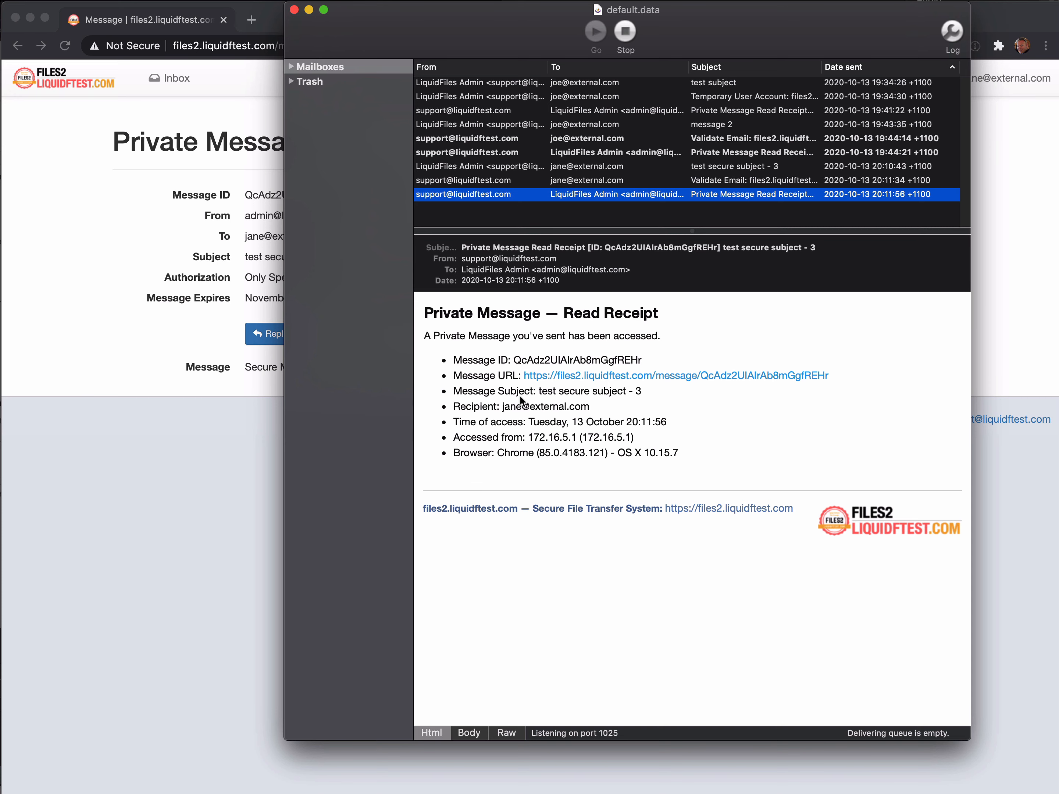
# Compare the Validate Email message with the Temporary User Account email, then return to the browser.
pyautogui.click(478, 180)
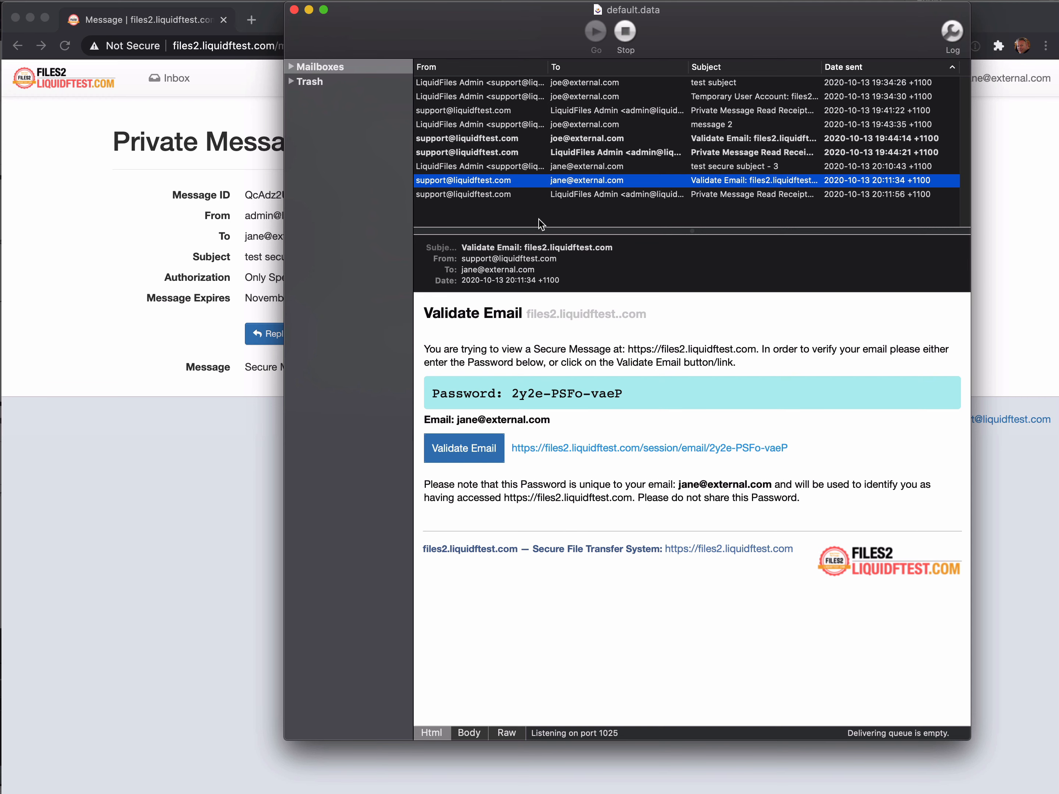
pyautogui.click(515, 102)
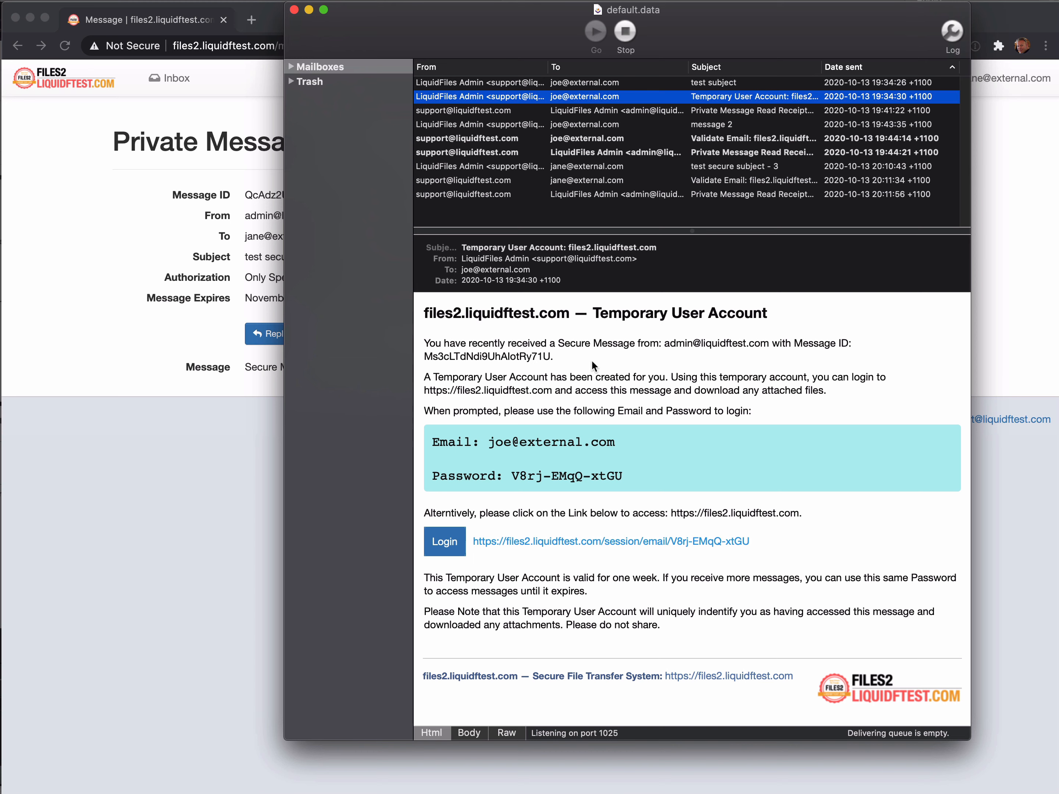
pyautogui.click(507, 181)
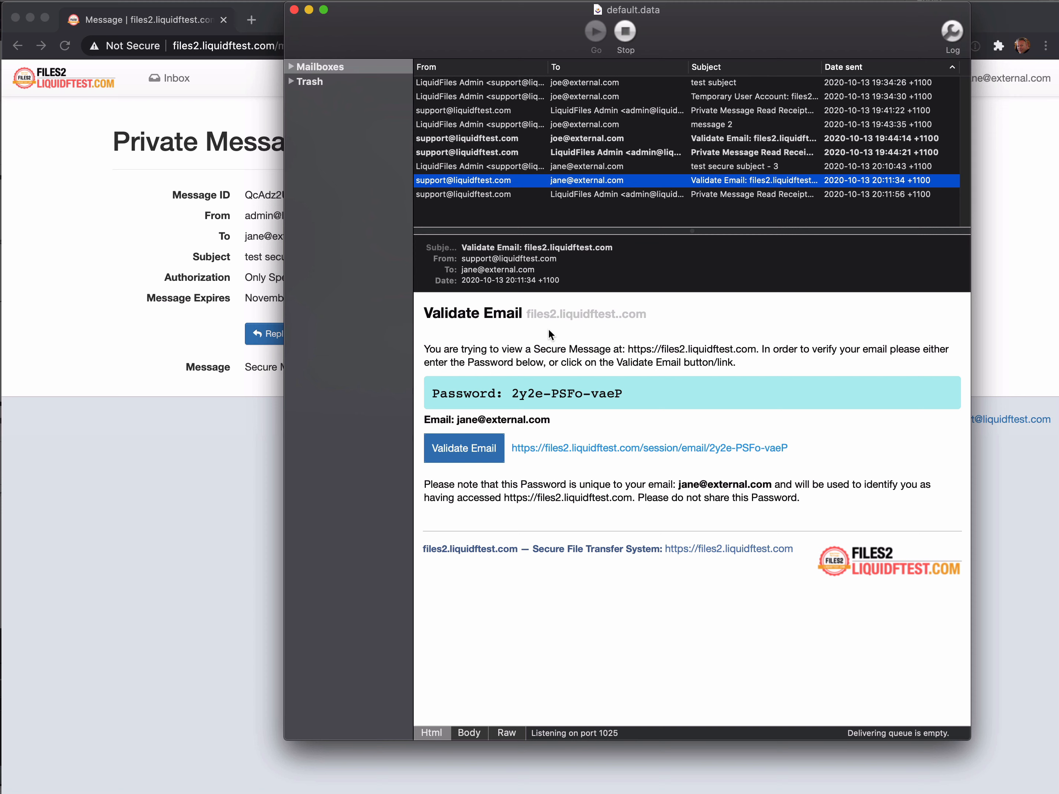
pyautogui.click(236, 259)
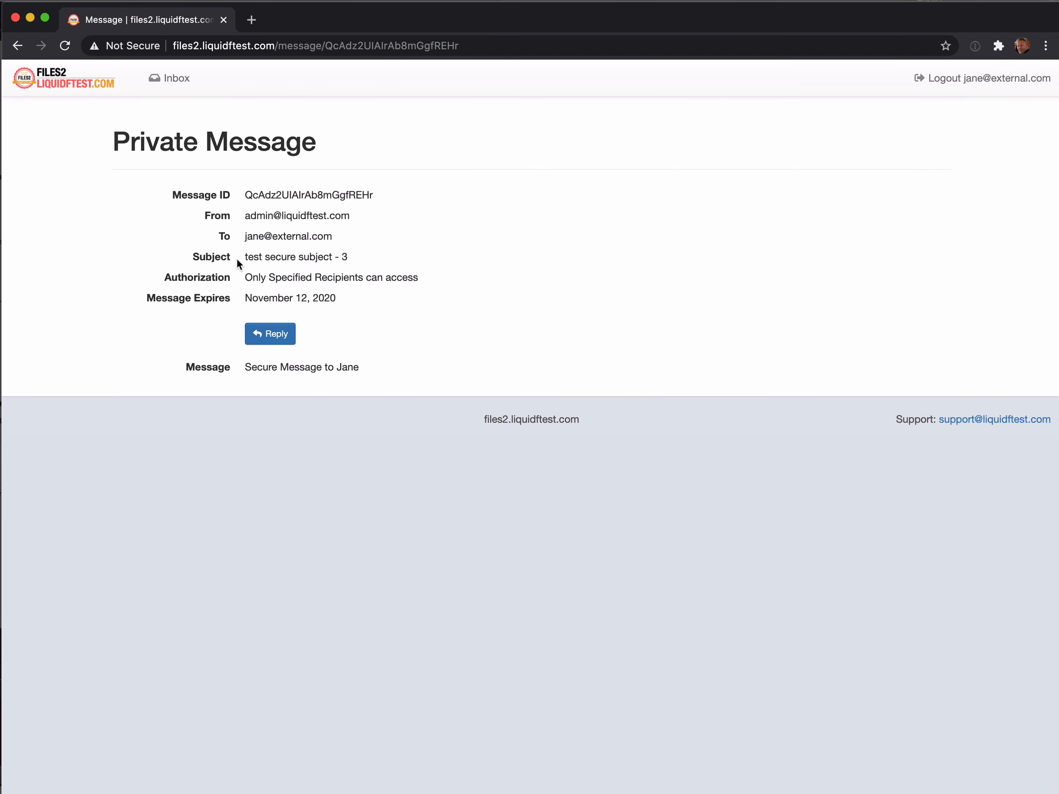
# Log the recipient out of LiquidFiles and reopen the Validate Email message in MockSMTP.
pyautogui.click(985, 79)
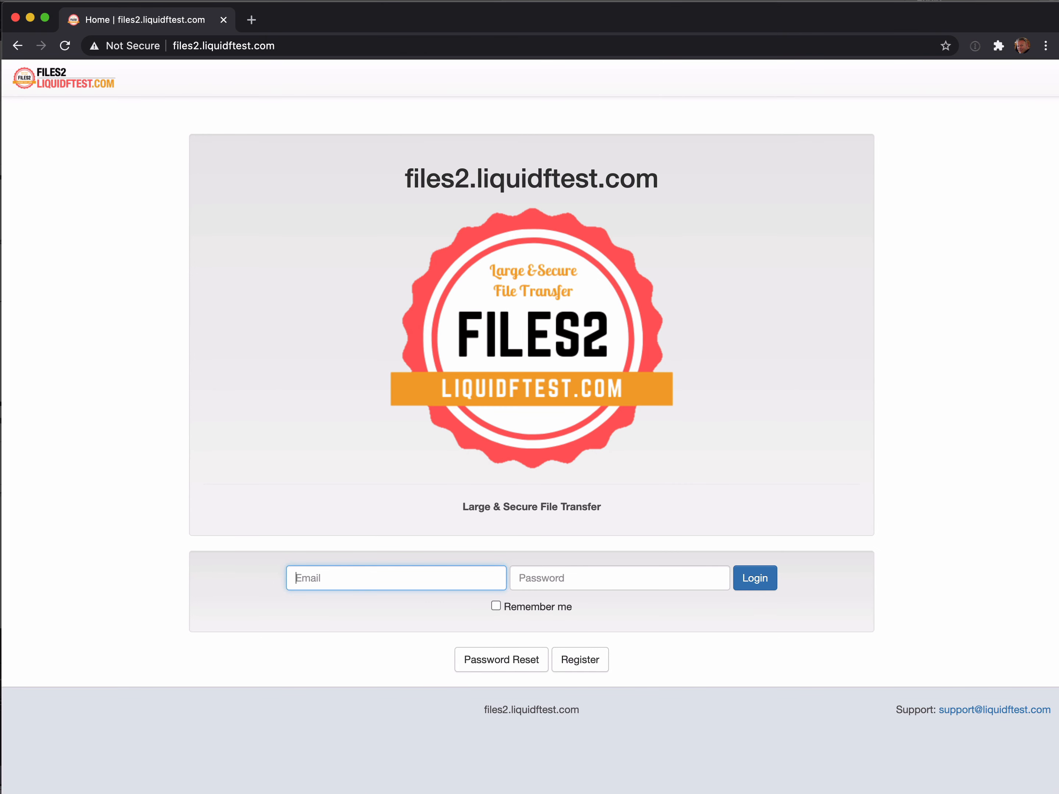
pyautogui.press('super+Tab')
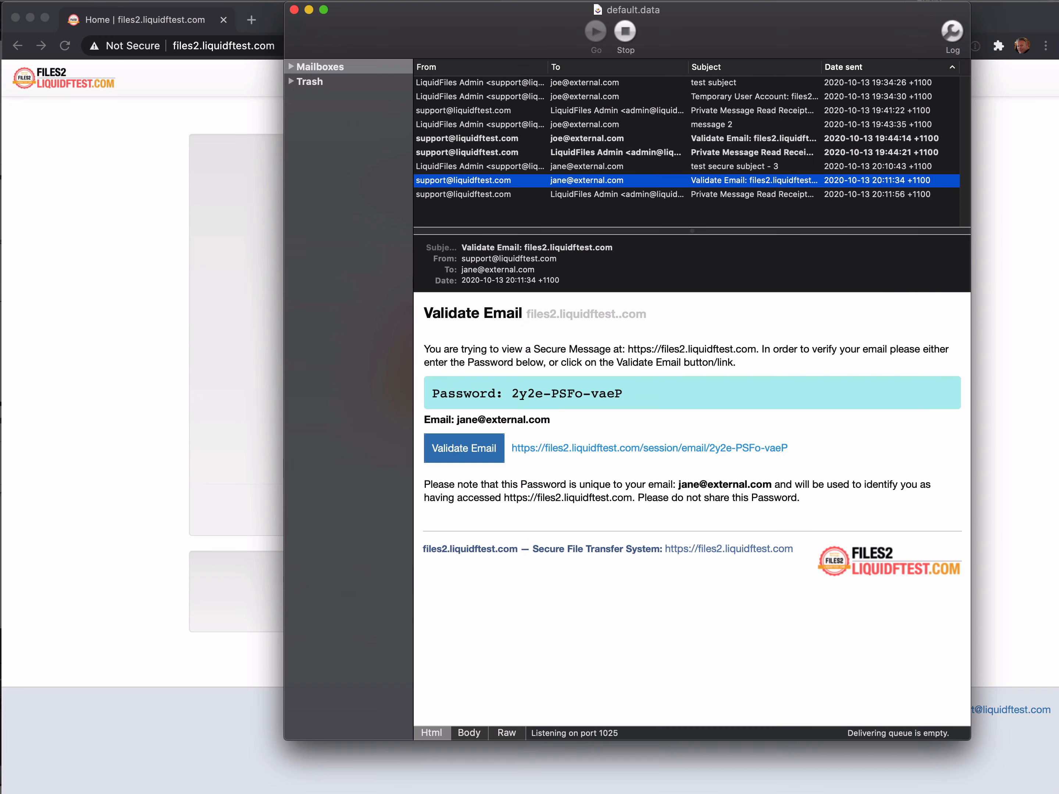
pyautogui.click(518, 194)
pyautogui.press('Up')
# Copy the validation link from the Validate Email message into the browser's address bar context.
pyautogui.rightClick(667, 446)
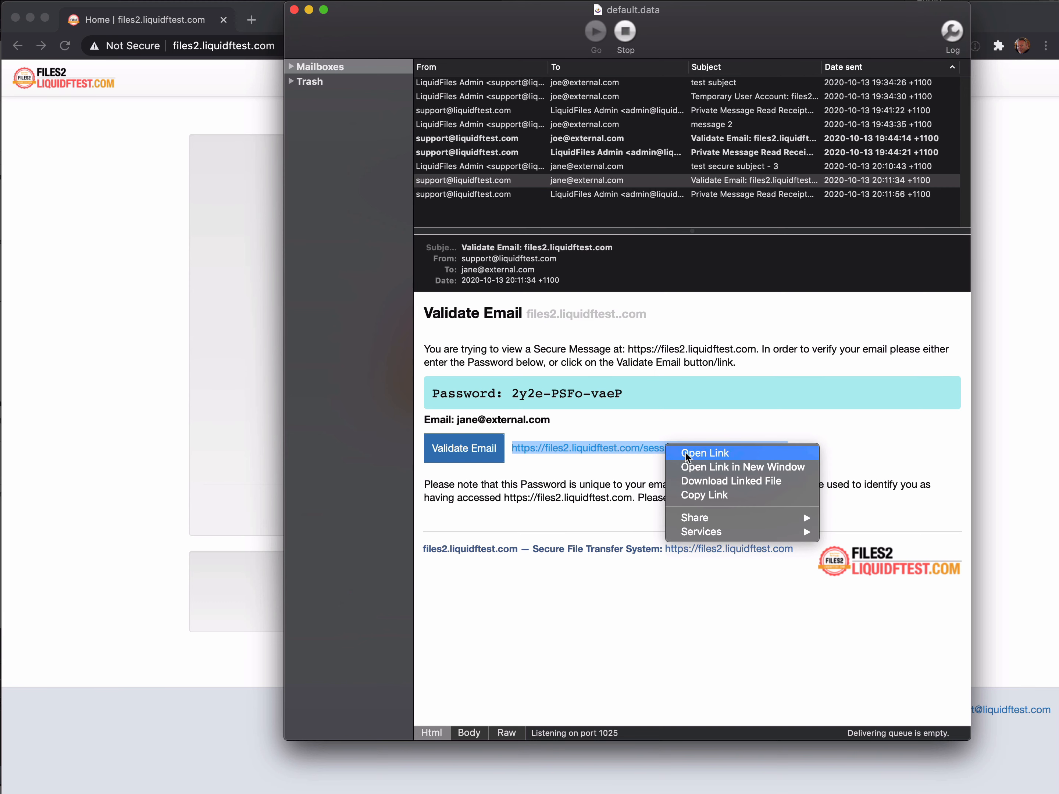
pyautogui.click(744, 496)
pyautogui.click(276, 112)
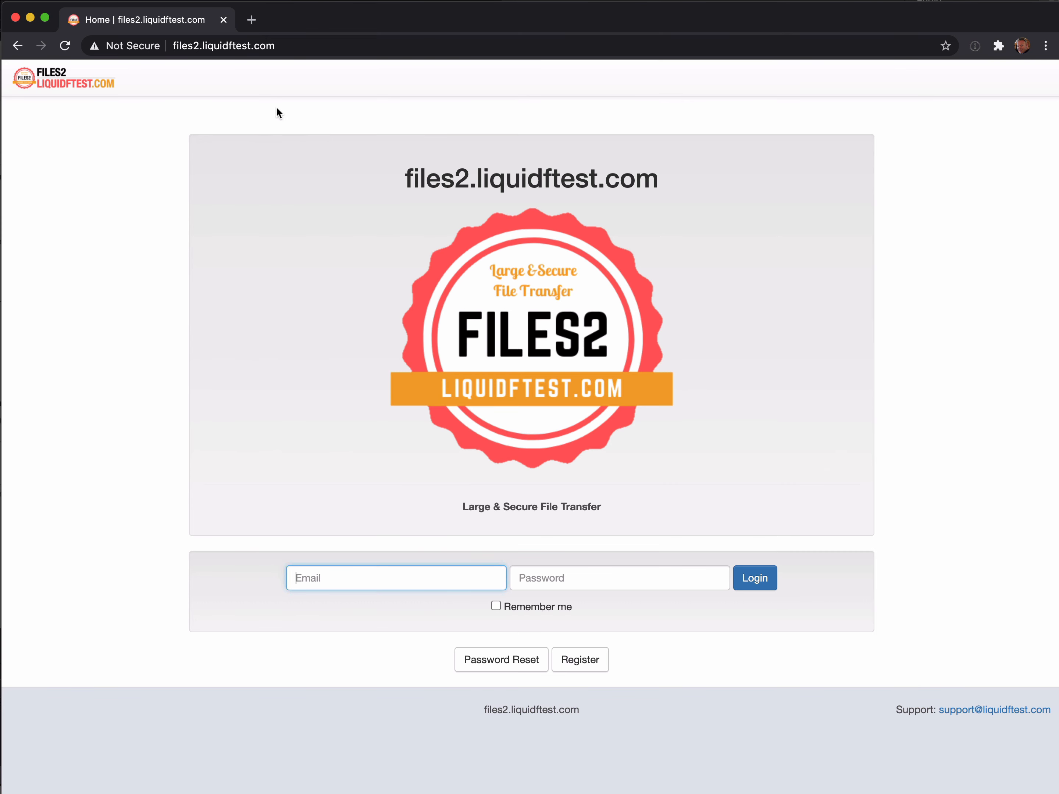
pyautogui.rightClick(308, 45)
# Load the validation link, view 'test secure subject - 3' from the inbox, then log out.
pyautogui.click(377, 162)
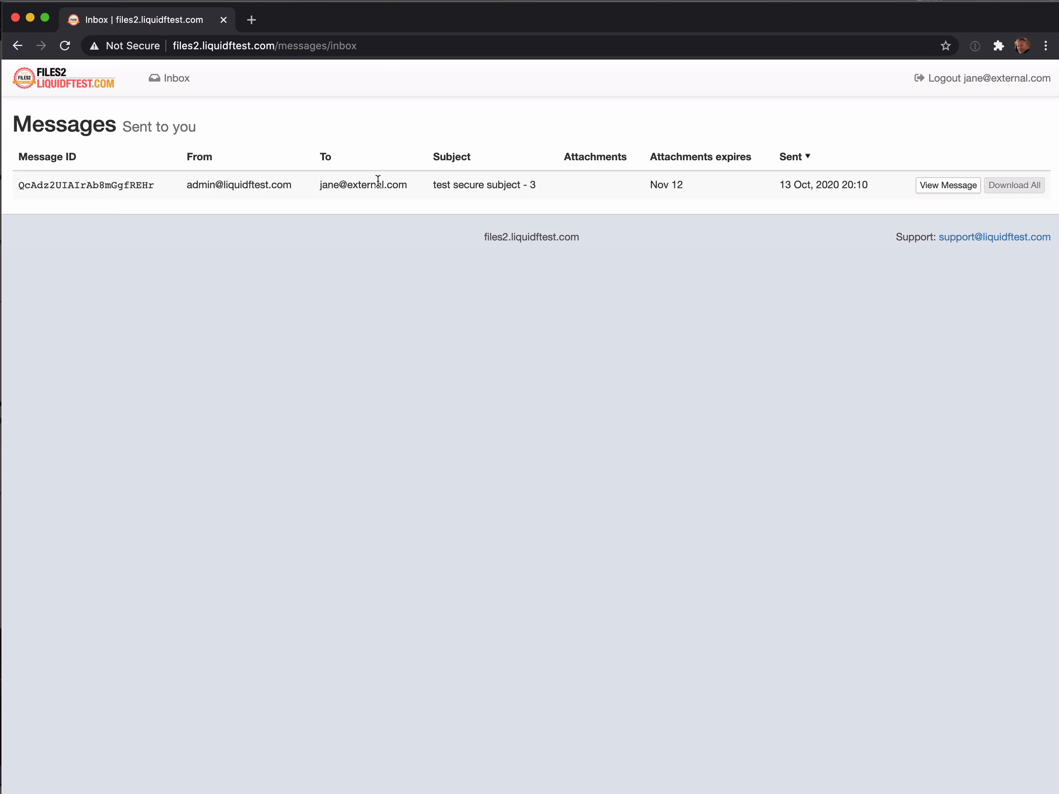
pyautogui.click(961, 185)
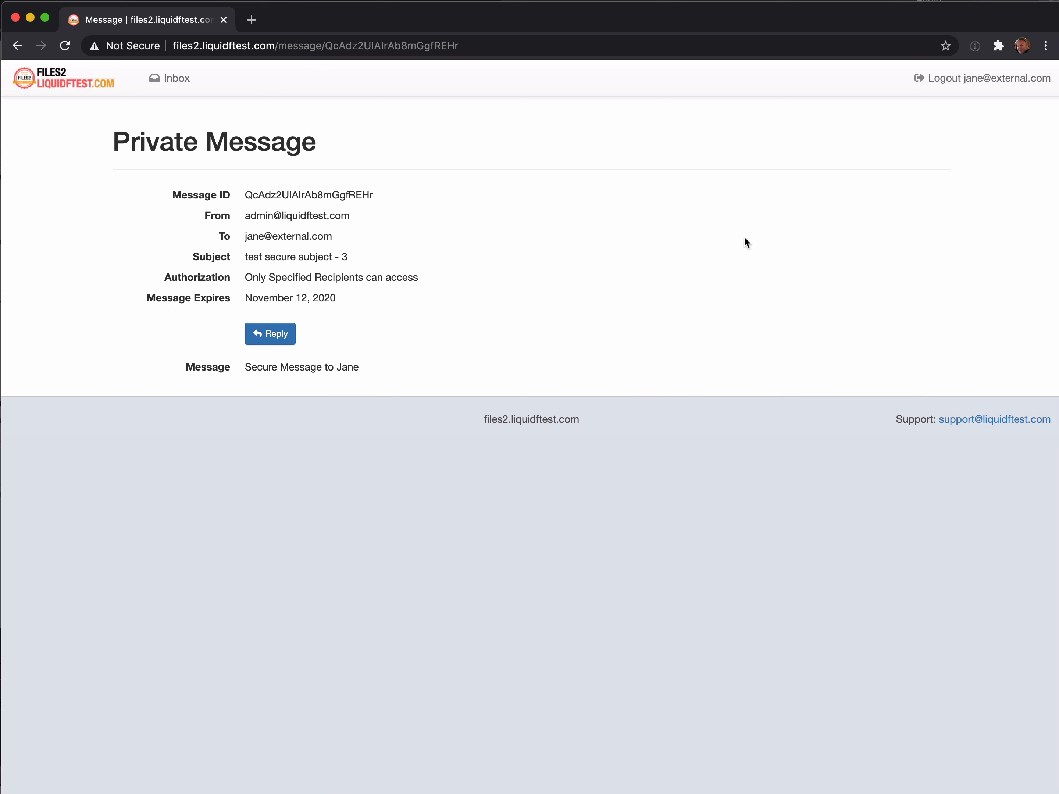
pyautogui.click(962, 79)
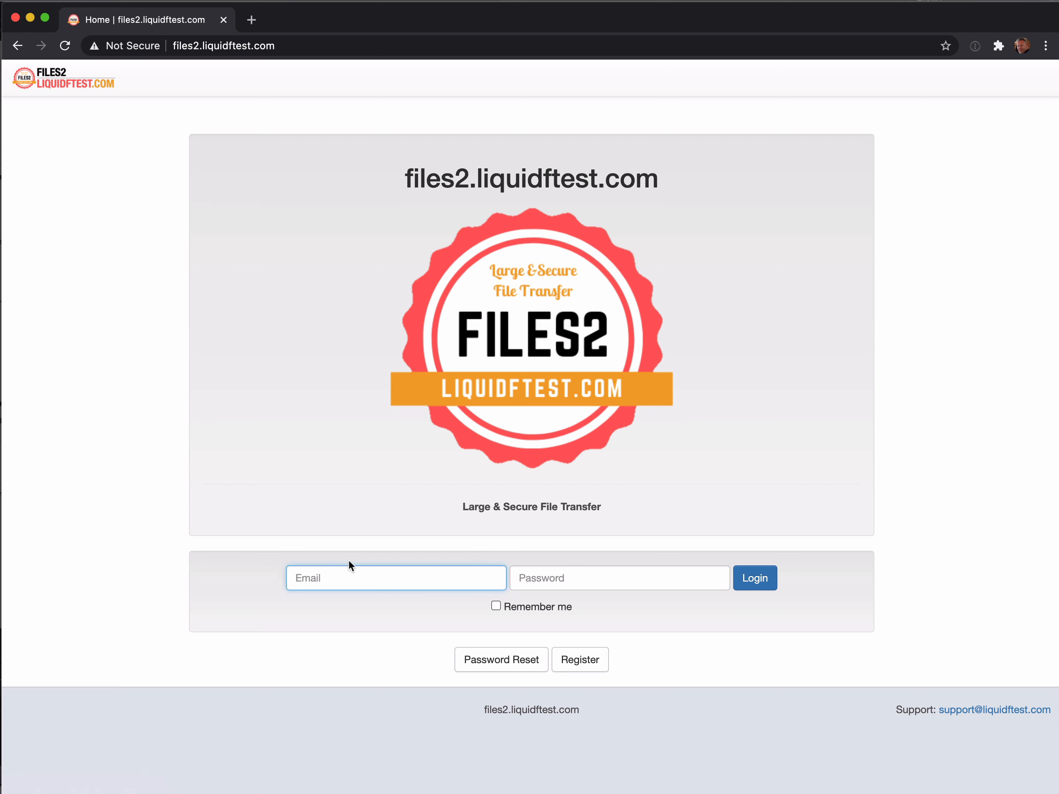
# Enter the recipient's email and copy the temporary password from the MockSMTP email.
pyautogui.write('jane@external.com')
pyautogui.press('super+Tab')
pyautogui.moveTo(512, 393); pyautogui.dragTo(604, 394)
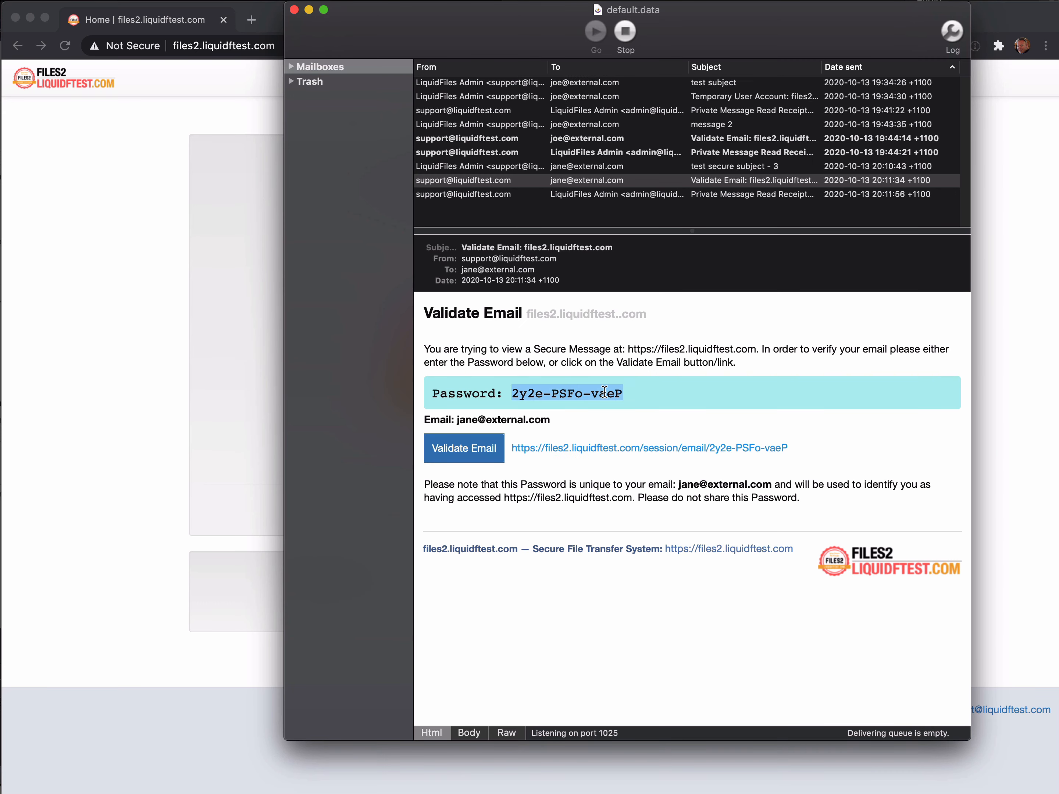
pyautogui.rightClick(605, 393)
pyautogui.click(630, 438)
# Paste the temporary password, log in, and open 'test secure subject - 3' from the inbox.
pyautogui.click(231, 426)
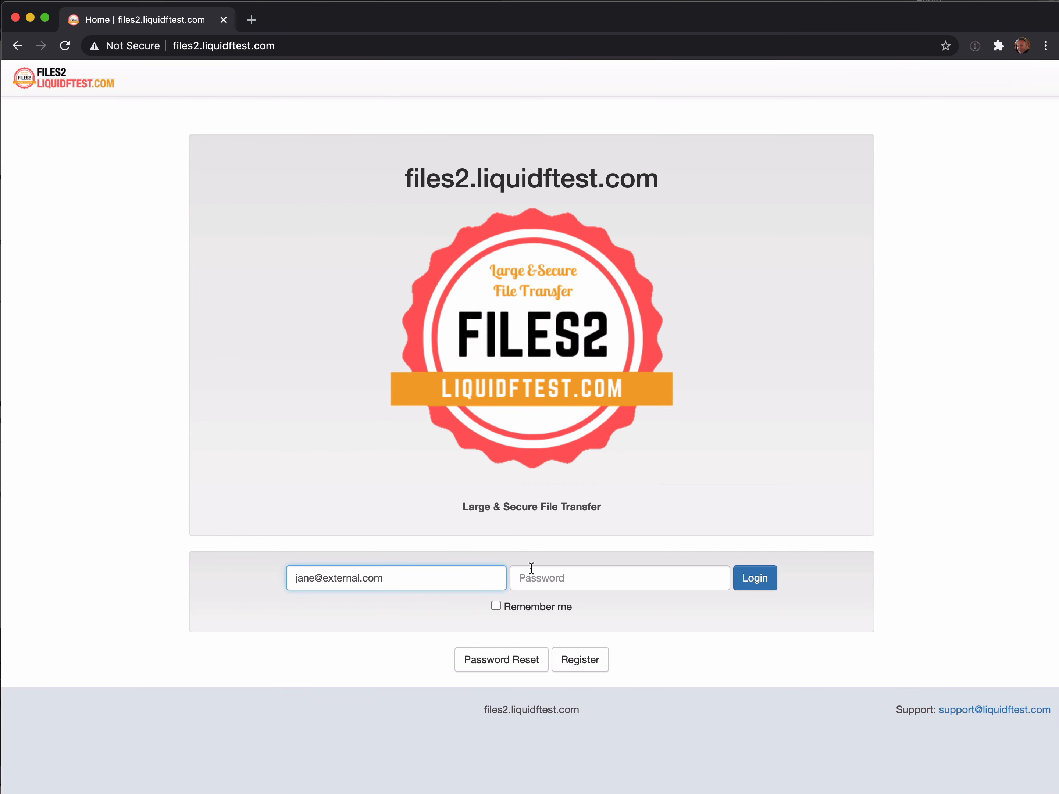
pyautogui.rightClick(548, 570)
pyautogui.click(599, 669)
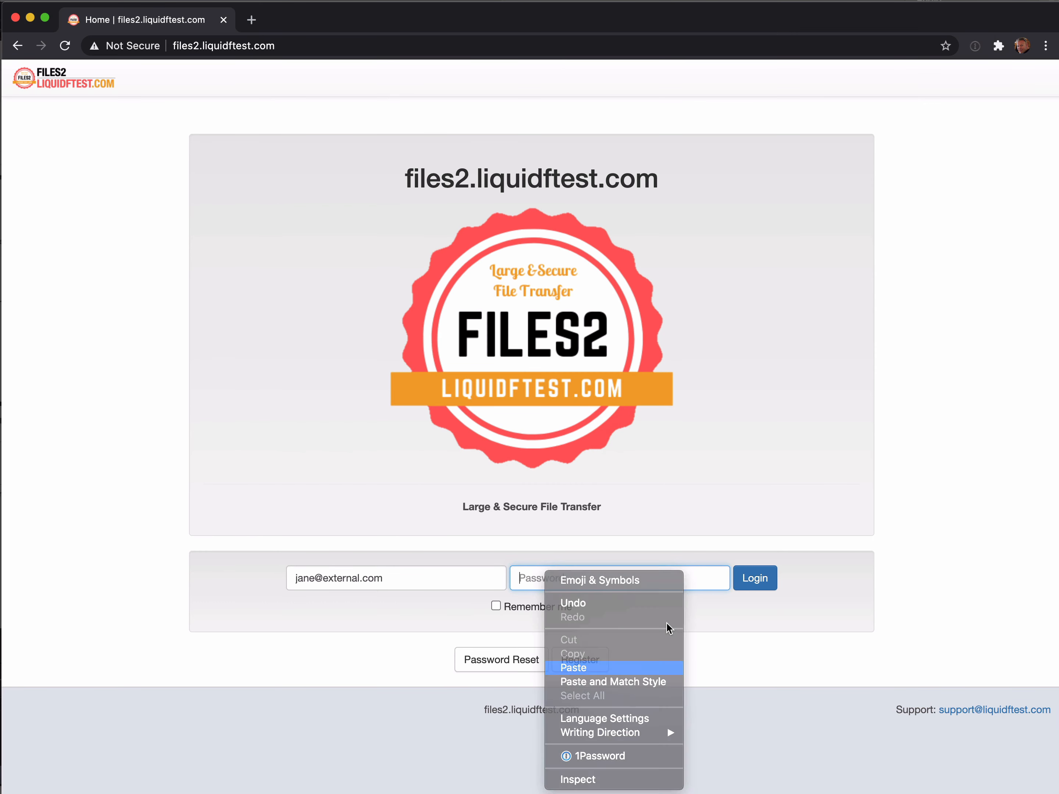
pyautogui.click(767, 580)
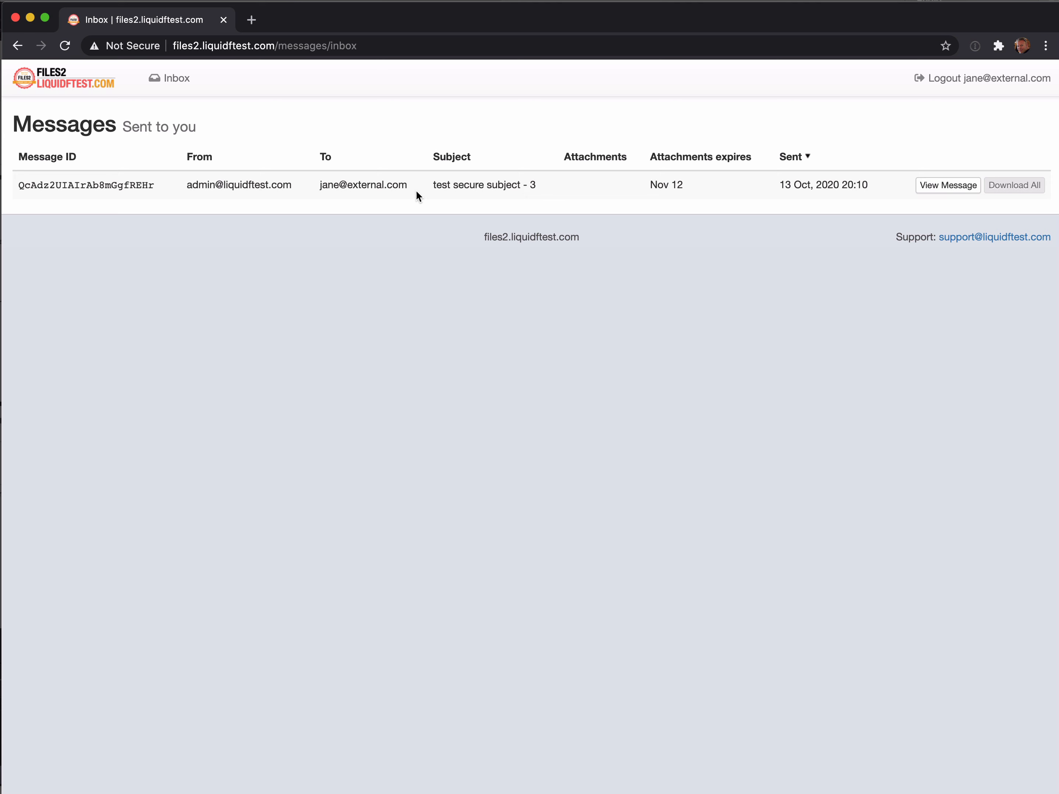
pyautogui.click(920, 186)
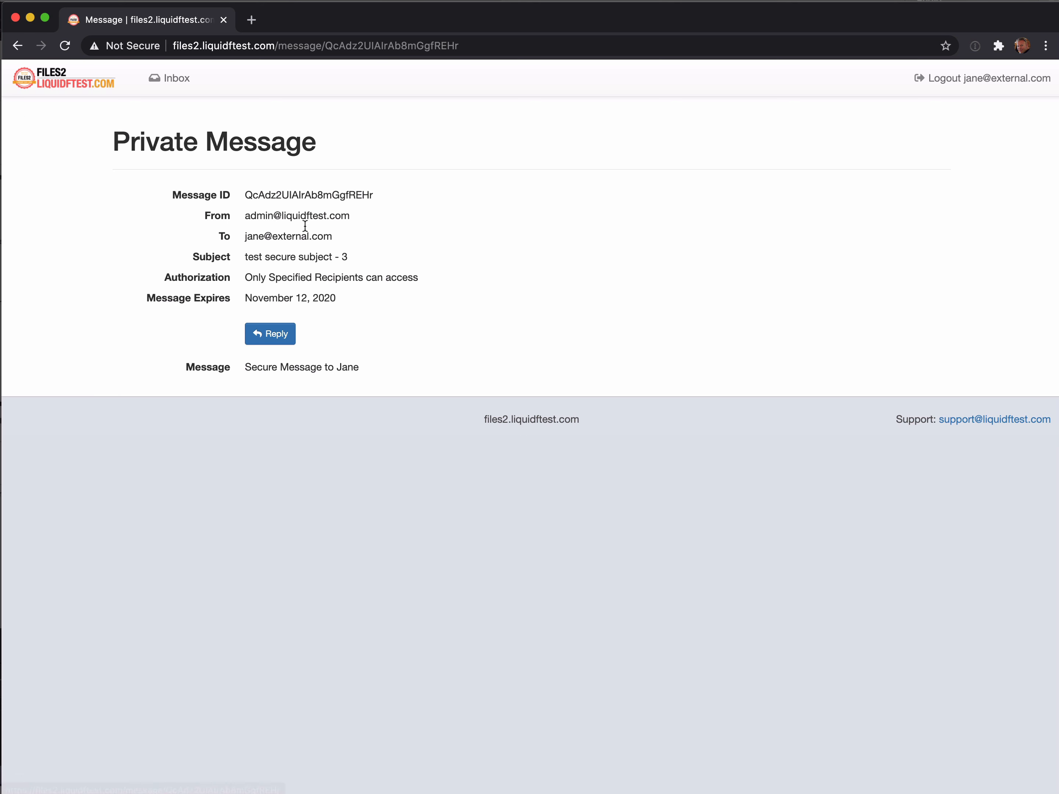